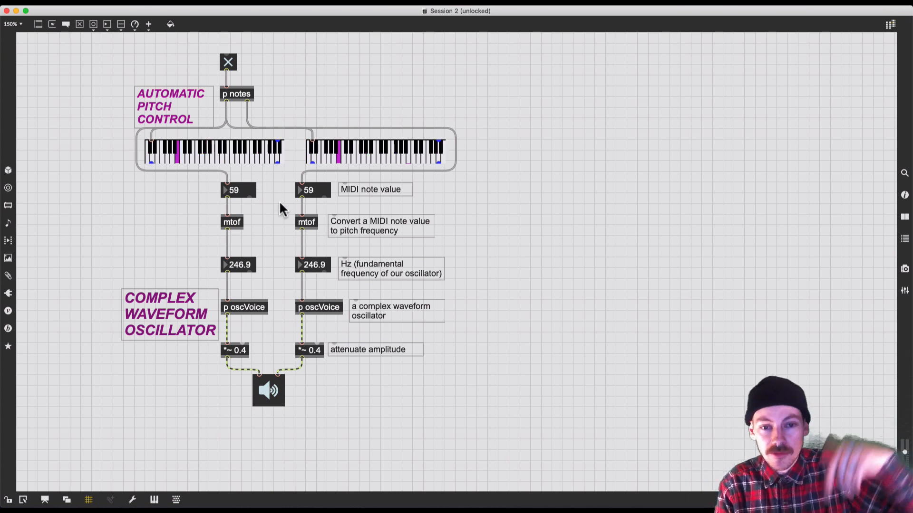
right_click(295, 225)
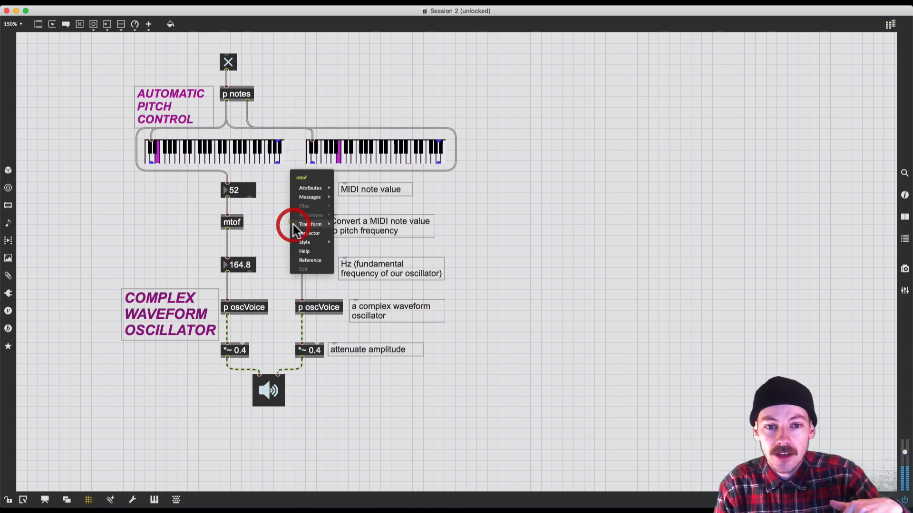
click(260, 218)
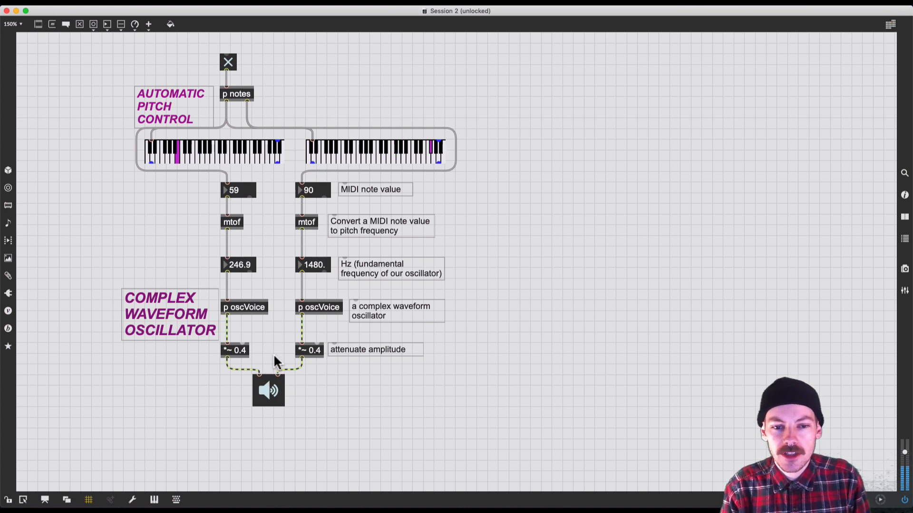
Delete one of the two parallel voice chains, including its keyboard, number boxes, mtof, p oscVoice and *~ 0.4 objects.
drag(270, 351, 245, 154)
key(BackSpace)
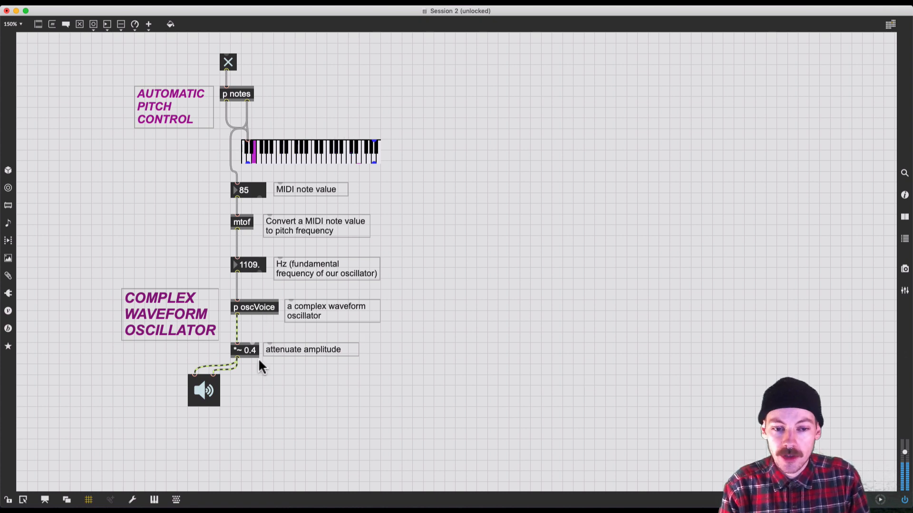
click(288, 368)
drag(287, 369, 245, 356)
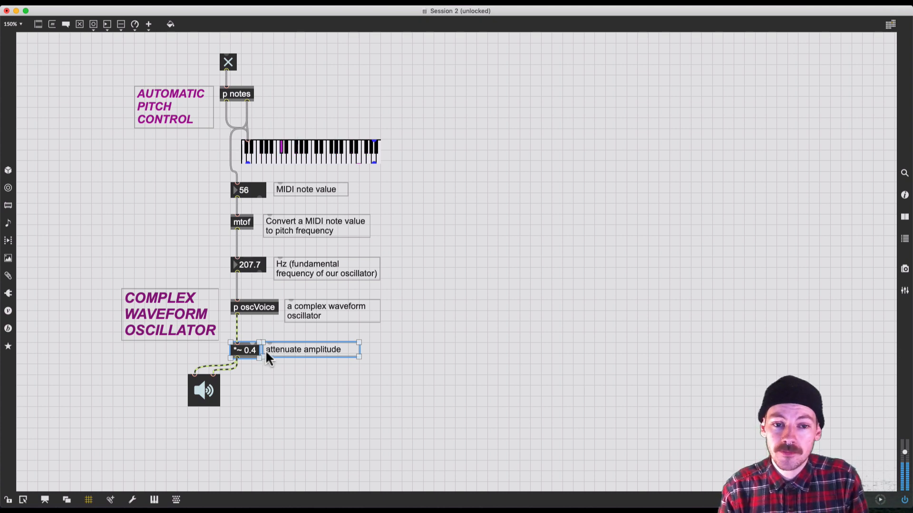
Add a "/ 2." object below the Hz number box and wire it between that box and p oscVoice.
double_click(247, 282)
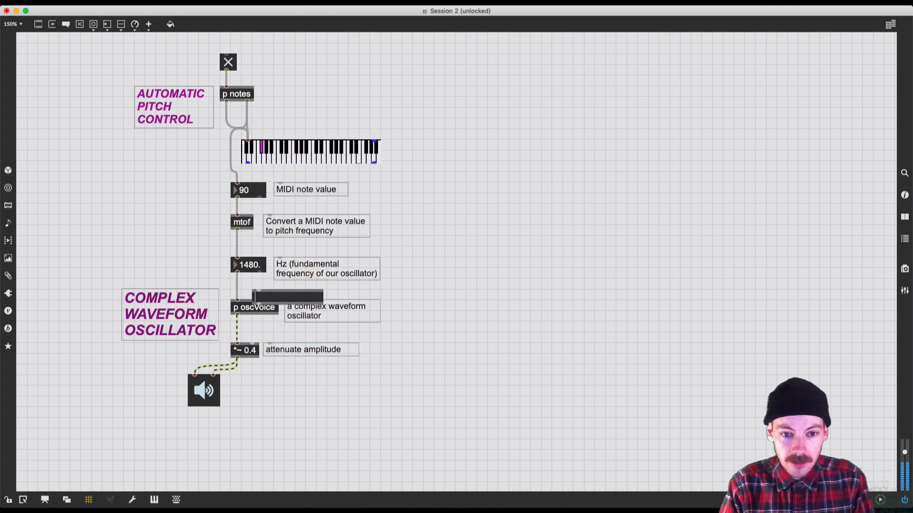
text(/ )
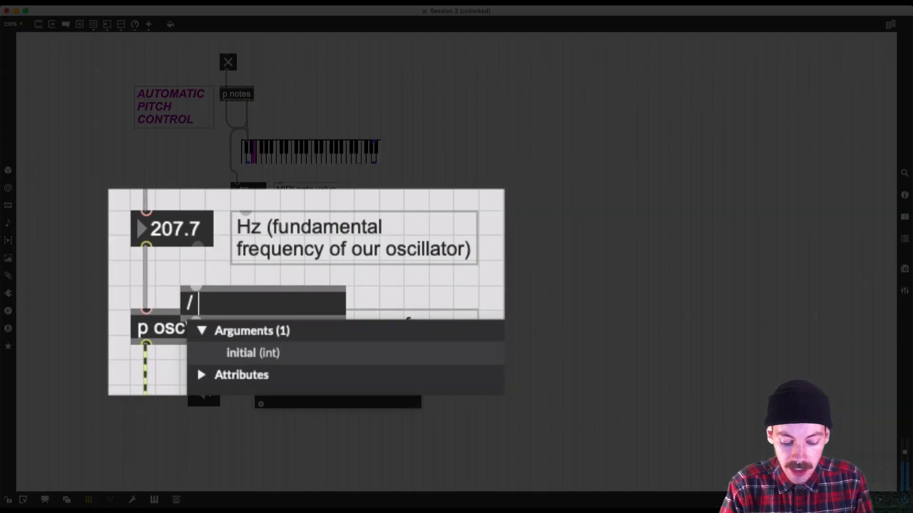
text(2.)
key(Return)
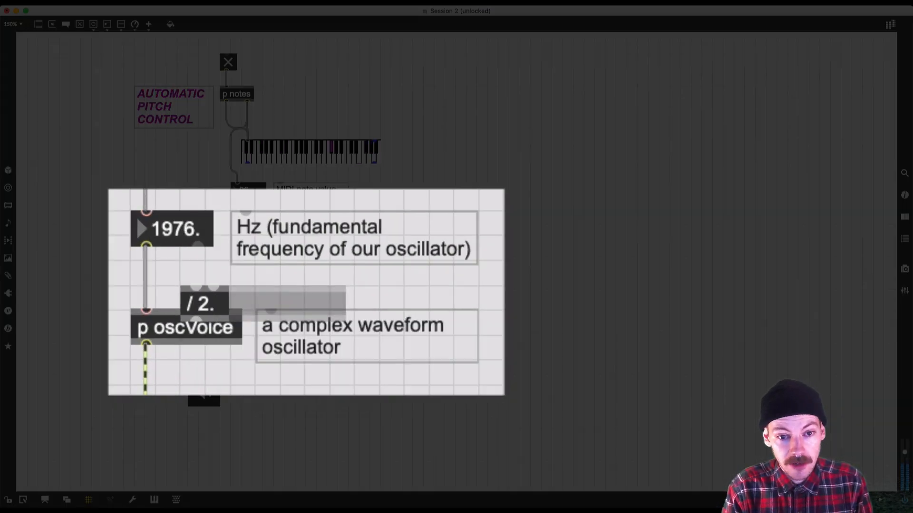
drag(212, 309, 146, 310)
click(144, 285)
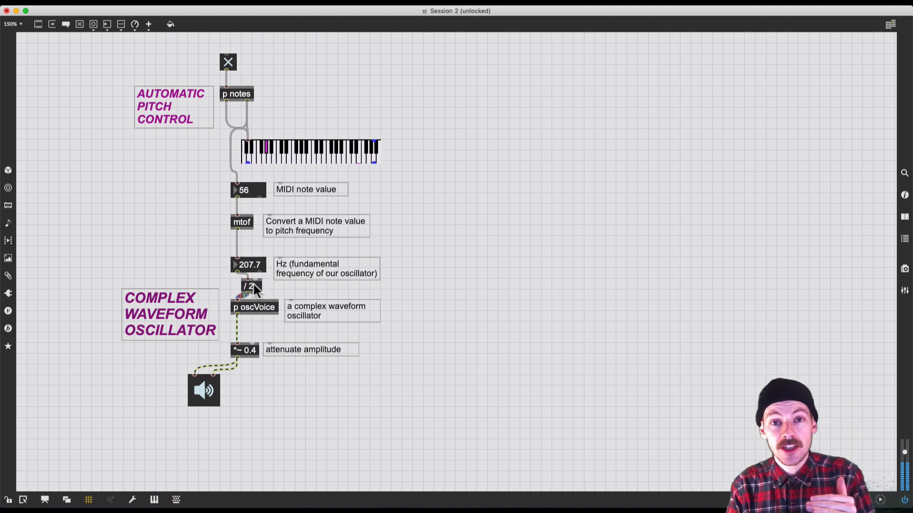
Delete the "/ 2." object, leaving the Hz number box wired straight to p oscVoice.
key(super)
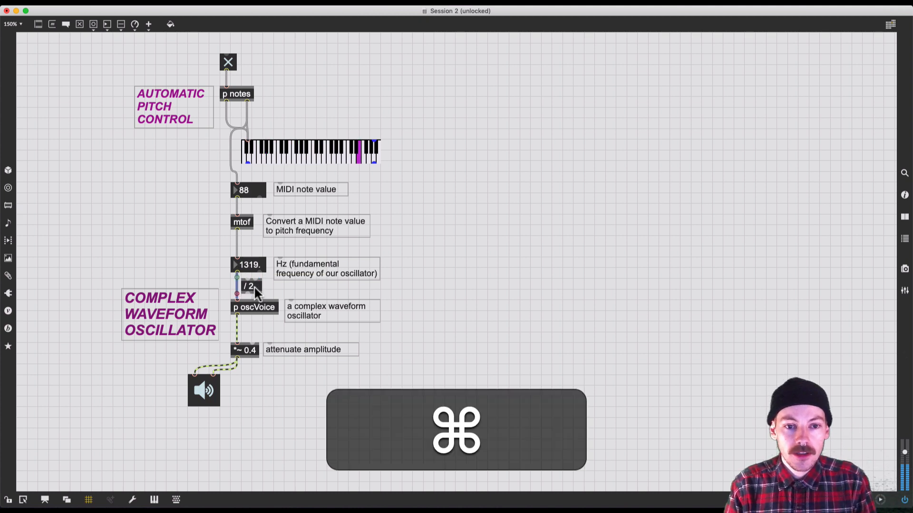
click(255, 287)
key(BackSpace)
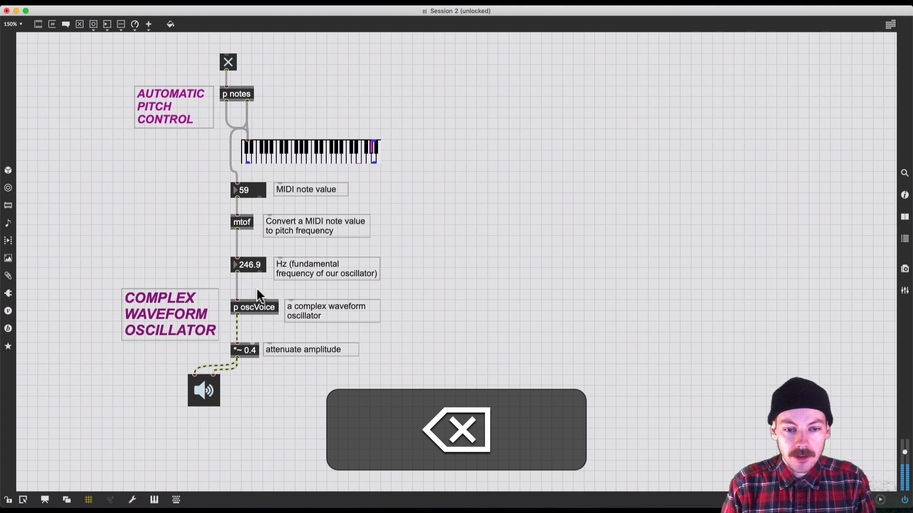
Open the p oscVoice subpatcher and examine its multiplied oscillators and modulation section.
click(257, 290)
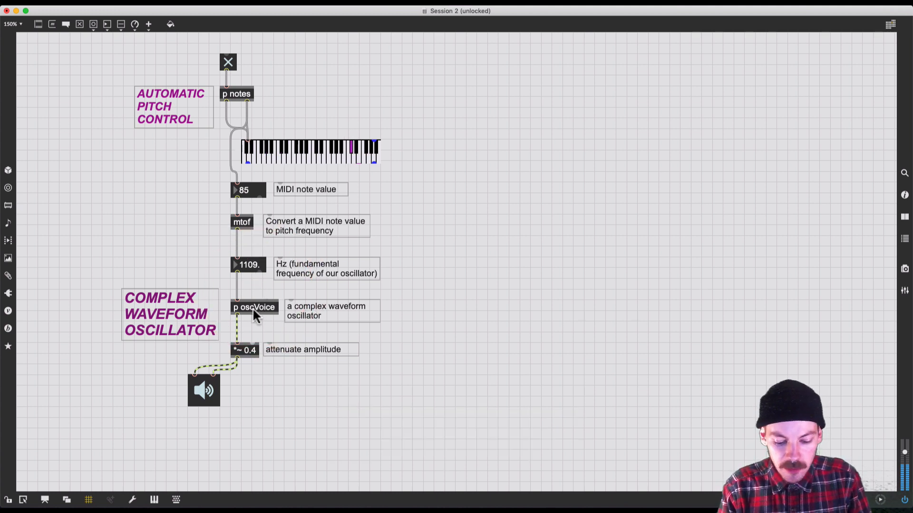
click(255, 321)
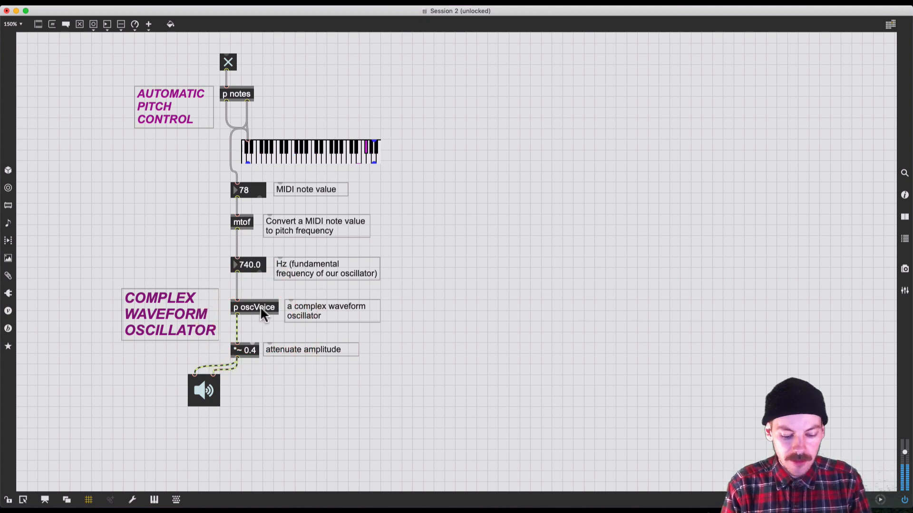
click(255, 318)
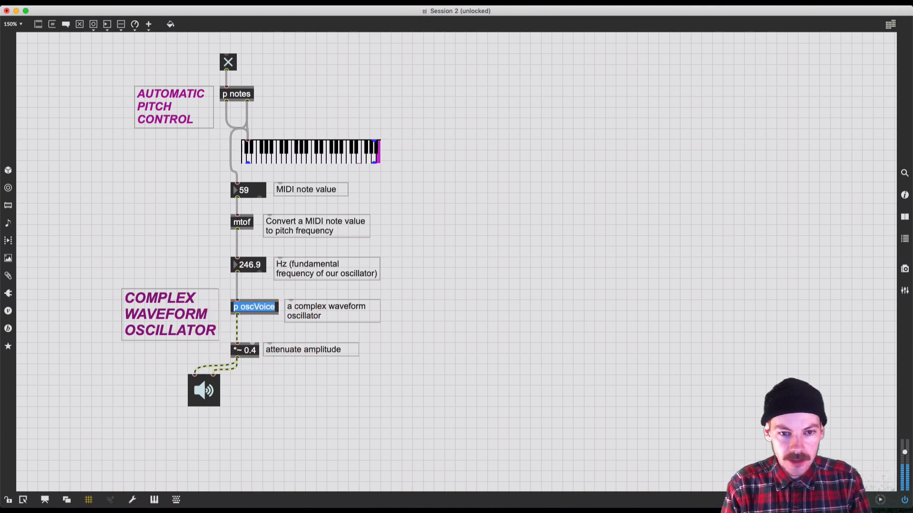
super+double_click(256, 315)
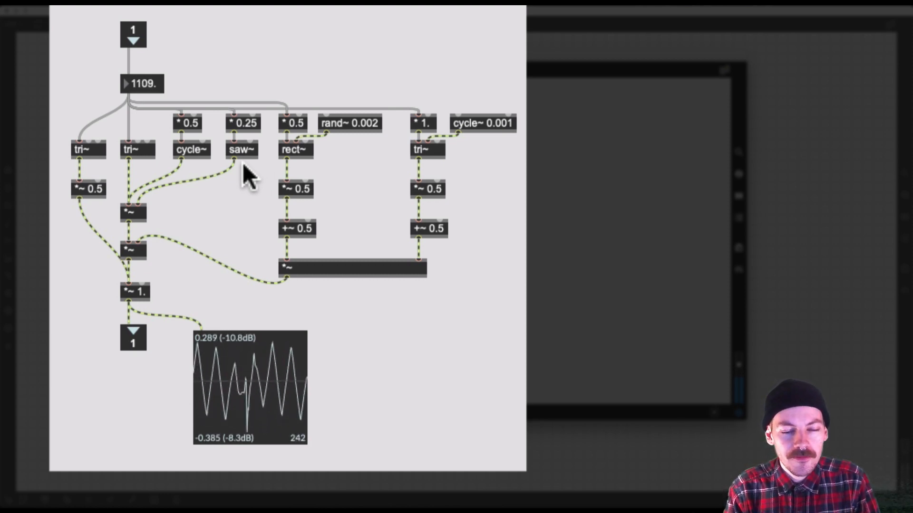
mouse_move(483, 222)
mouse_down()
mouse_move(322, 102)
mouse_move(296, 96)
mouse_up()
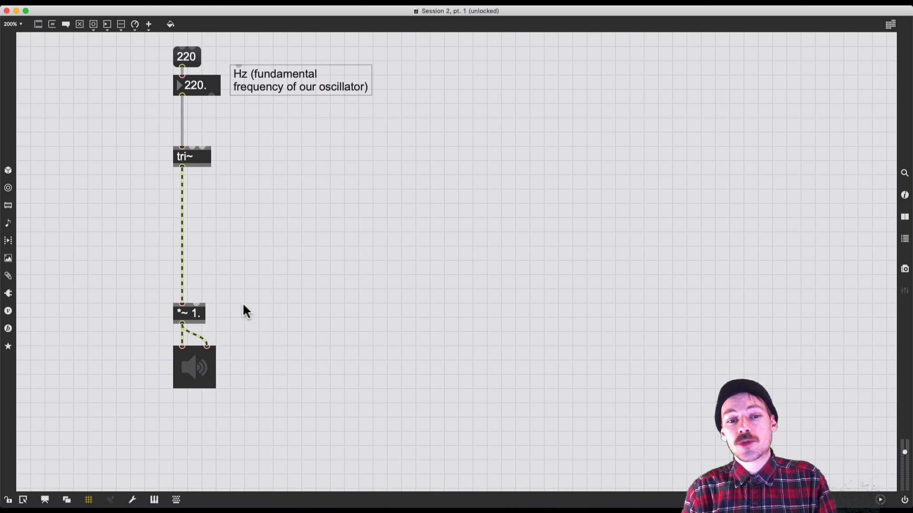
Briefly switch the audio output on to listen to the 220 Hz tri~ oscillator, and switch it off again.
click(190, 369)
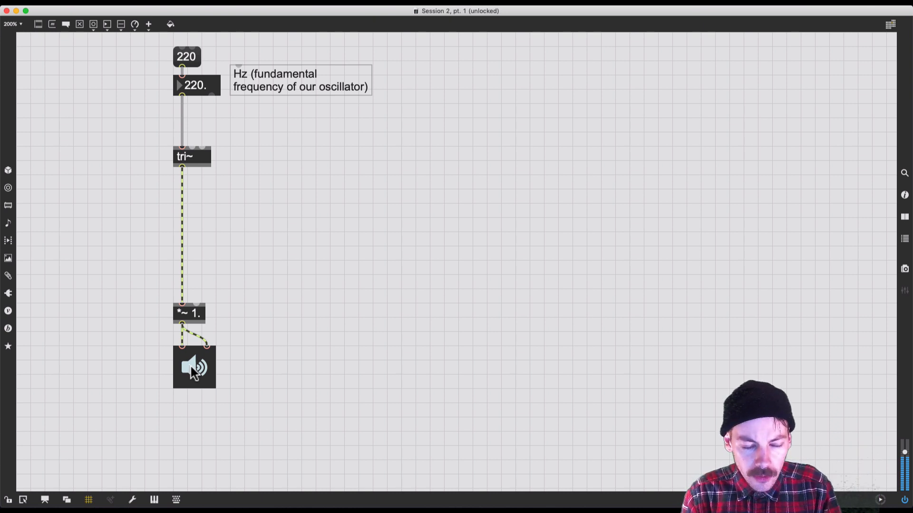
click(193, 366)
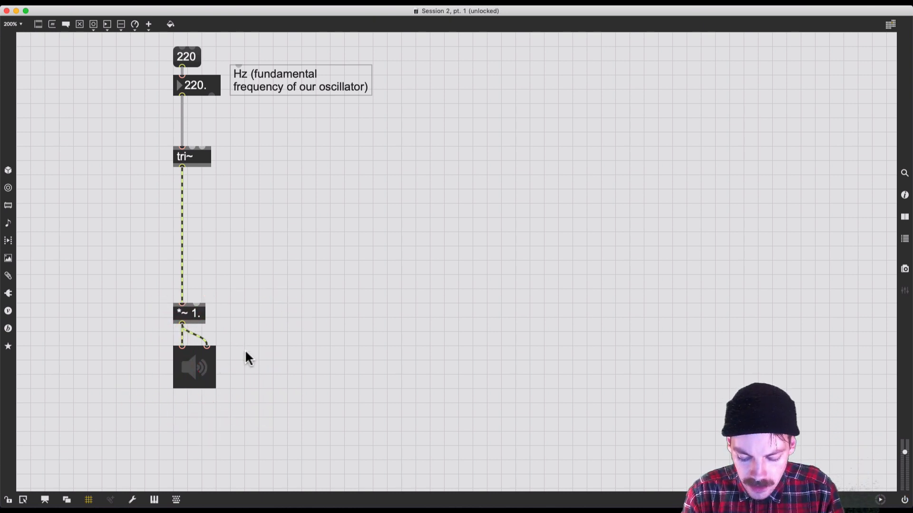
Create a spectroscope~ beside the audio output, feed it from the *~ 1. outlet, and turn the audio on.
text(n)
text(spec)
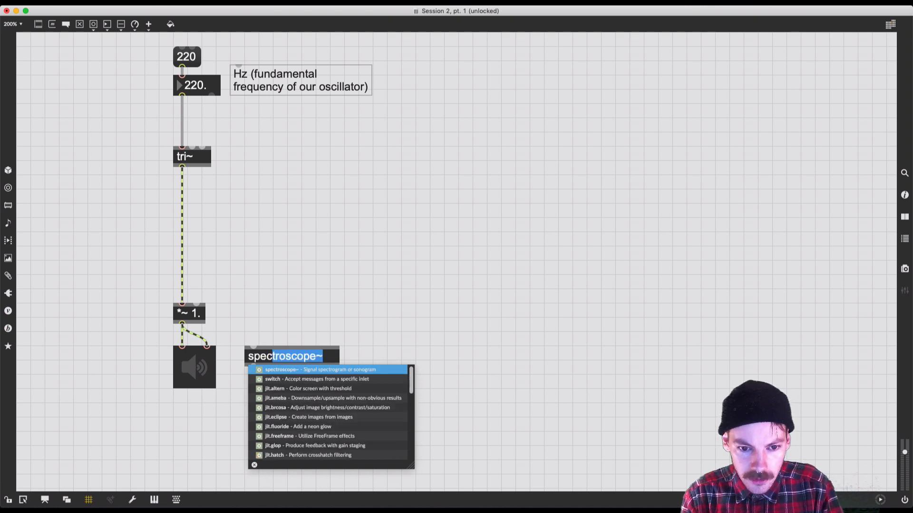
key(Return)
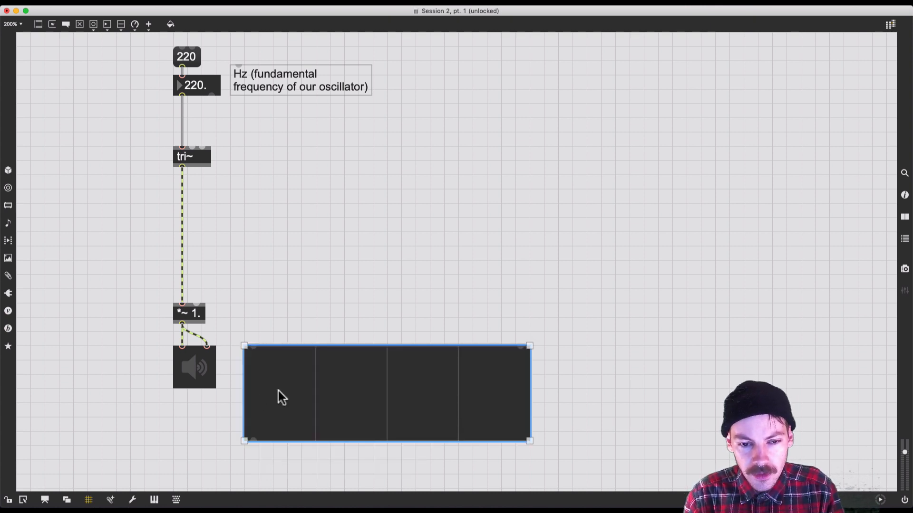
drag(278, 391, 278, 376)
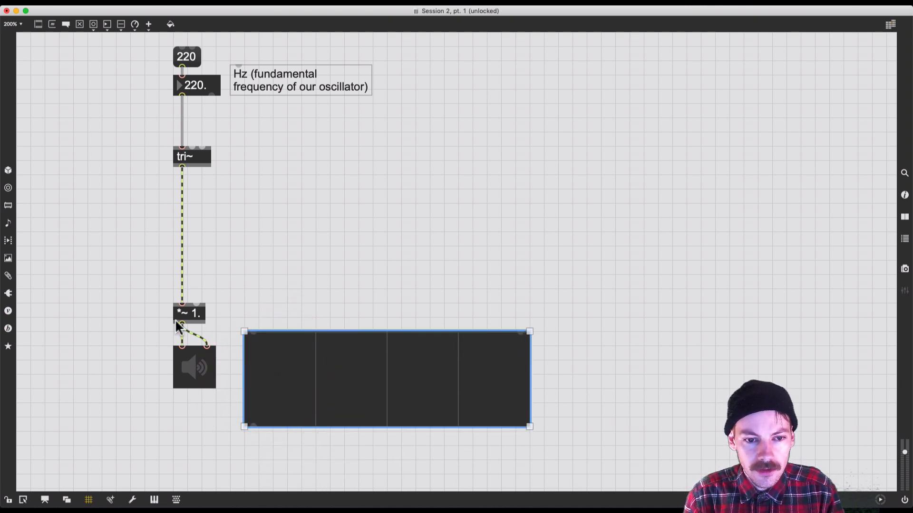
drag(183, 325, 253, 331)
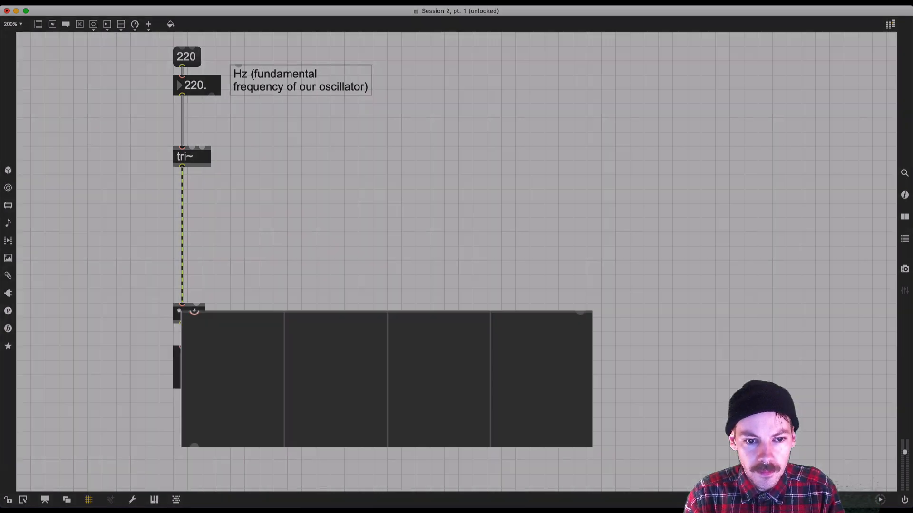
super+click(190, 367)
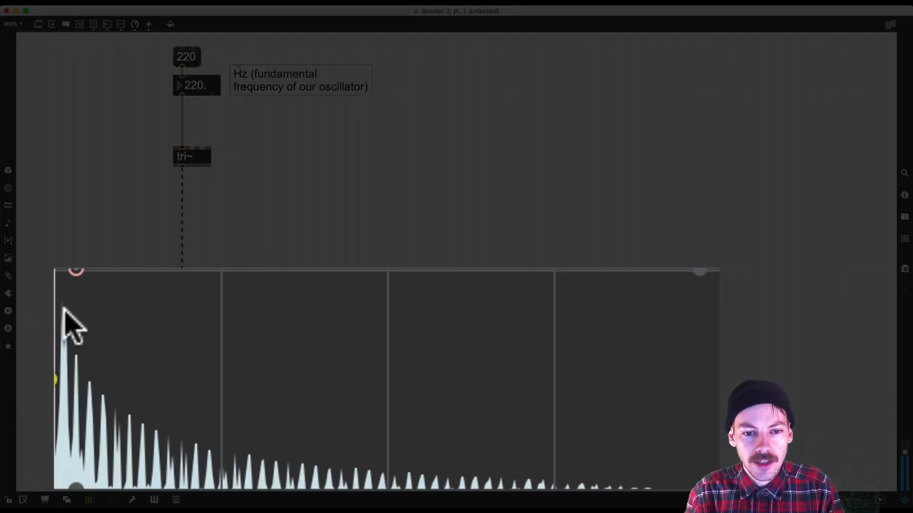
Inspect the spectroscope~ attributes, try a logarithmic frequency display scale, and return it to Linear Scale.
click(100, 363)
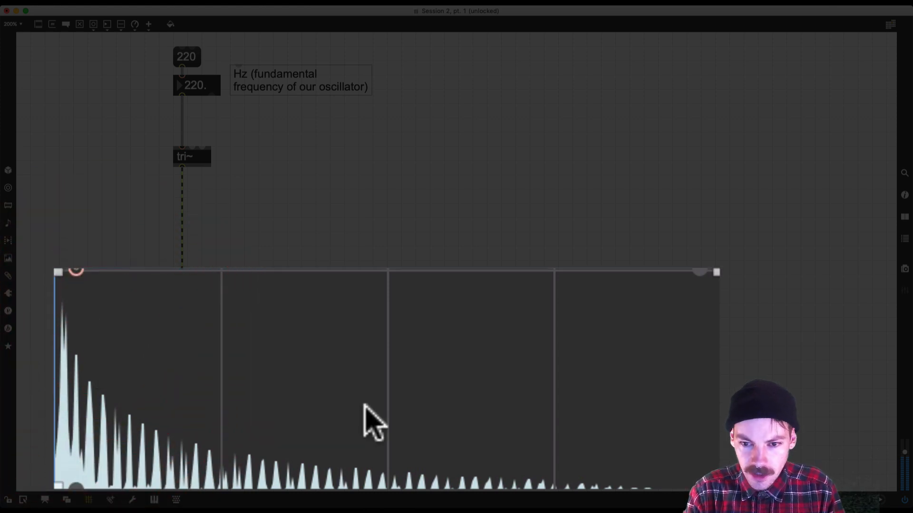
key(super+i)
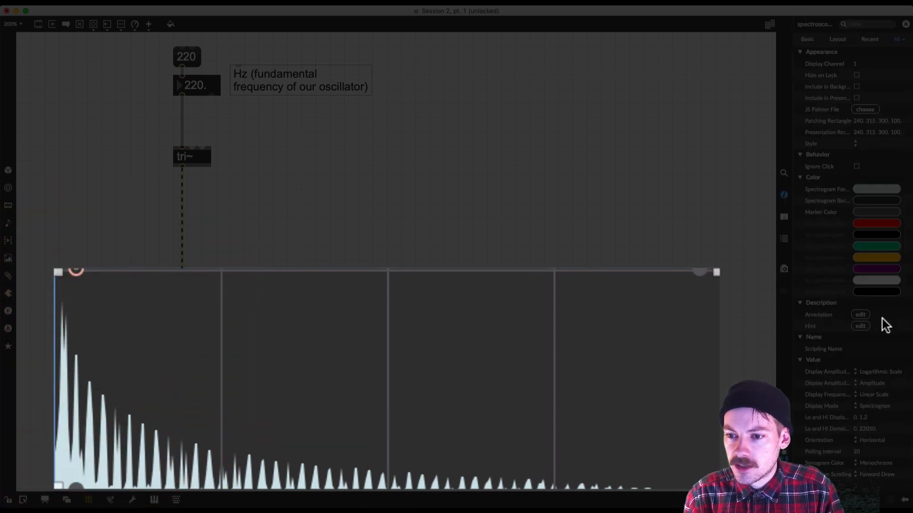
click(862, 394)
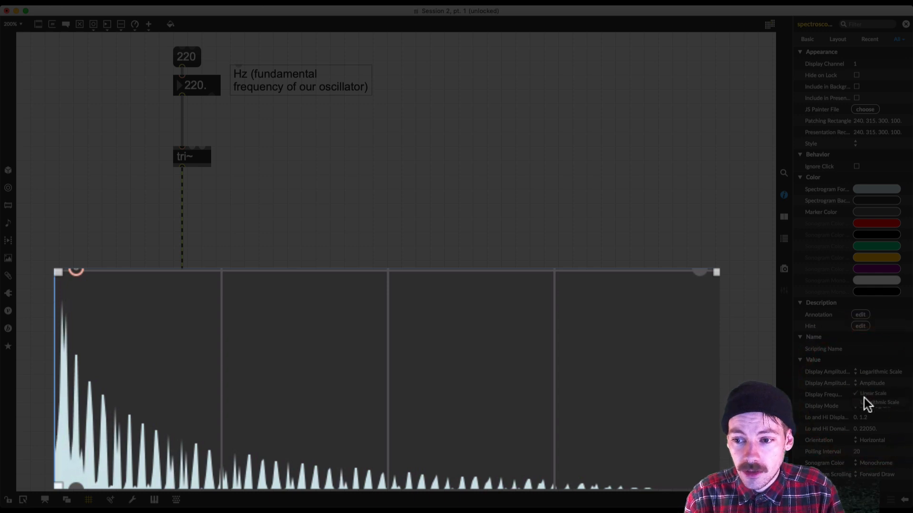
click(863, 398)
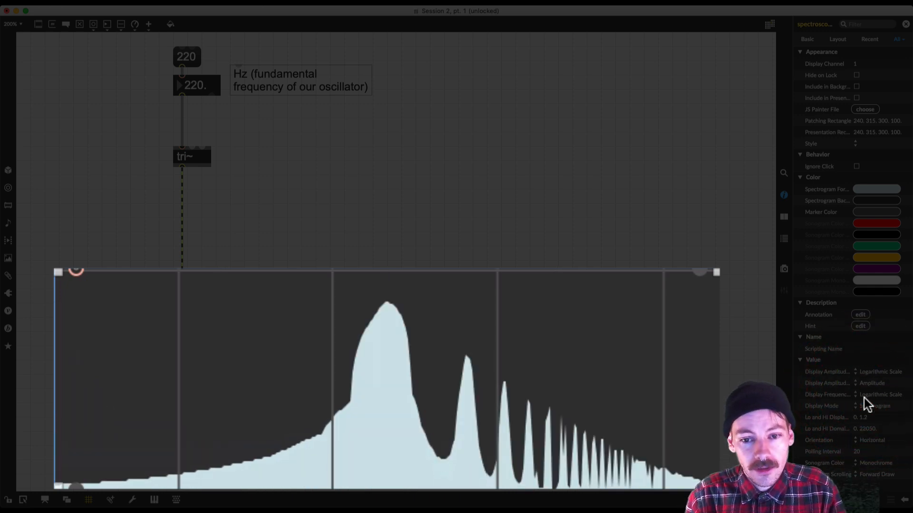
click(864, 398)
click(866, 388)
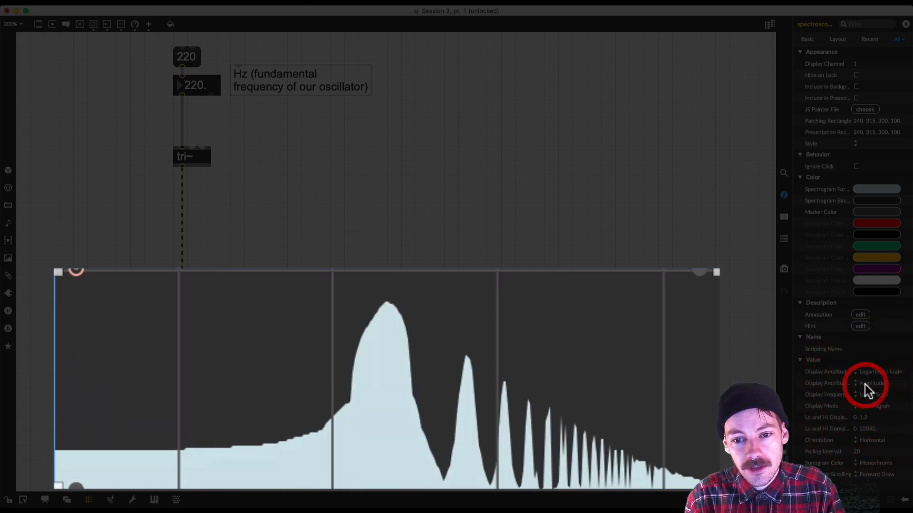
click(748, 409)
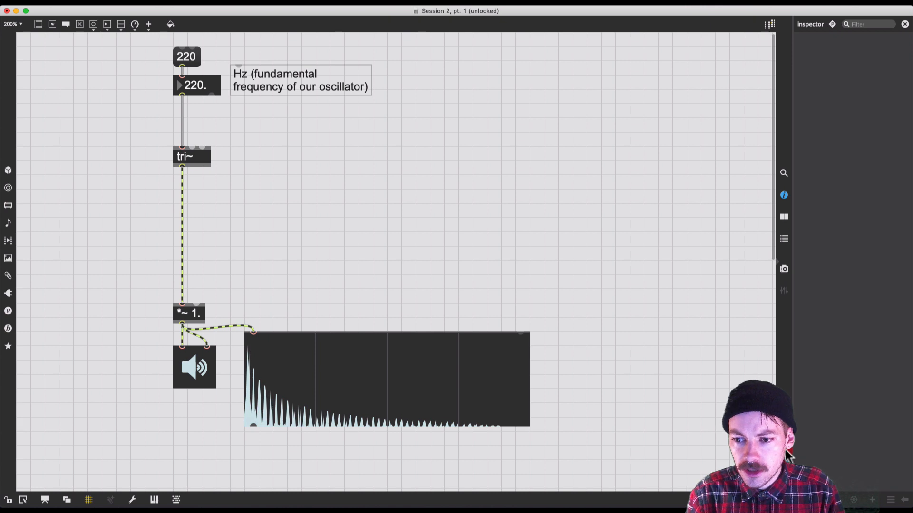
Duplicate the spectroscope~ directly above the original and connect the *~ 1. outlet to the copy.
click(483, 392)
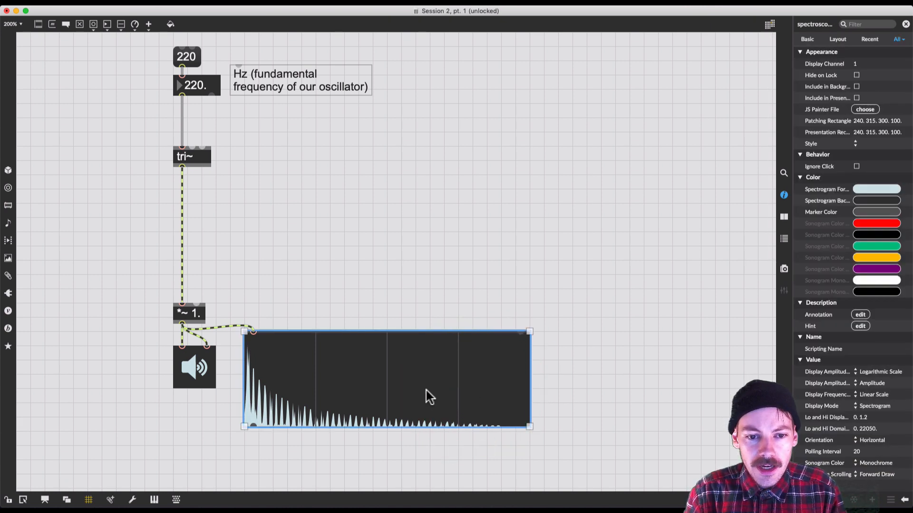
drag(426, 398, 430, 307)
drag(182, 325, 265, 246)
Set the upper spectroscope~ to Sonogram display mode with Color sonogram colouring and Forward Scroll scrolling.
click(326, 280)
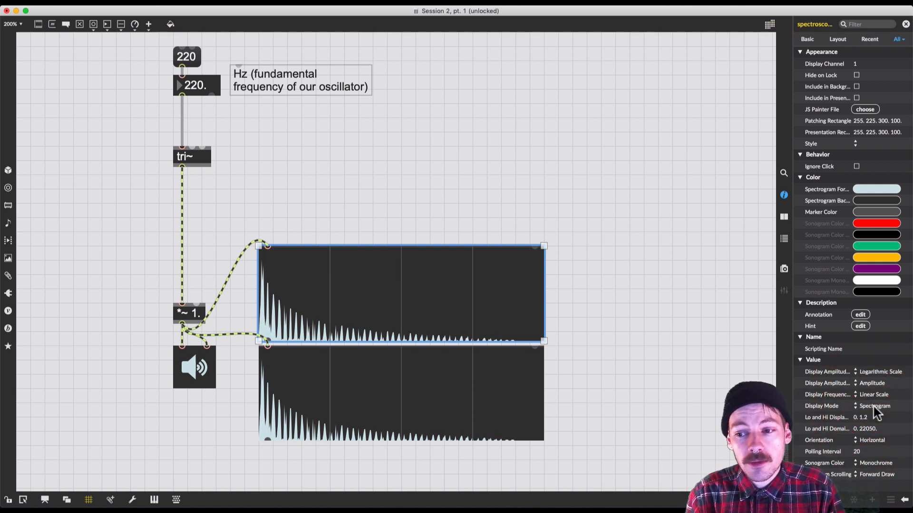
click(877, 416)
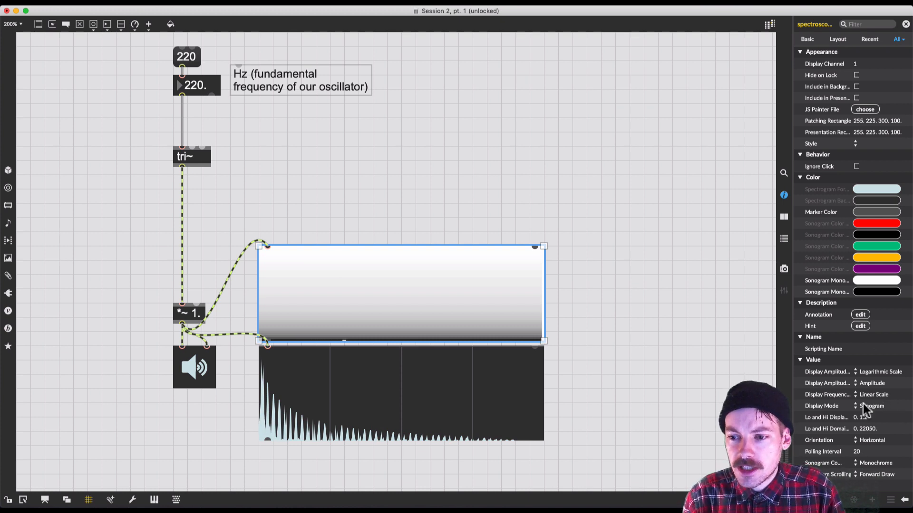
click(866, 453)
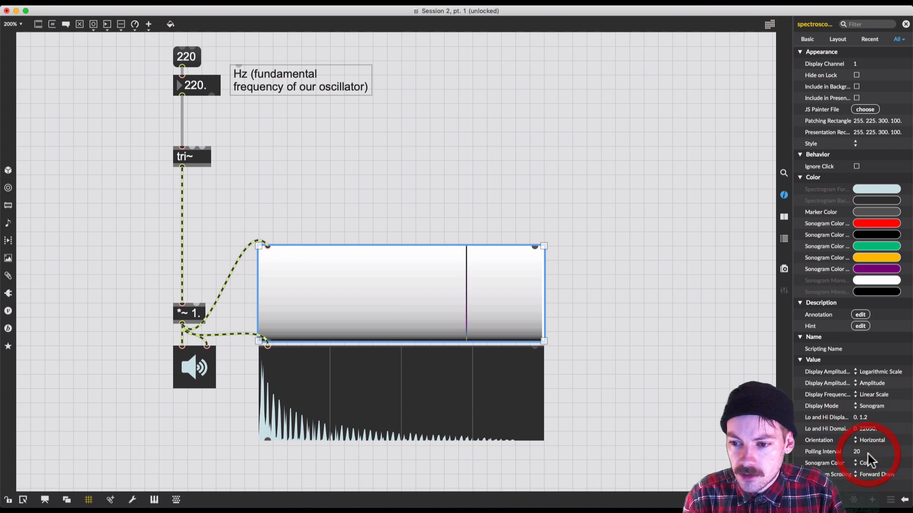
click(873, 475)
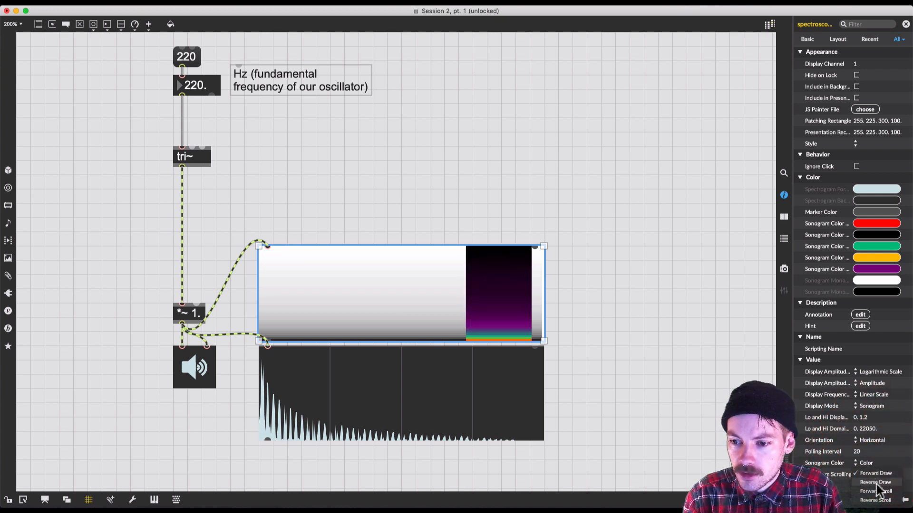
click(876, 491)
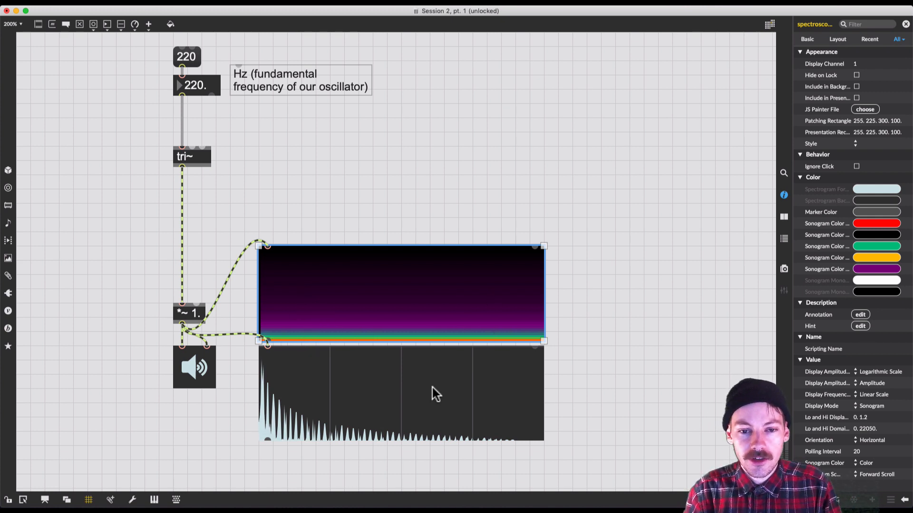
Delete the upper sonogram spectroscope~ and resize the remaining one to about 195 by 105.
drag(537, 430, 252, 220)
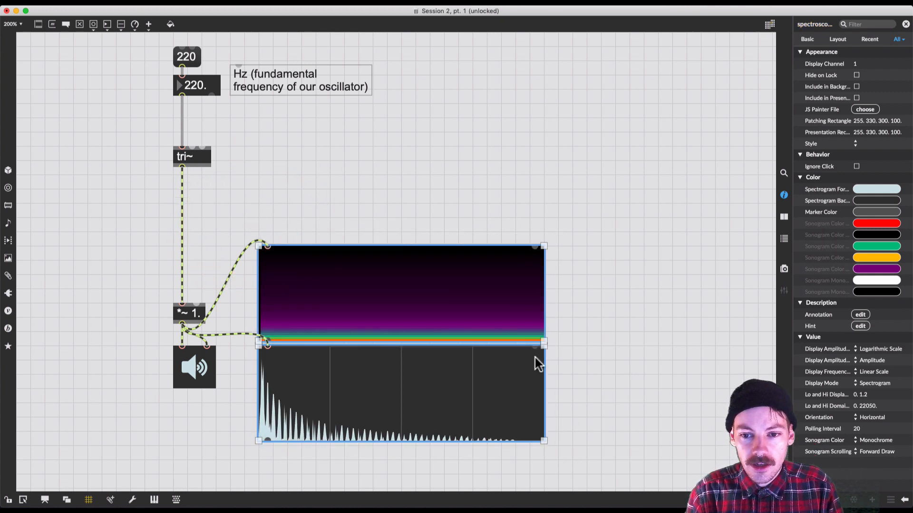
click(593, 379)
click(475, 319)
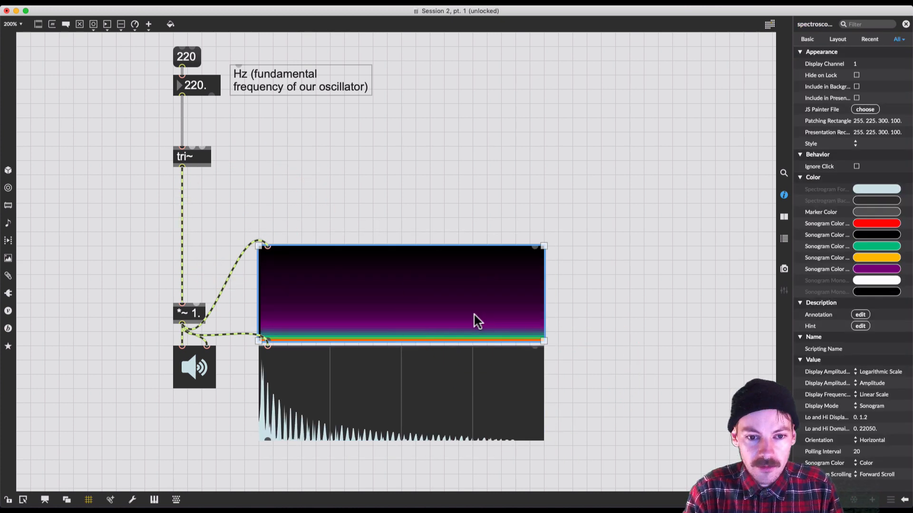
key(BackSpace)
click(420, 394)
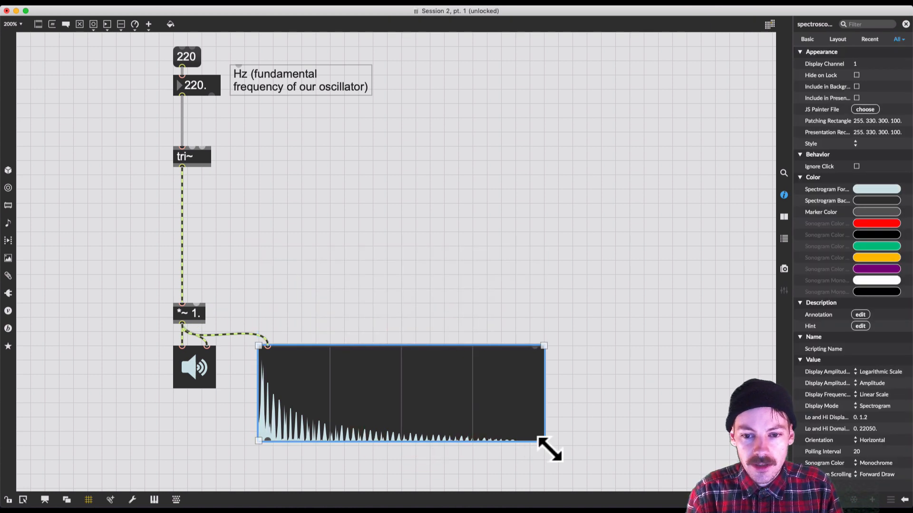
drag(544, 442, 445, 448)
click(342, 239)
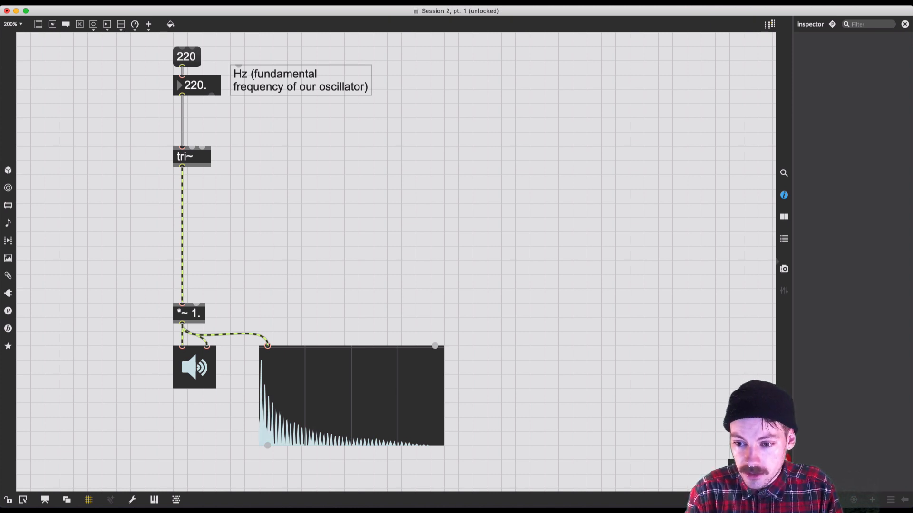
Create a onepole~ 220 lowpass filter object in the empty area beside the tri~ to *~ 1. connection.
click(323, 187)
text(n)
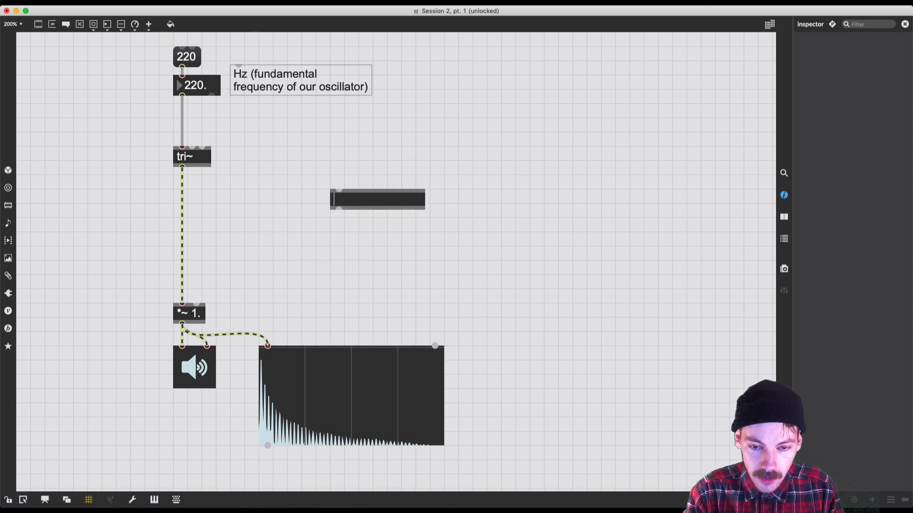
text(one)
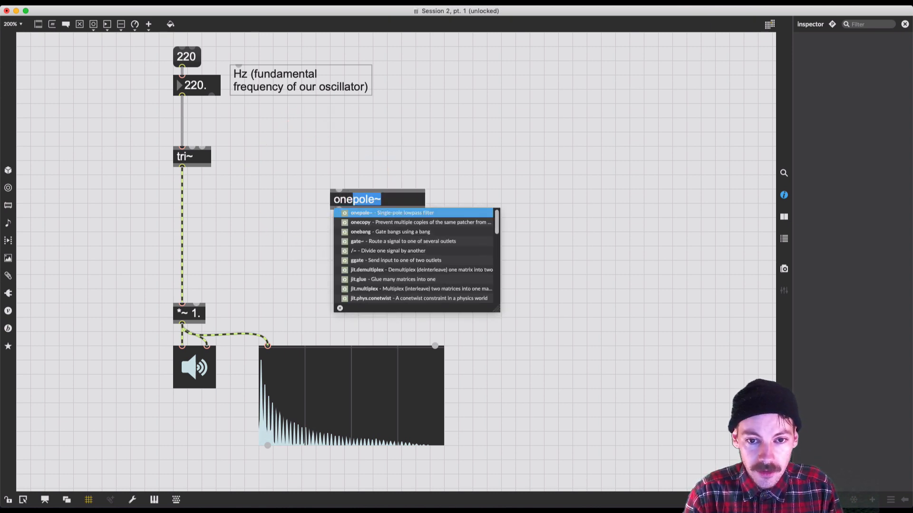
key(Tab)
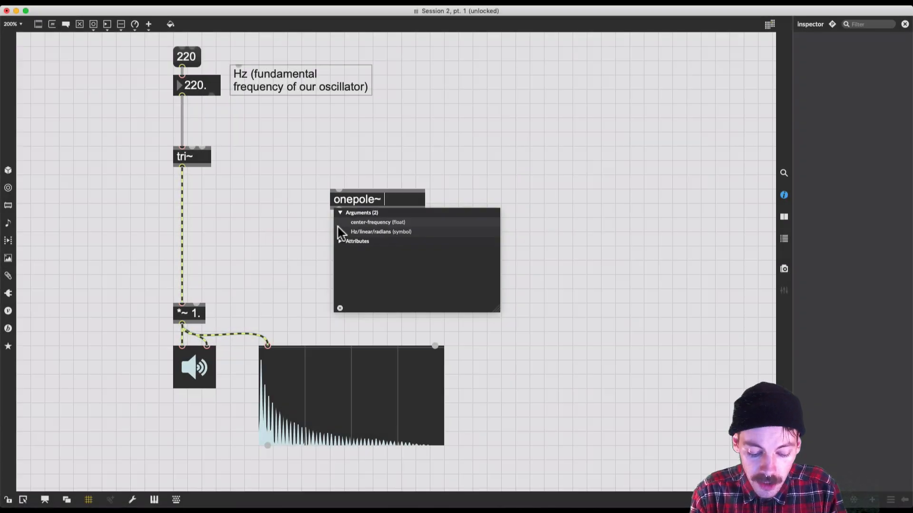
text(200)
key(BackSpace)
key(BackSpace)
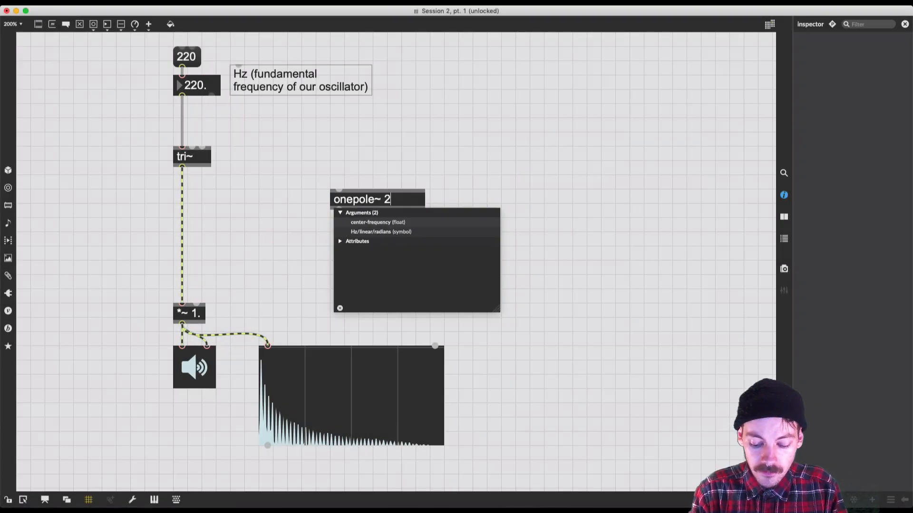
text(20)
key(Return)
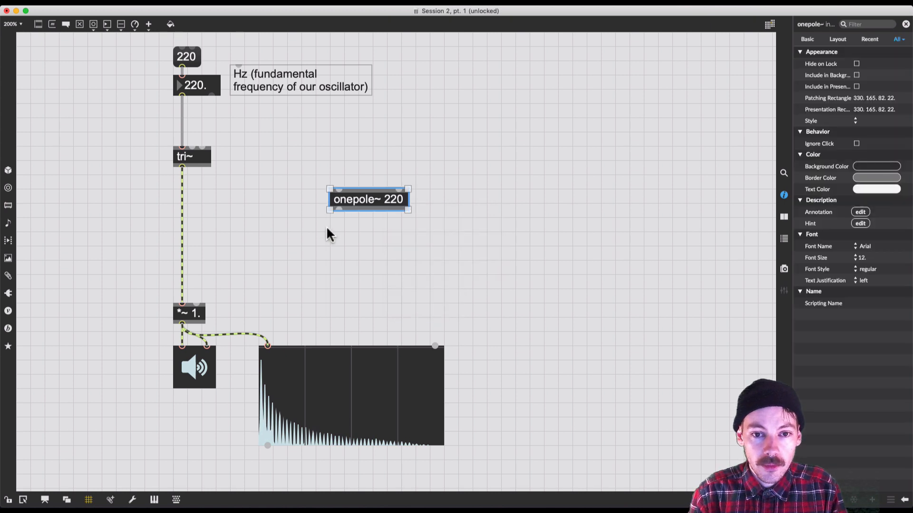
Reroute the tri~ signal through onepole~ 220 into *~ 1., and move the filter closer to the signal chain.
click(181, 227)
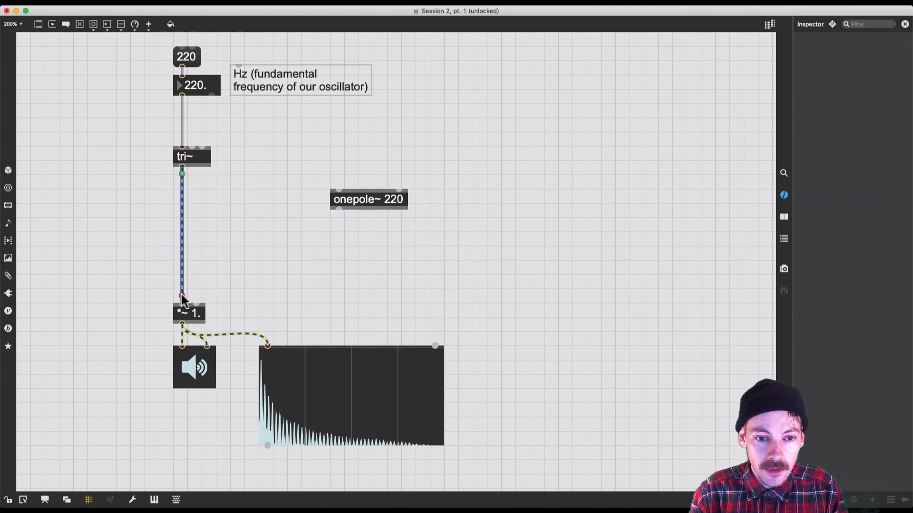
mouse_move(183, 294)
mouse_down()
mouse_move(338, 186)
mouse_move(333, 212)
mouse_move(184, 281)
mouse_move(183, 298)
mouse_up()
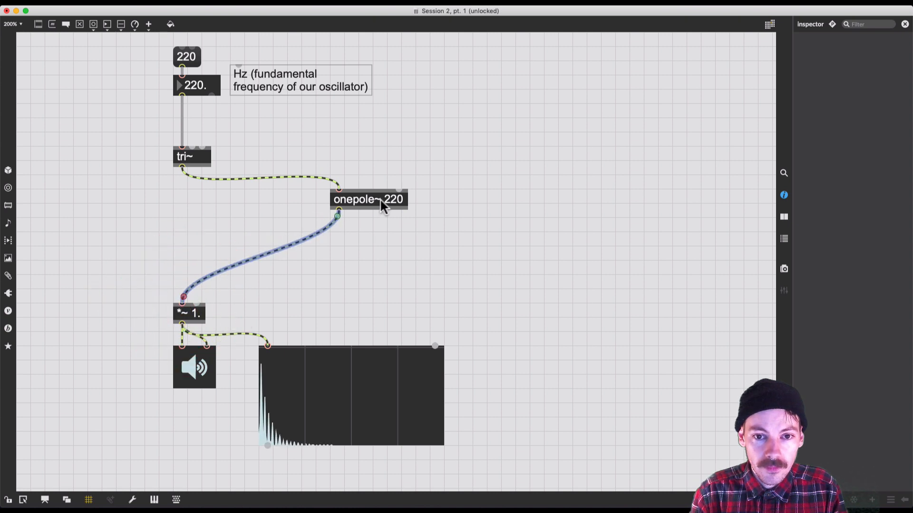
drag(379, 204, 278, 218)
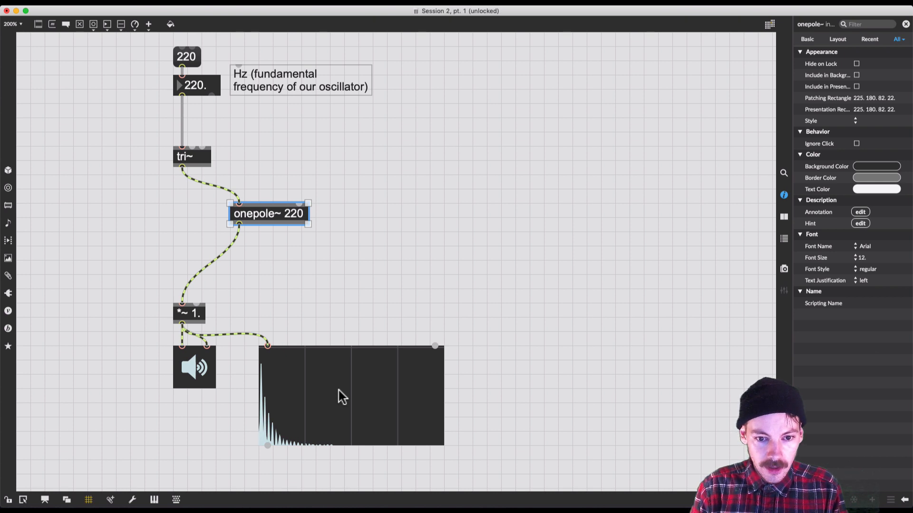
Shift the whole patch to the right to free space beside the audio output.
drag(338, 395, 100, 234)
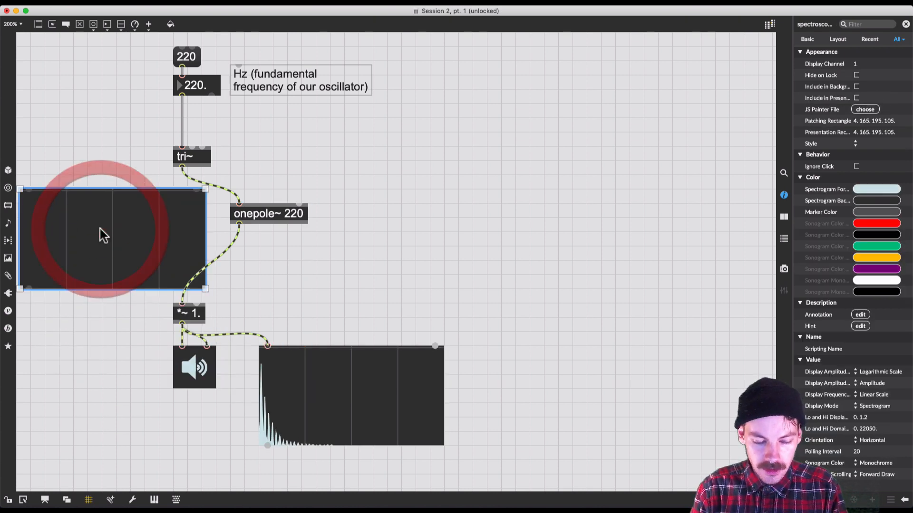
key(super+z)
click(100, 235)
key(super+a)
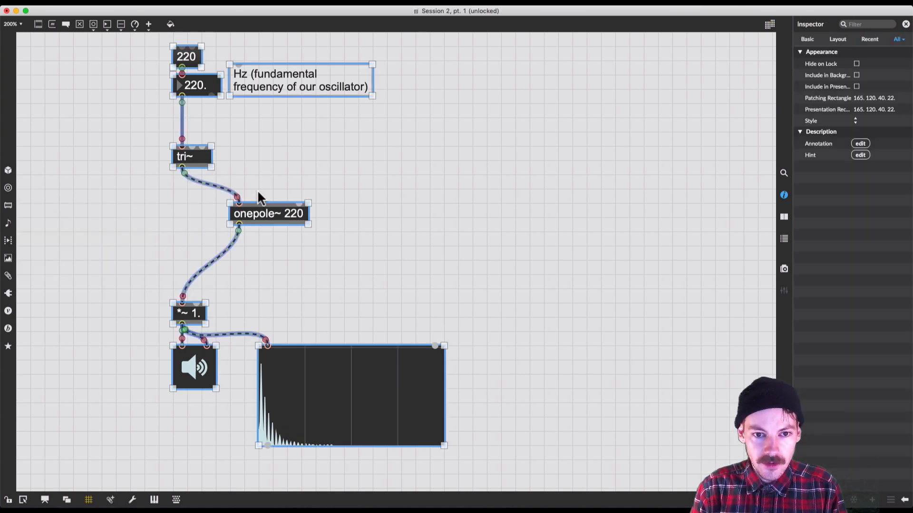
drag(259, 206, 362, 205)
click(375, 271)
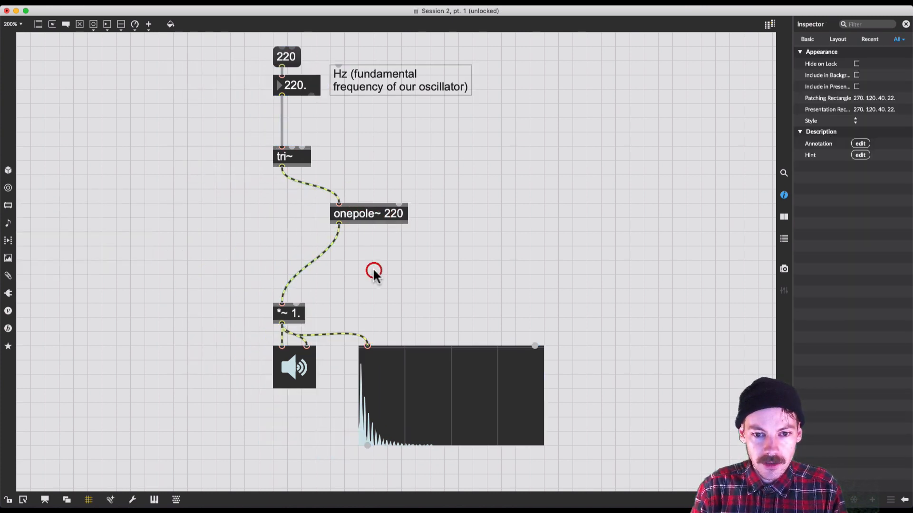
Place a copy of the spectroscope~ left of the audio output, fed directly from tri~, and align onepole~ 220 beneath tri~.
drag(450, 395, 164, 399)
drag(281, 169, 81, 347)
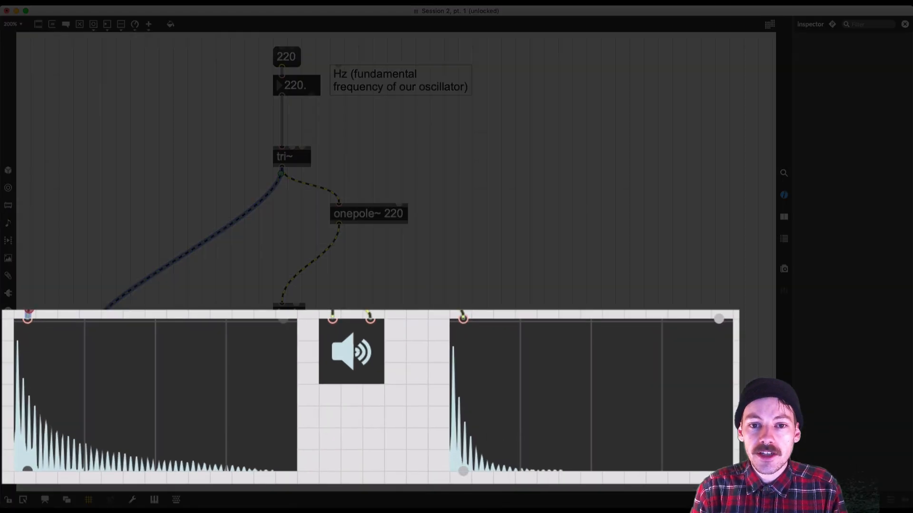
drag(376, 216, 315, 249)
key(super+i)
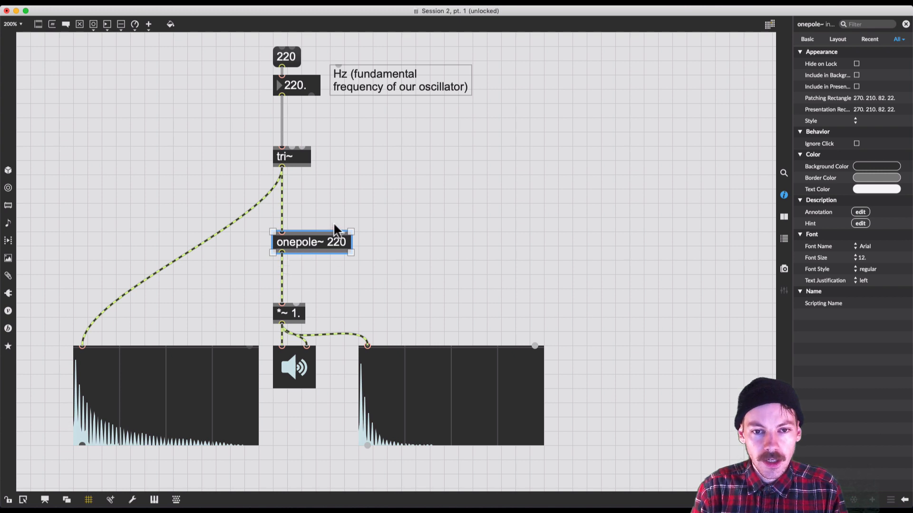
click(381, 181)
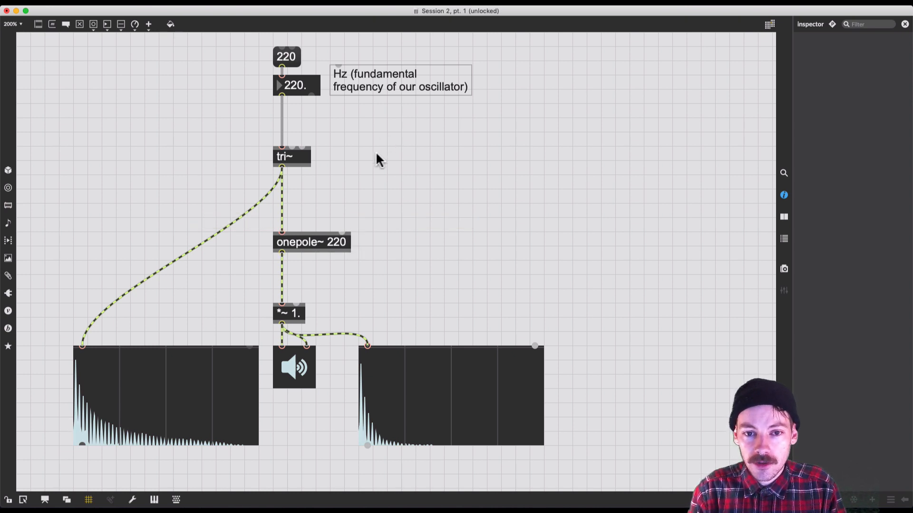
Add a floating-point number box above onepole~ 220 and connect it to the filter's cutoff inlet.
click(373, 169)
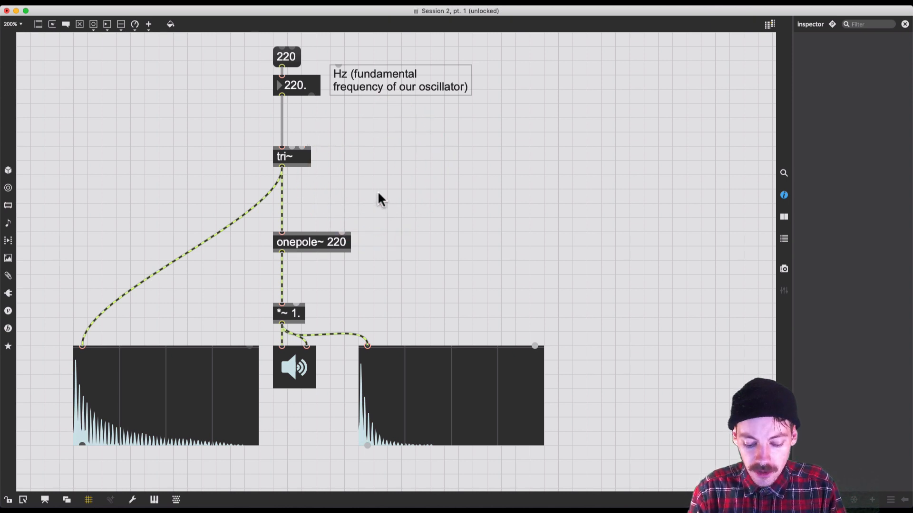
key(f)
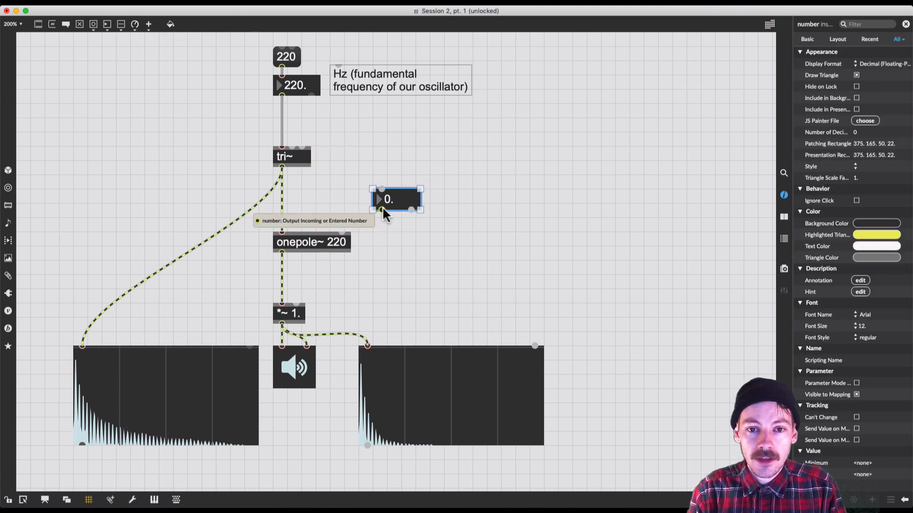
drag(383, 210, 343, 233)
drag(387, 204, 360, 200)
click(359, 199)
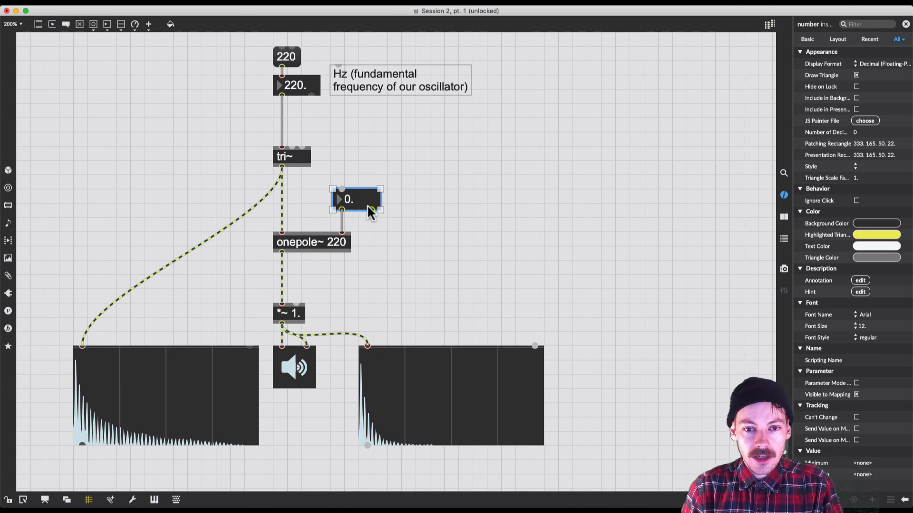
With the patch locked, set the onepole~ cutoff number box to 30, and return the patch to editing.
key(super+e)
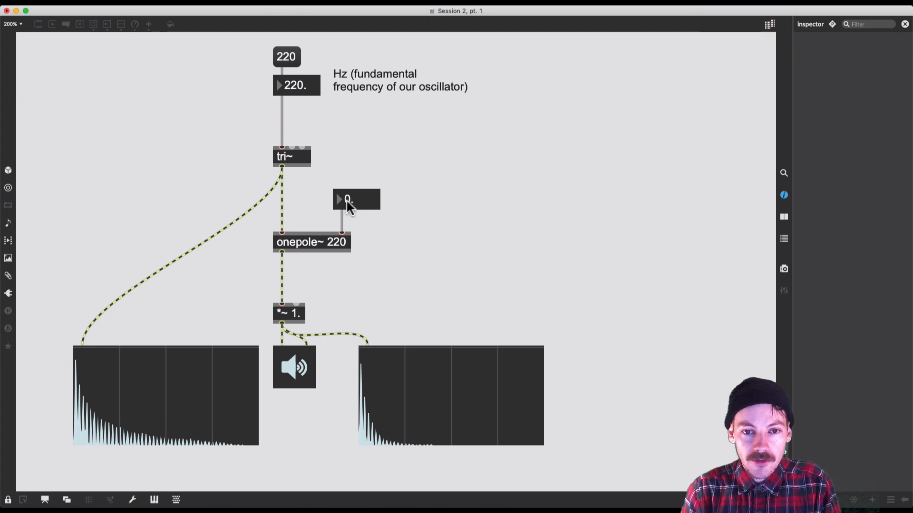
mouse_move(349, 206)
mouse_down()
mouse_move(330, 13)
mouse_move(367, 133)
mouse_move(364, 36)
mouse_move(362, 99)
mouse_move(386, 30)
mouse_move(362, 175)
mouse_move(361, 121)
mouse_move(385, 76)
mouse_move(369, 123)
mouse_move(384, 89)
mouse_move(370, 139)
mouse_move(377, 15)
mouse_move(352, 437)
mouse_move(349, 199)
mouse_up()
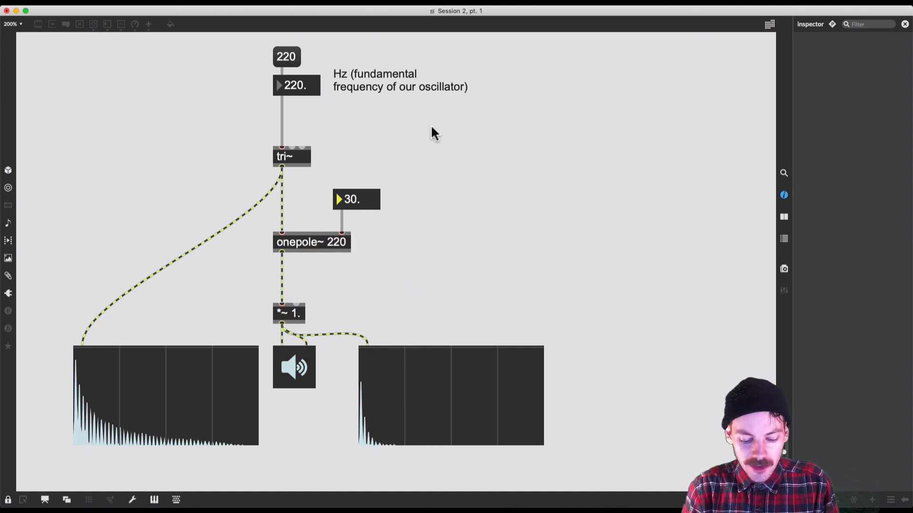
super+click(389, 139)
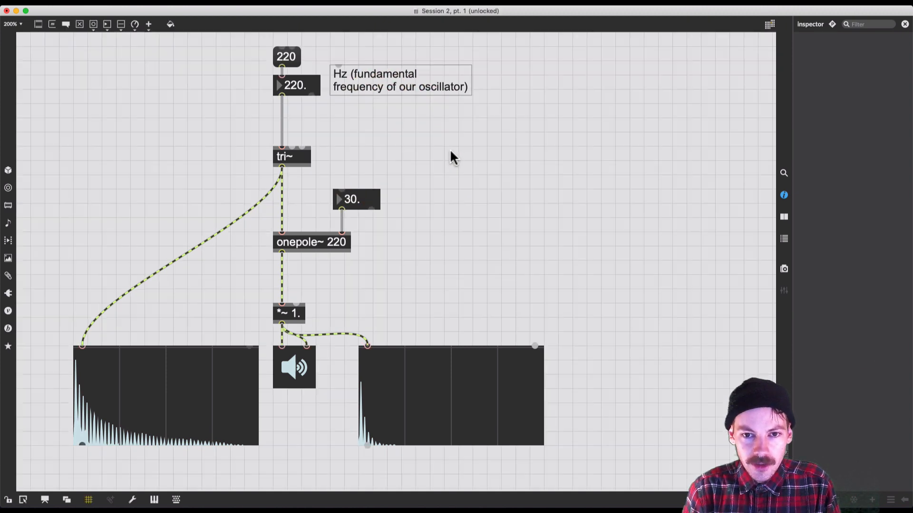
Create a slider, reshape it into a horizontal bar of about 165 by 30 above the cutoff number box, and connect it to that box.
click(450, 150)
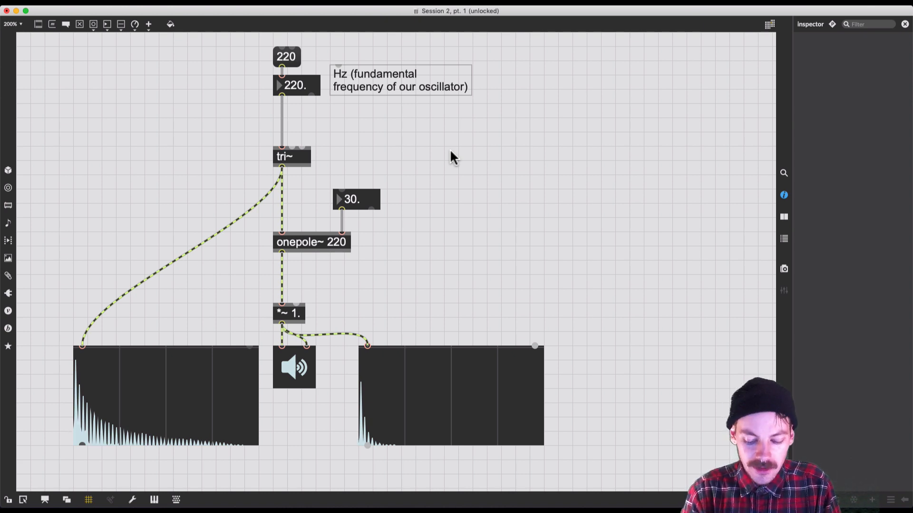
text(nslider)
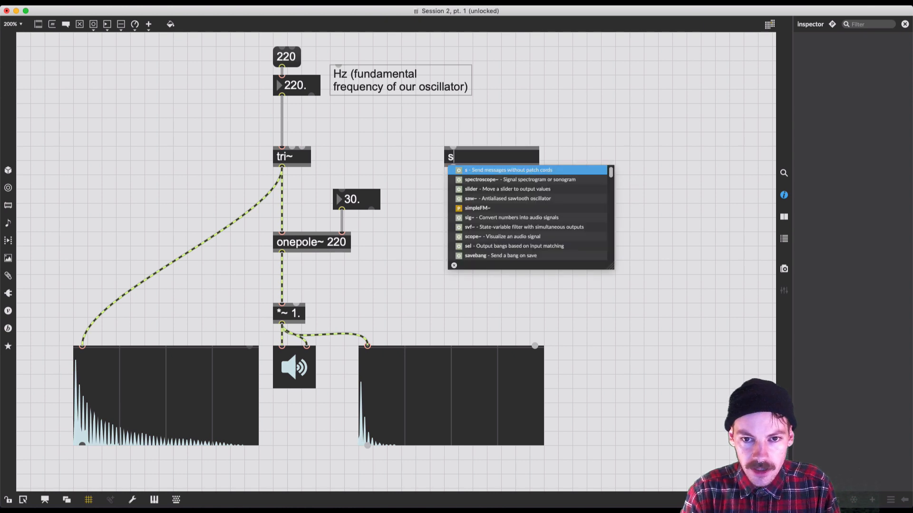
key(Return)
click(461, 244)
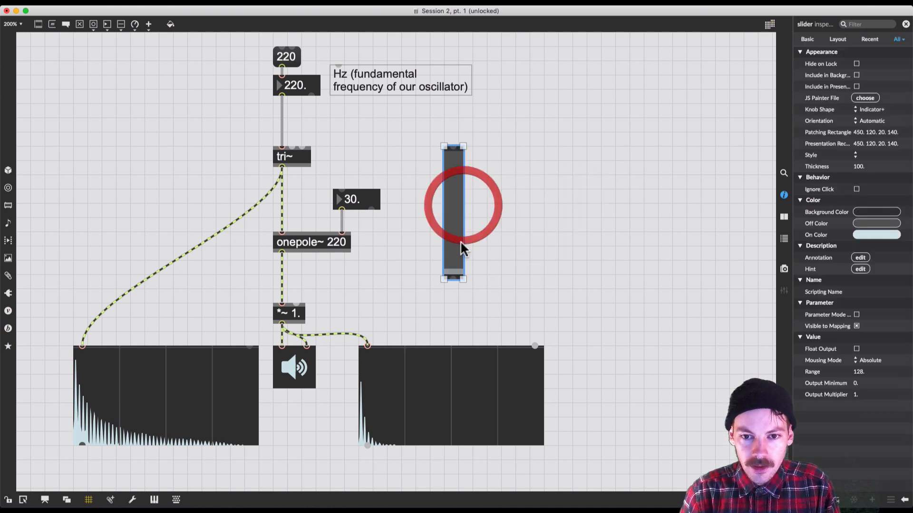
drag(464, 280, 459, 145)
drag(353, 145, 343, 195)
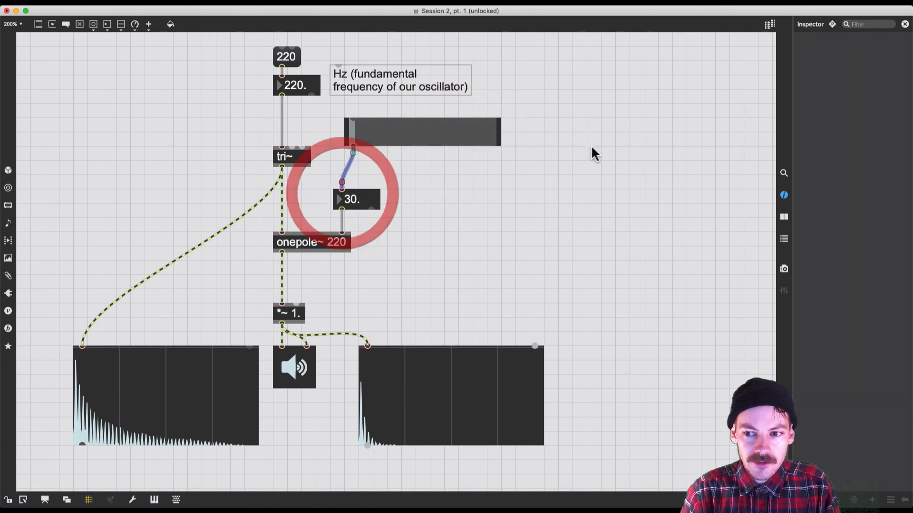
Set the slider's Range attribute to 5000.
click(453, 134)
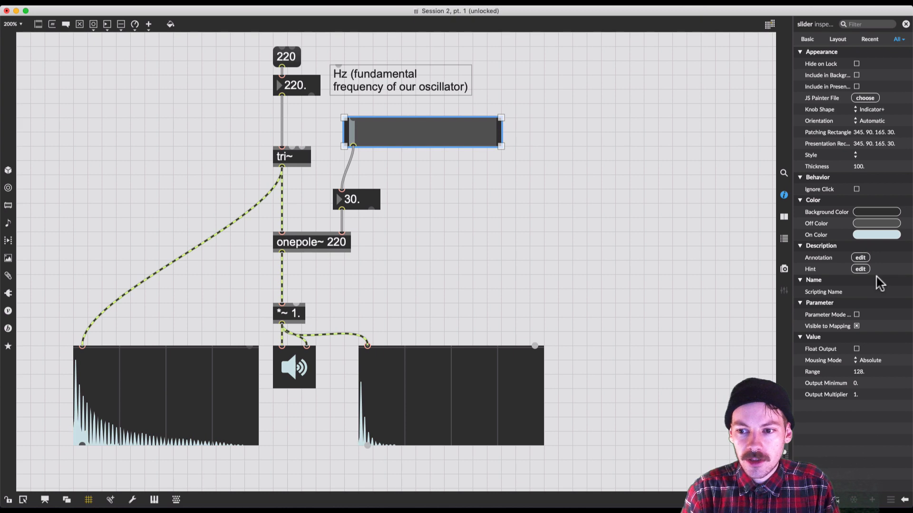
key(super+i)
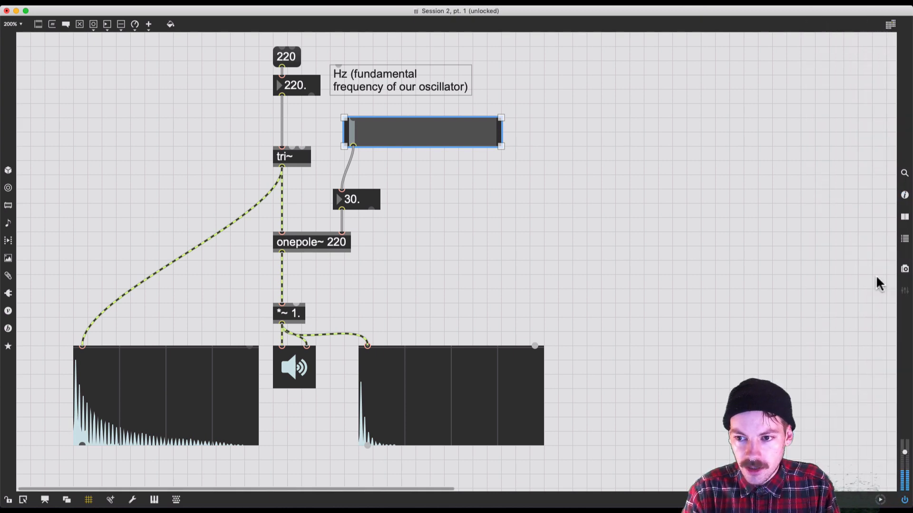
key(super+i)
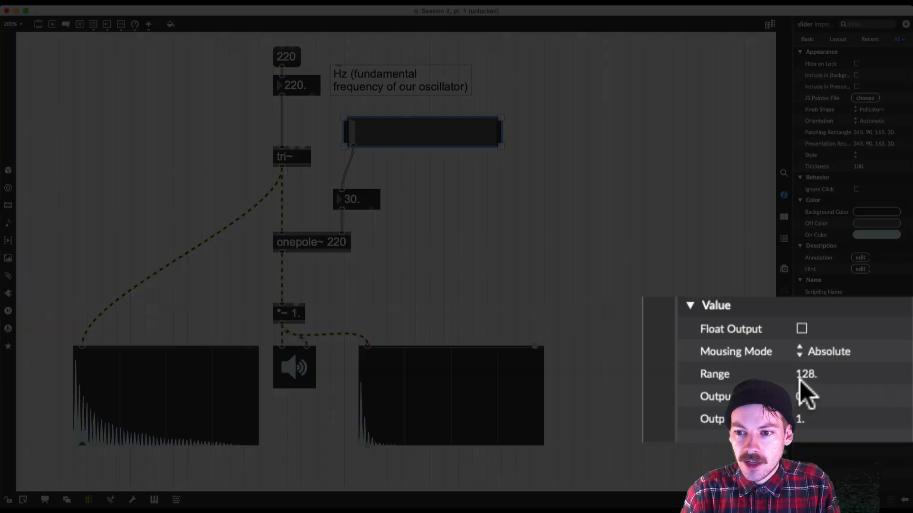
click(861, 373)
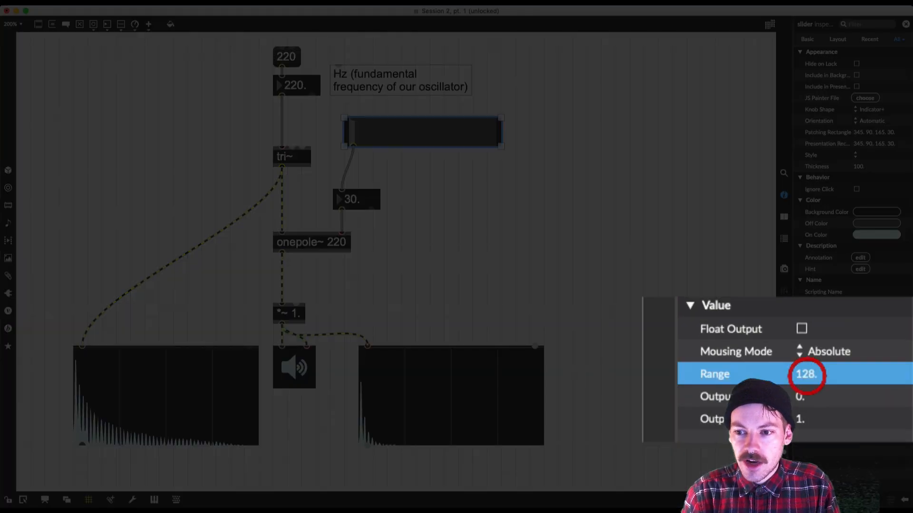
click(807, 375)
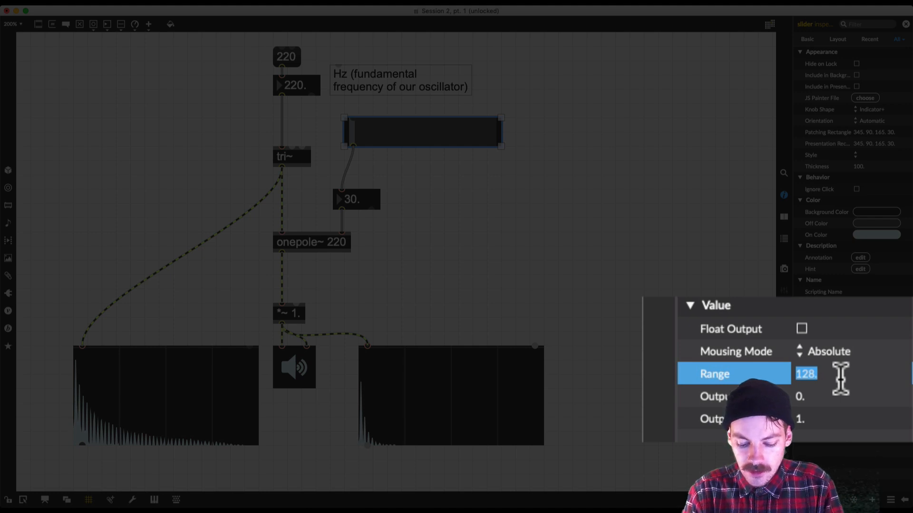
text(5000)
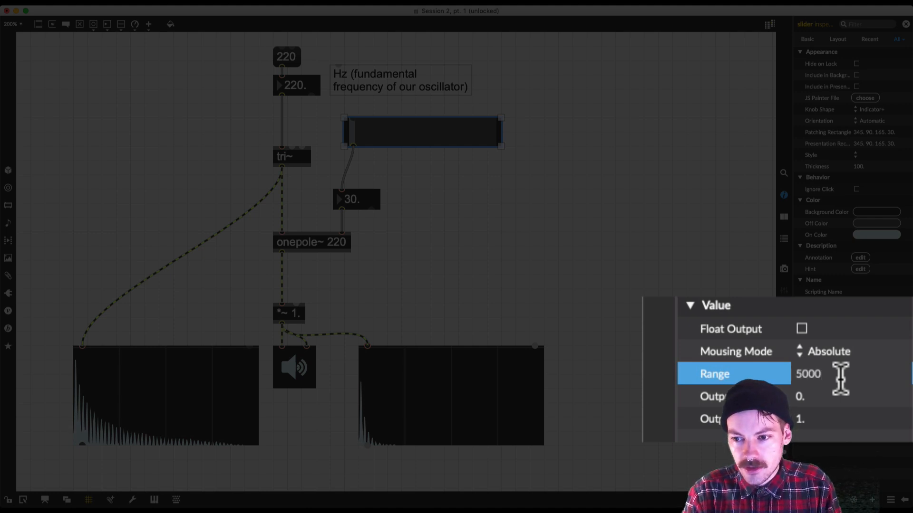
key(Return)
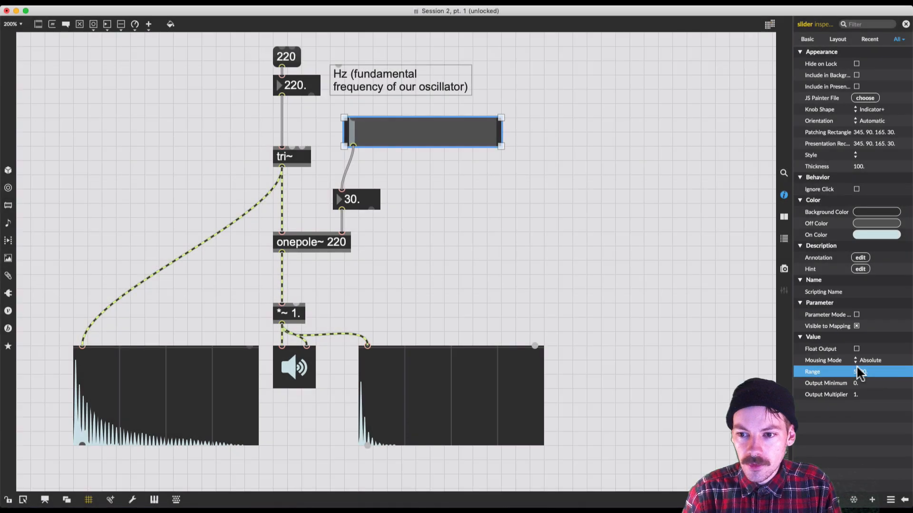
Finish the slider's range edit, sweep the slider, and bring the onepole~ cutoff down to 0.
click(612, 252)
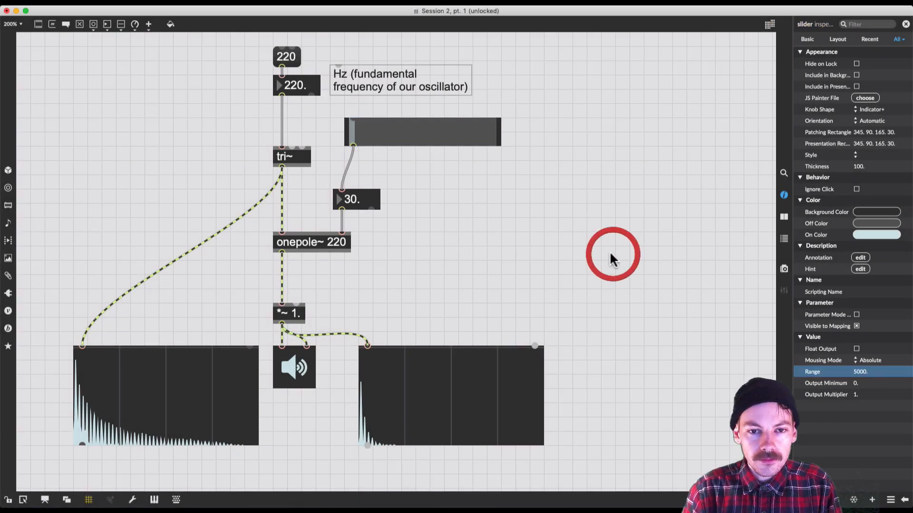
mouse_move(352, 132)
mouse_down()
mouse_move(456, 128)
mouse_move(414, 123)
mouse_move(367, 130)
mouse_move(495, 126)
mouse_move(379, 118)
mouse_move(496, 128)
mouse_move(346, 129)
mouse_move(507, 144)
mouse_move(356, 135)
mouse_up()
click(356, 131)
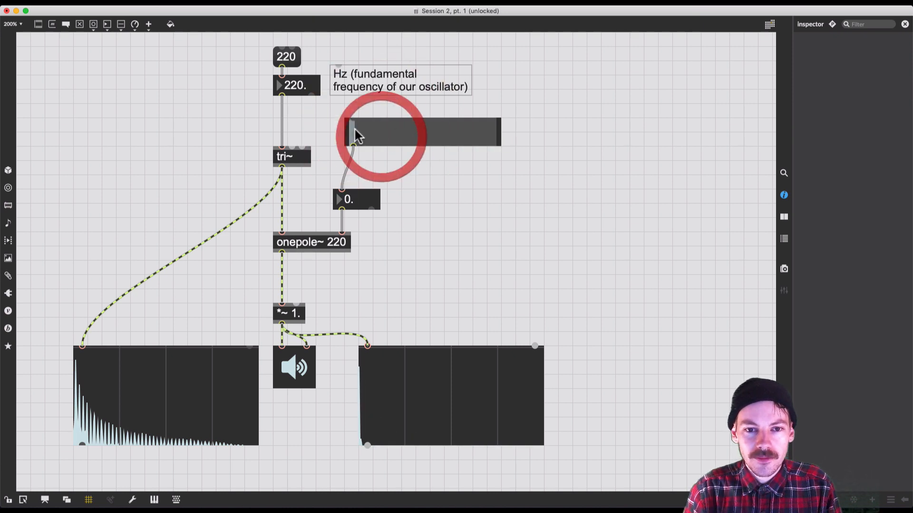
click(406, 265)
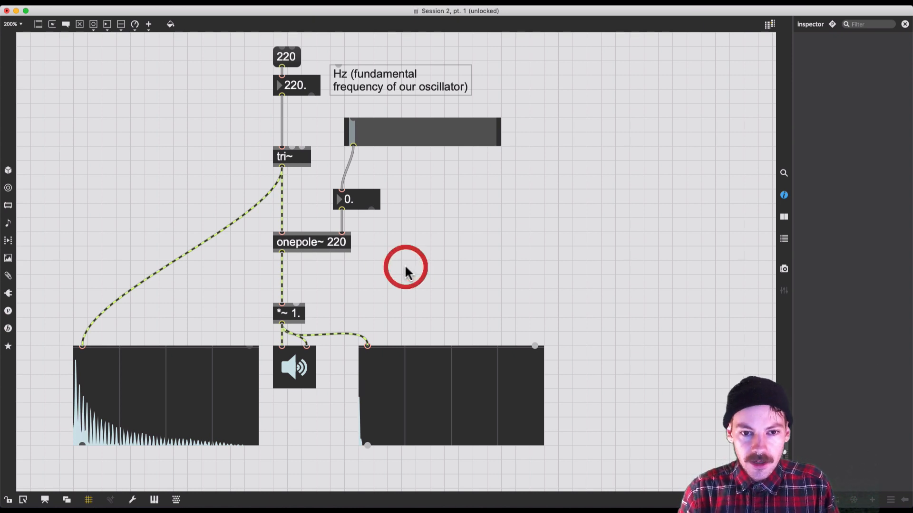
Open the help patch for onepole~, review its reference and the related filter objects under See Also, and close it.
click(314, 241)
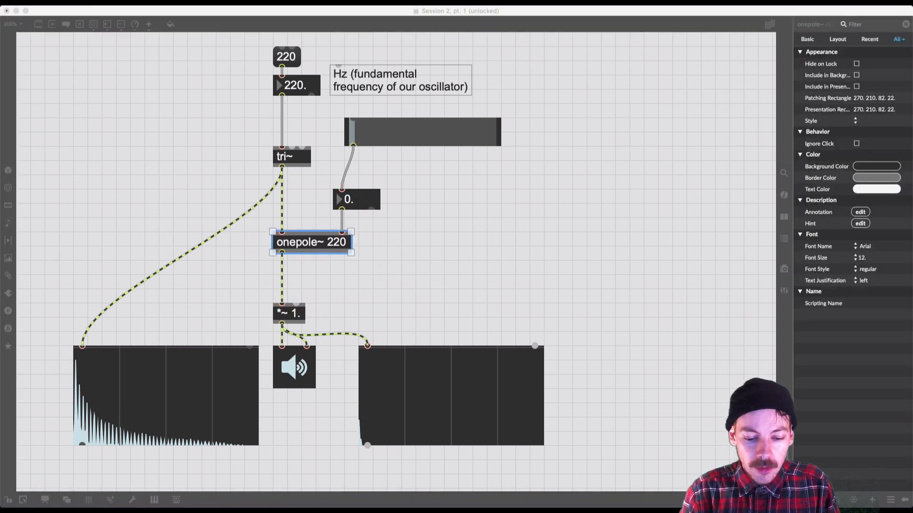
click(347, 404)
drag(347, 404, 307, 75)
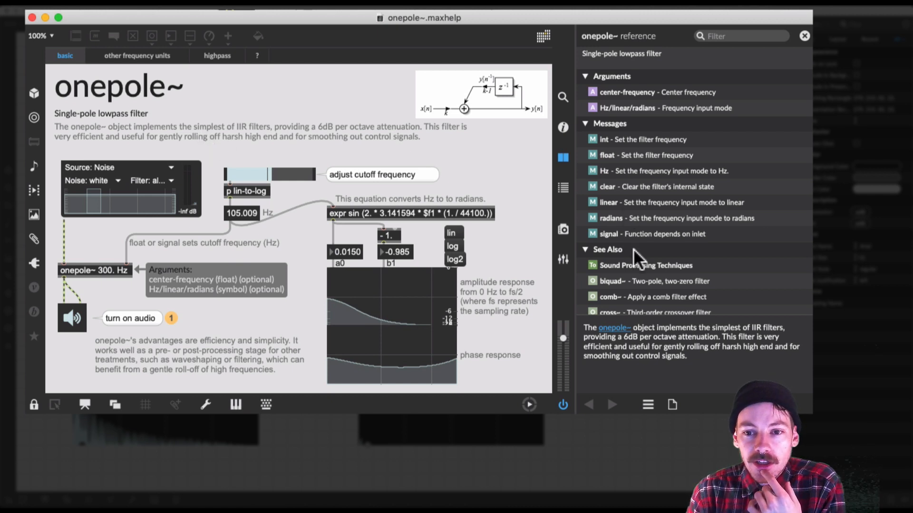
scroll(633, 249, down, 3)
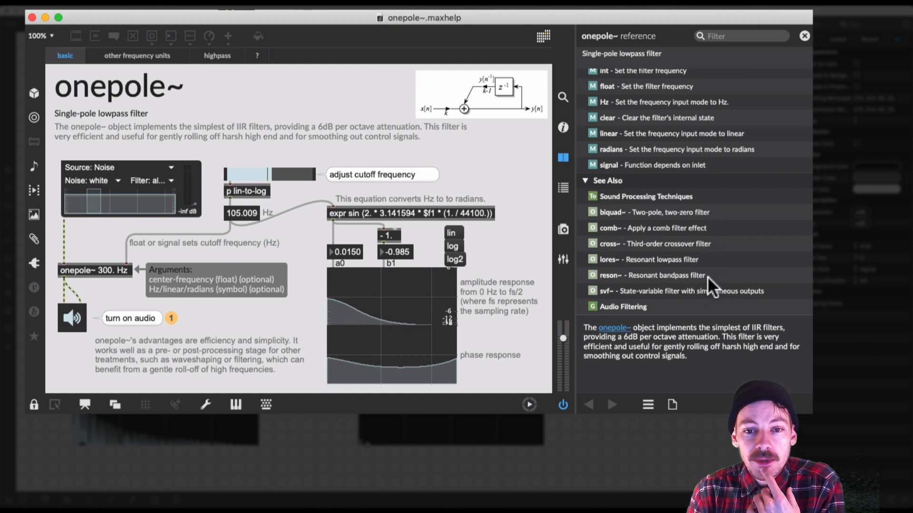
click(257, 54)
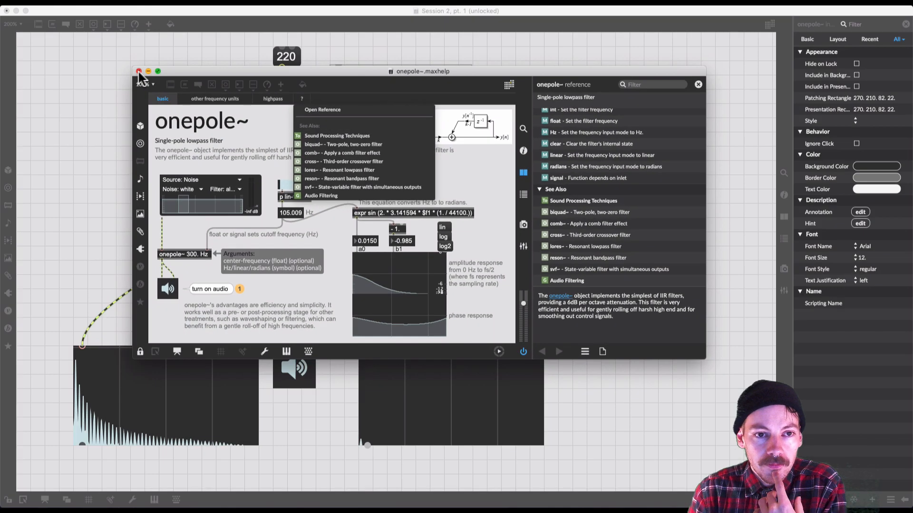
click(32, 18)
click(418, 250)
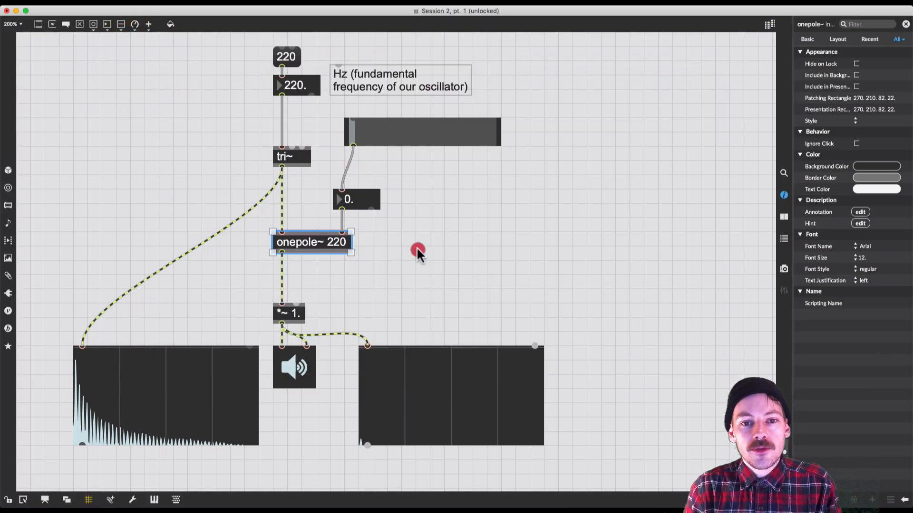
Turn the audio off and change the onepole~ object to lores~, keeping its 220 argument.
click(297, 243)
double_click(299, 243)
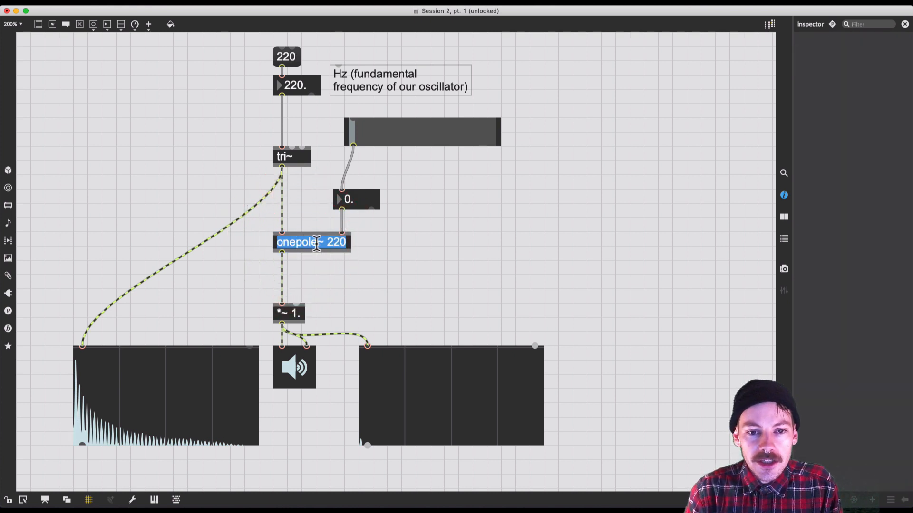
click(319, 244)
drag(318, 244, 249, 239)
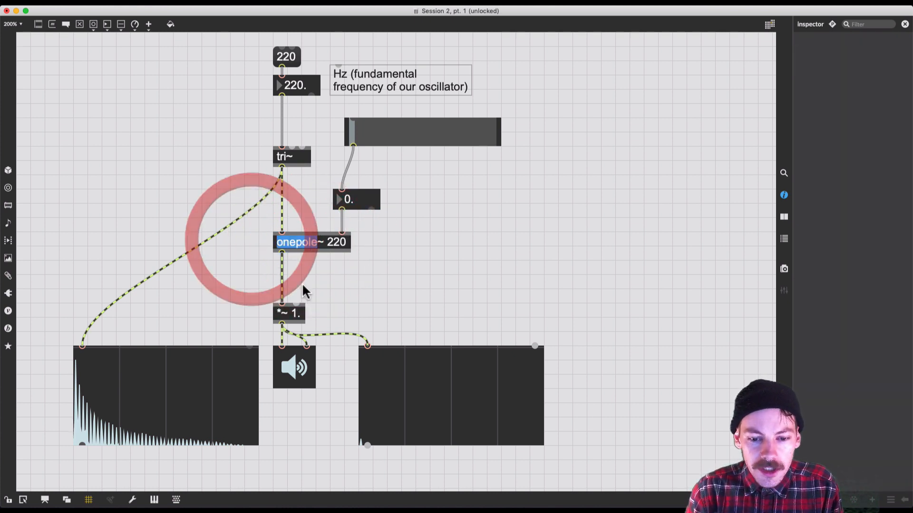
click(302, 375)
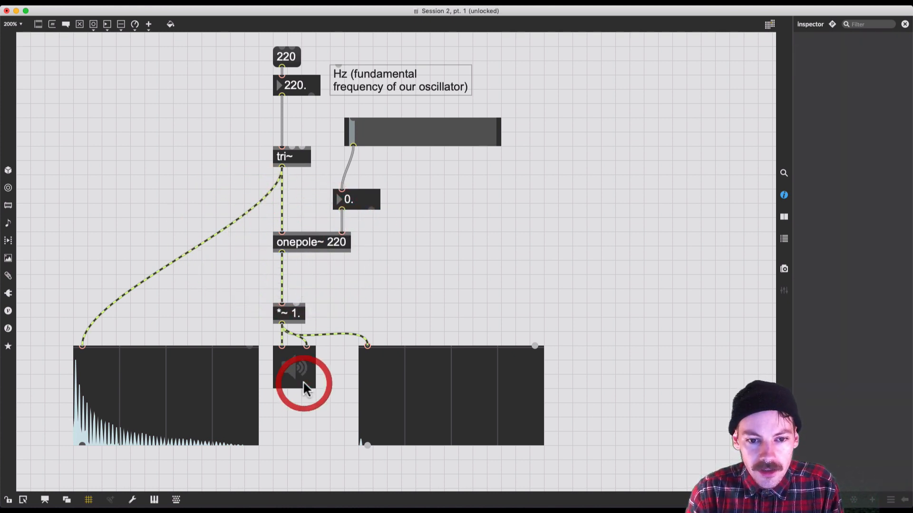
double_click(312, 243)
drag(315, 243, 272, 241)
text(lores)
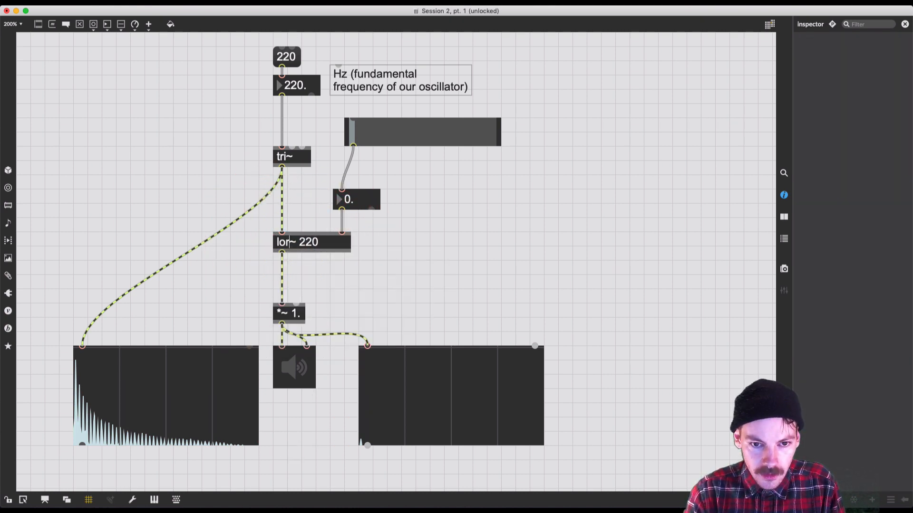
click(370, 235)
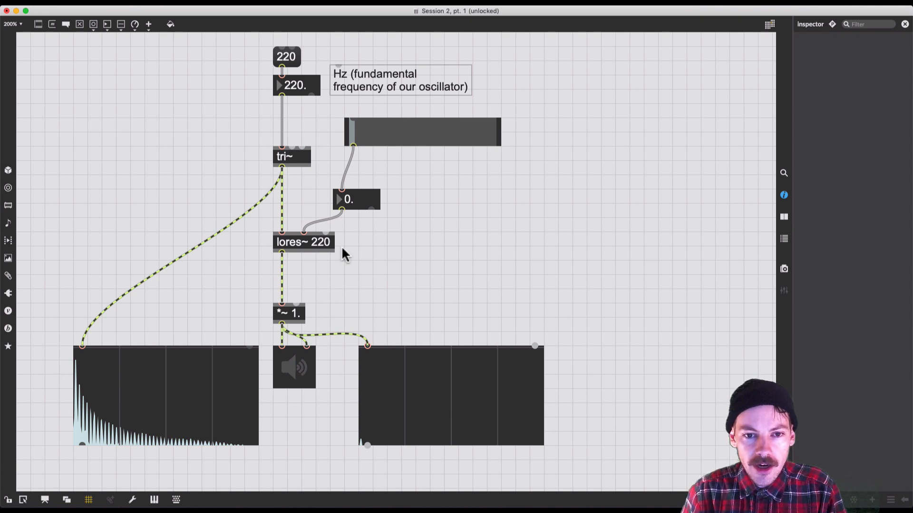
Re-enter the lores~ arguments as cutoff 220 and resonance 0.2.
drag(375, 126, 330, 136)
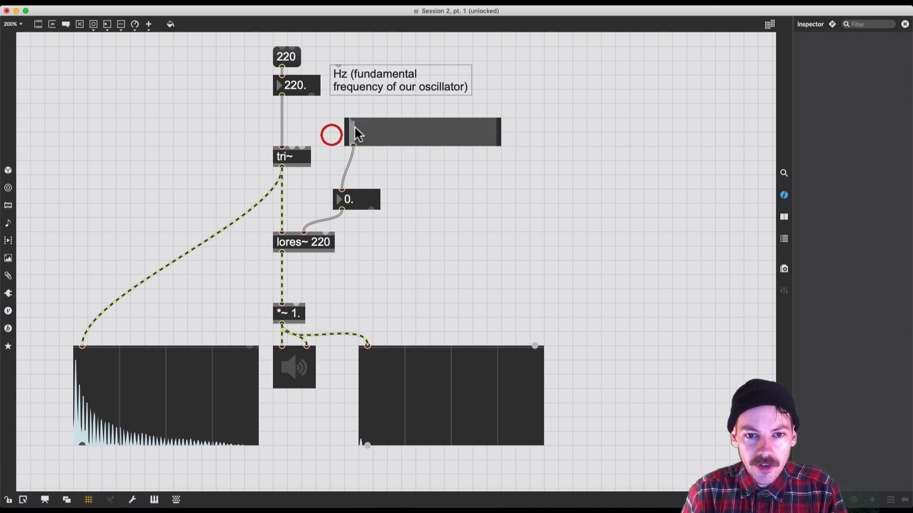
click(319, 241)
click(319, 241)
drag(312, 242, 317, 242)
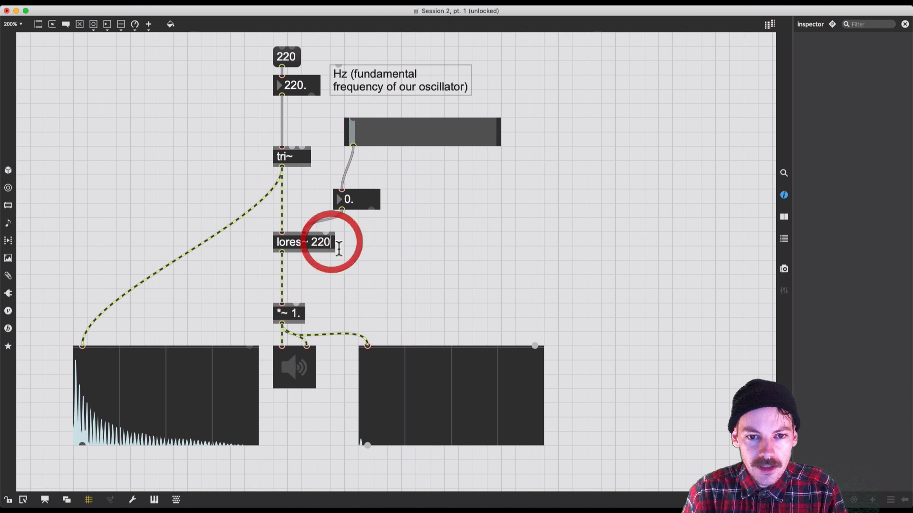
key(BackSpace)
key(BackSpace)
key(BackSpace)
key(BackSpace)
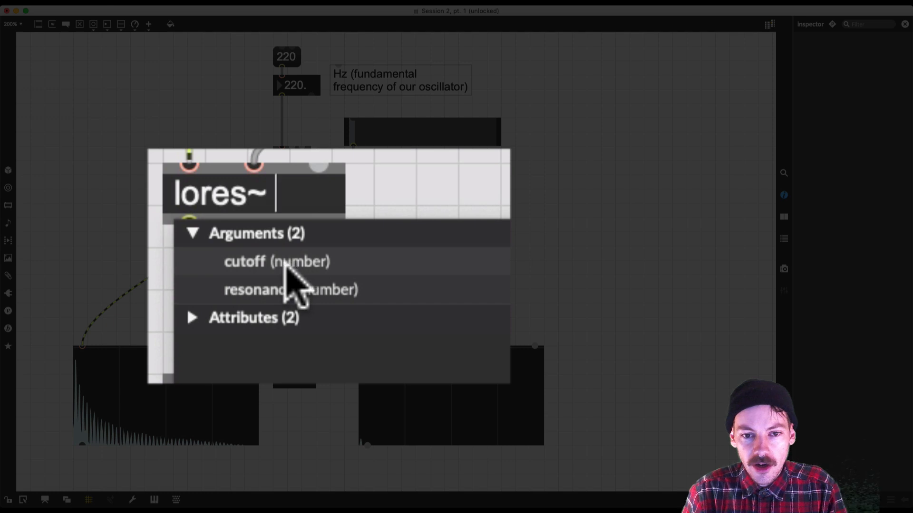
text(22)
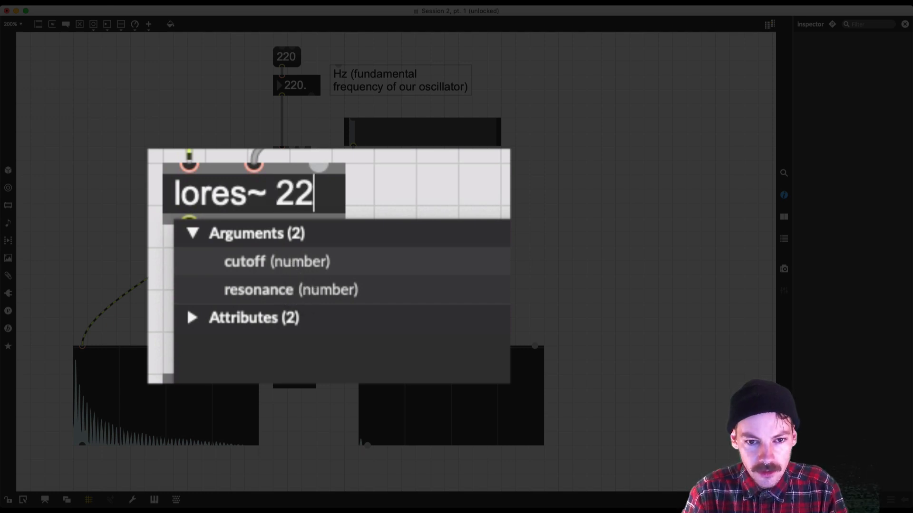
text(0)
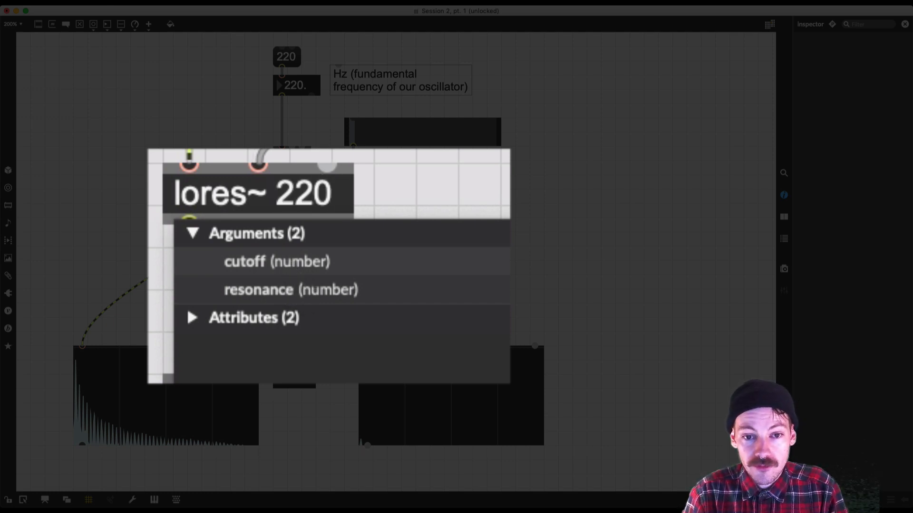
text( 0.2)
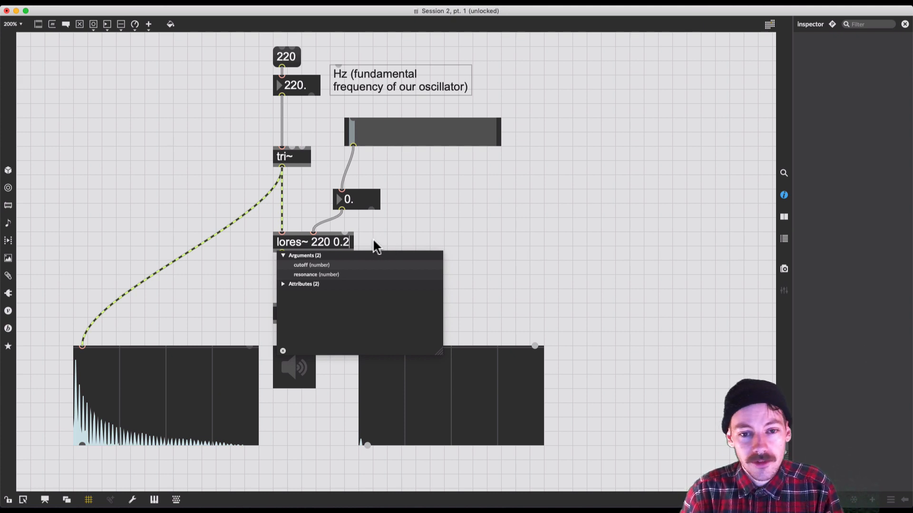
click(373, 241)
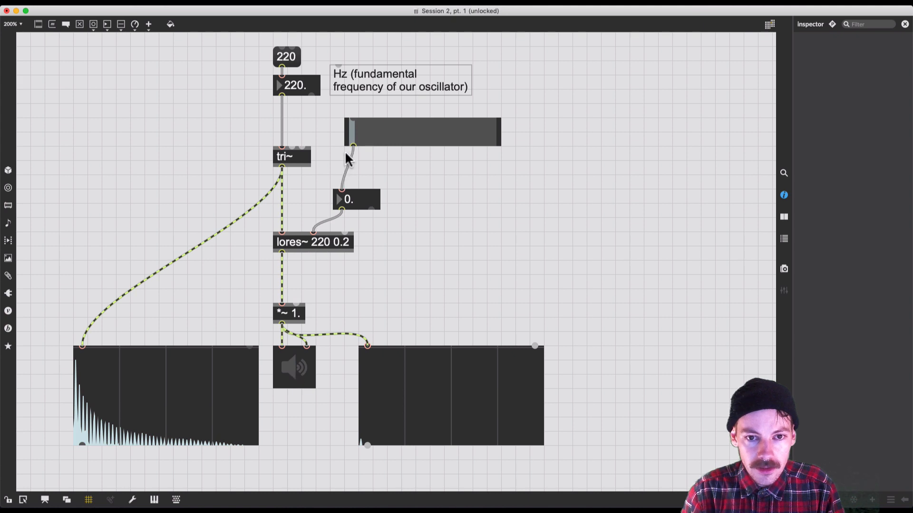
Turn the audio on and sweep the cutoff slider up to 4999.
click(354, 137)
click(294, 367)
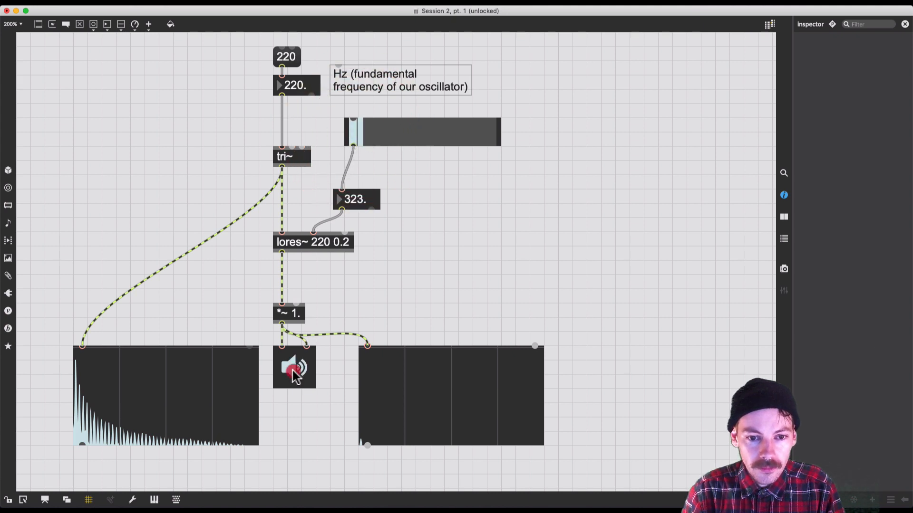
click(362, 132)
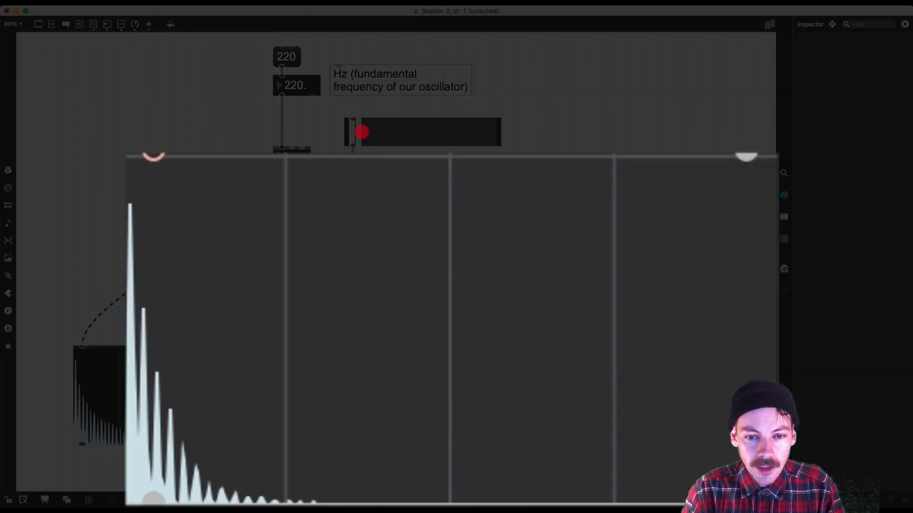
drag(362, 133, 497, 138)
click(269, 405)
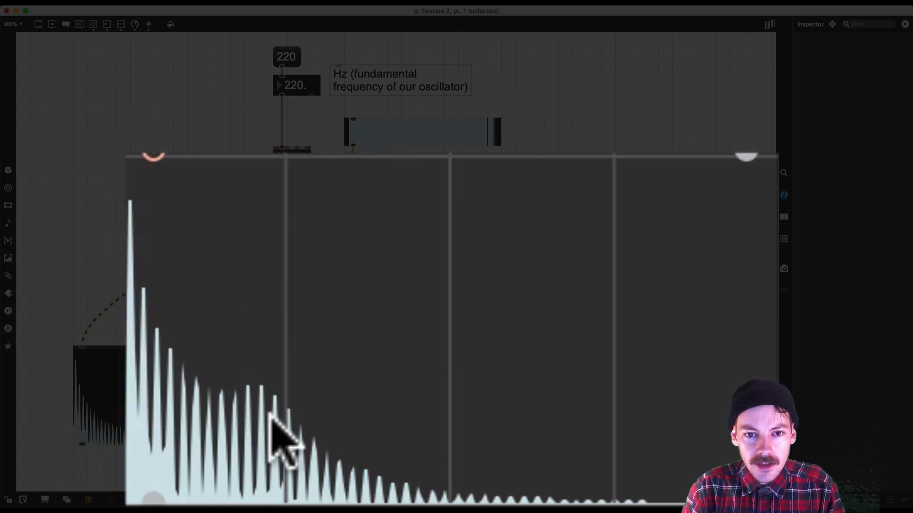
click(490, 136)
mouse_move(490, 136)
mouse_down()
mouse_move(404, 137)
mouse_move(503, 145)
mouse_move(497, 138)
mouse_up()
Add a floating-point number box beside the cutoff box, connect it to the lores~ resonance inlet, and raise its value to 0.89.
click(344, 233)
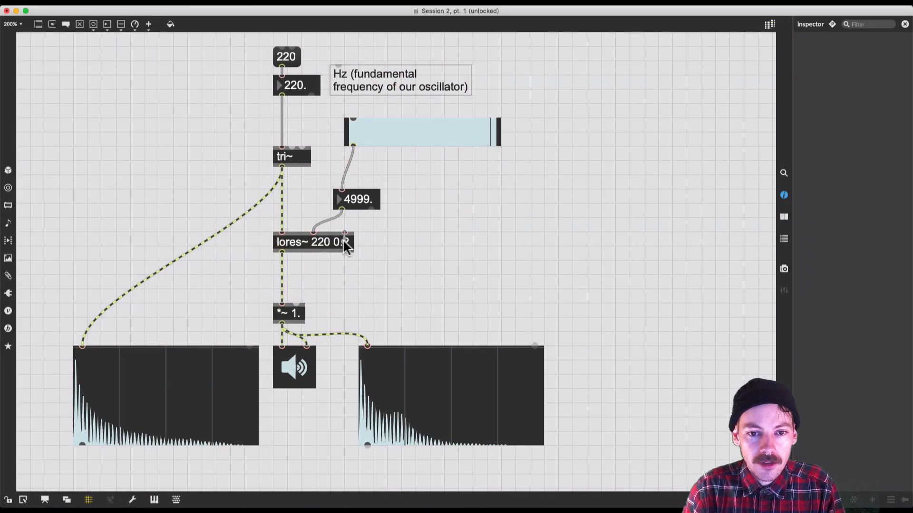
click(406, 218)
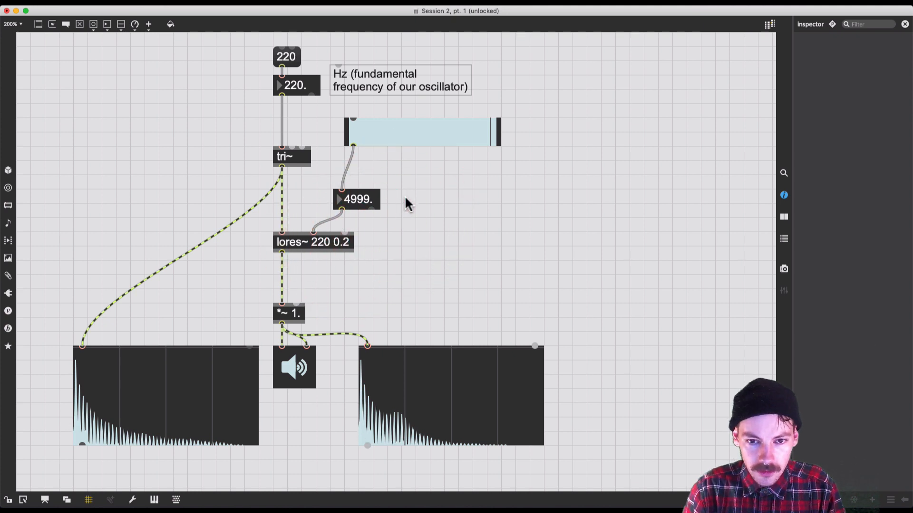
key(f)
mouse_move(410, 222)
mouse_down()
mouse_move(348, 233)
mouse_move(421, 210)
mouse_move(417, 200)
mouse_up()
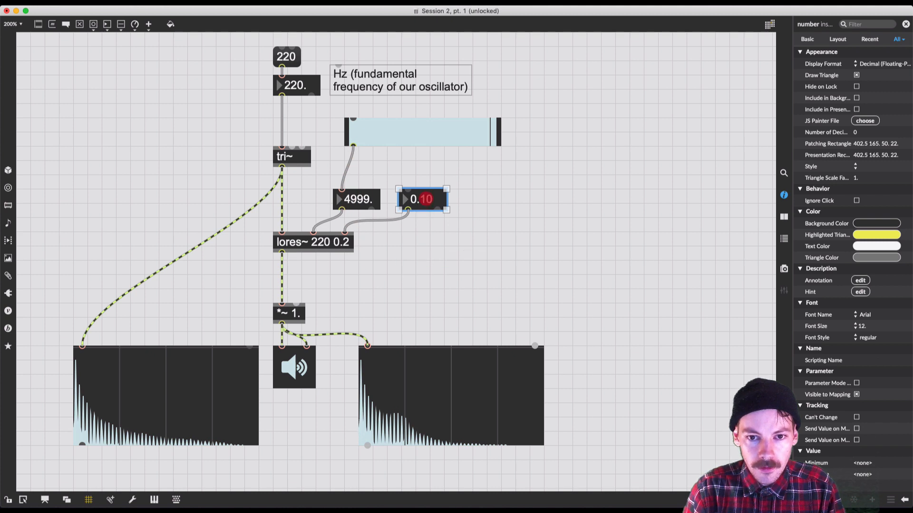
drag(426, 199, 419, 158)
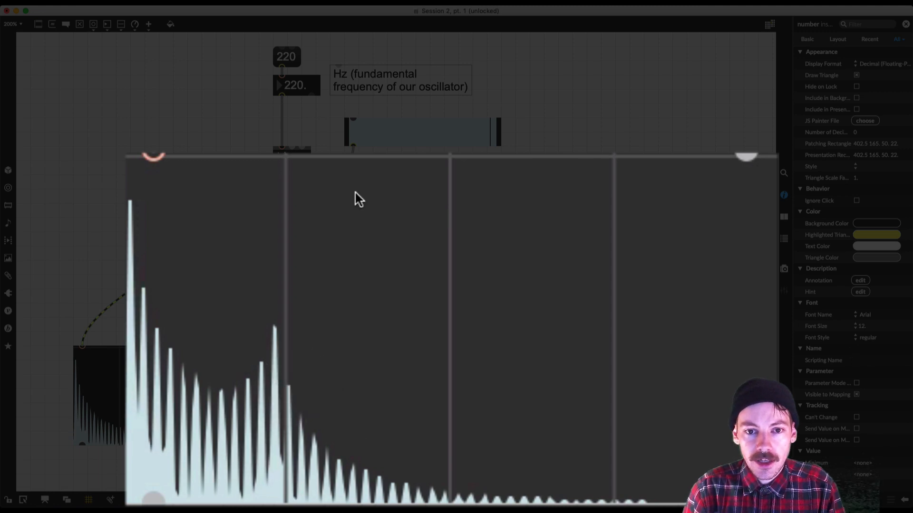
Set the cutoff slider's Range attribute to 9000.
click(389, 135)
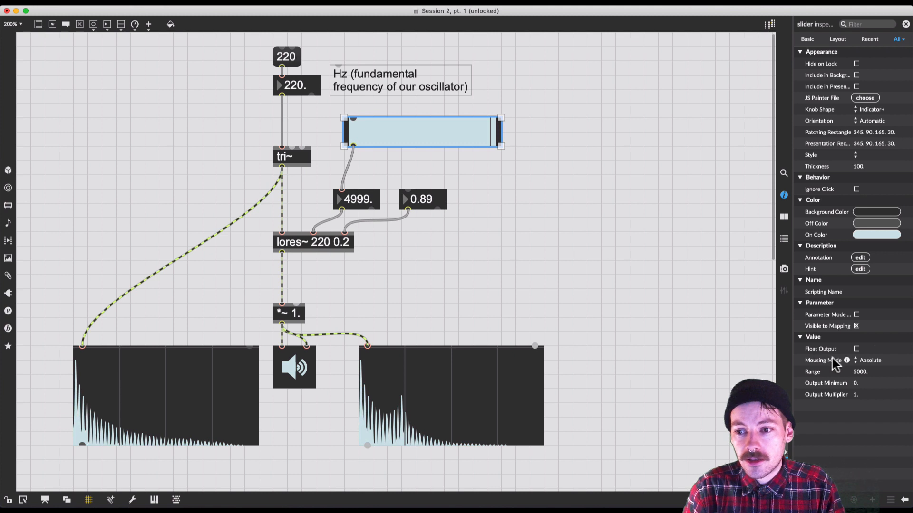
click(857, 372)
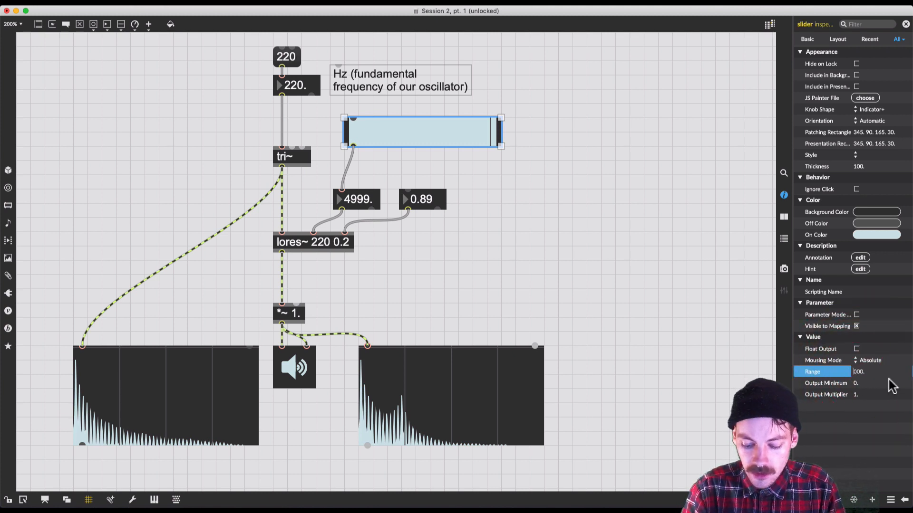
text(9)
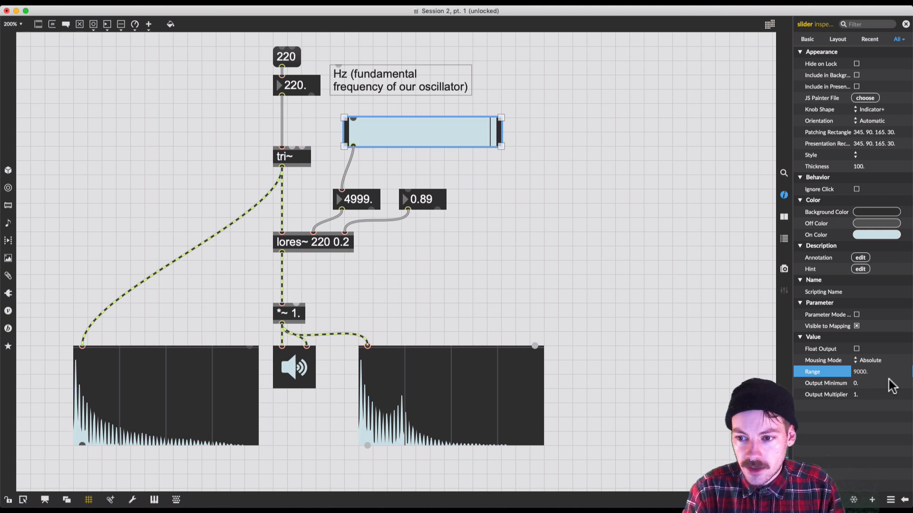
key(Return)
click(613, 199)
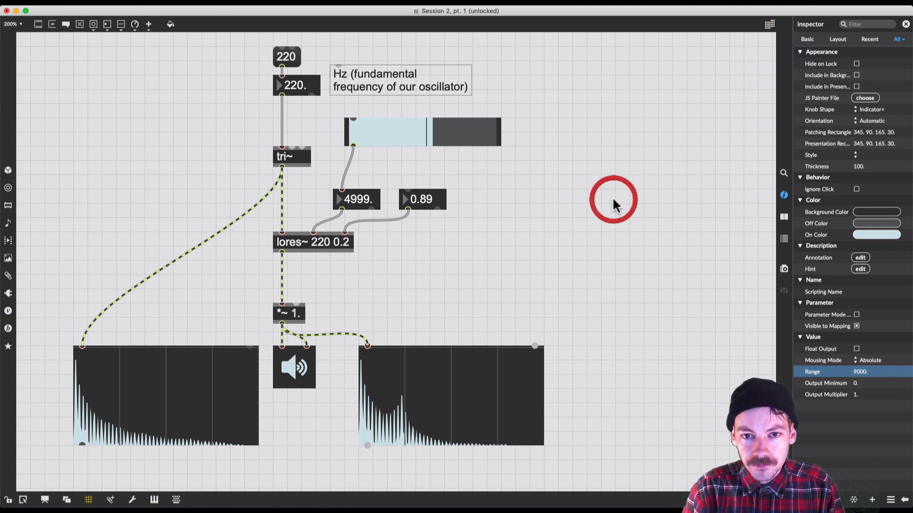
Sweep the slider to hear the filter, leave the cutoff at 638, and set the resonance number box to 0.7.
drag(429, 133, 464, 139)
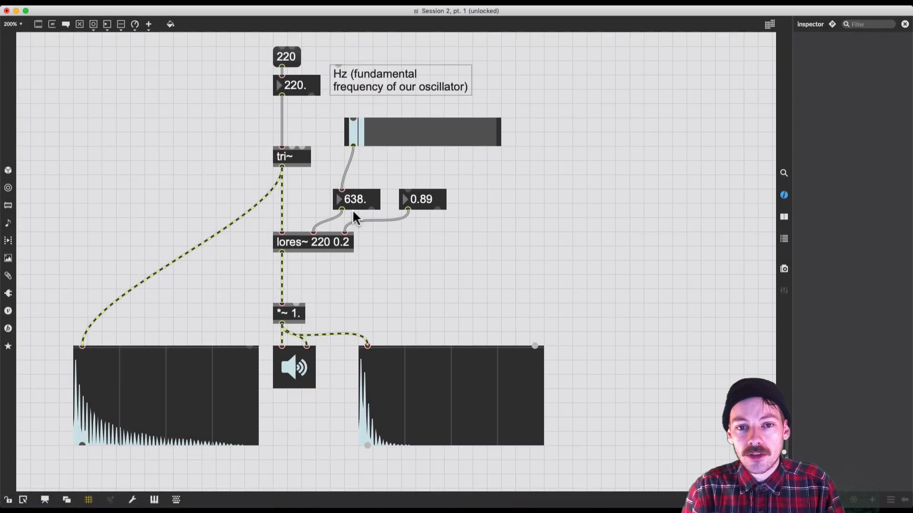
click(352, 209)
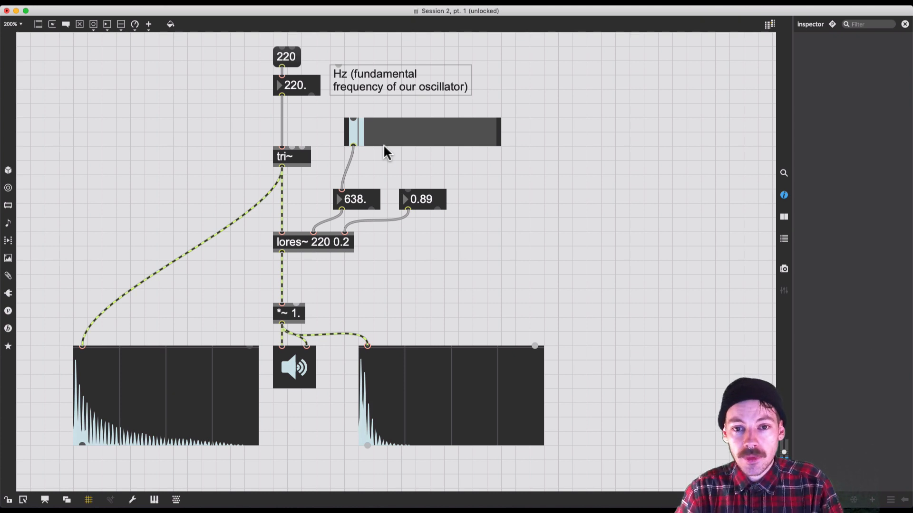
click(426, 201)
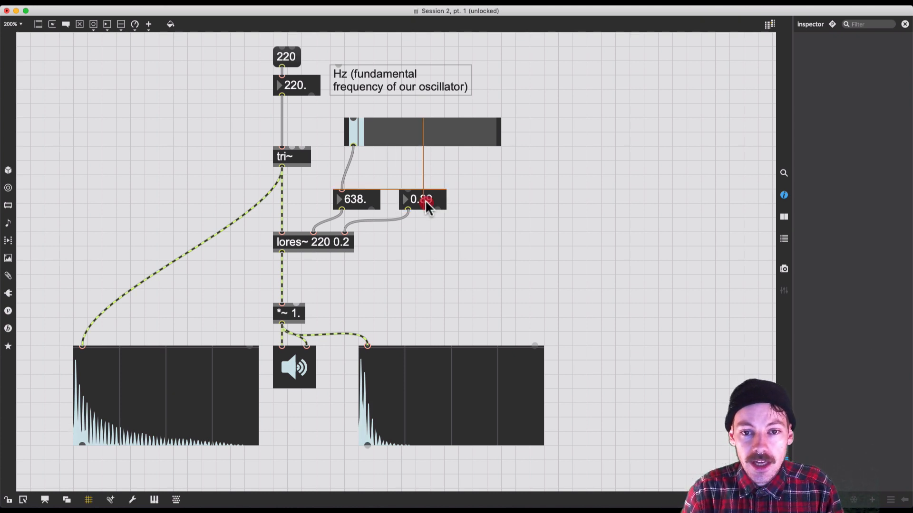
drag(426, 202, 427, 204)
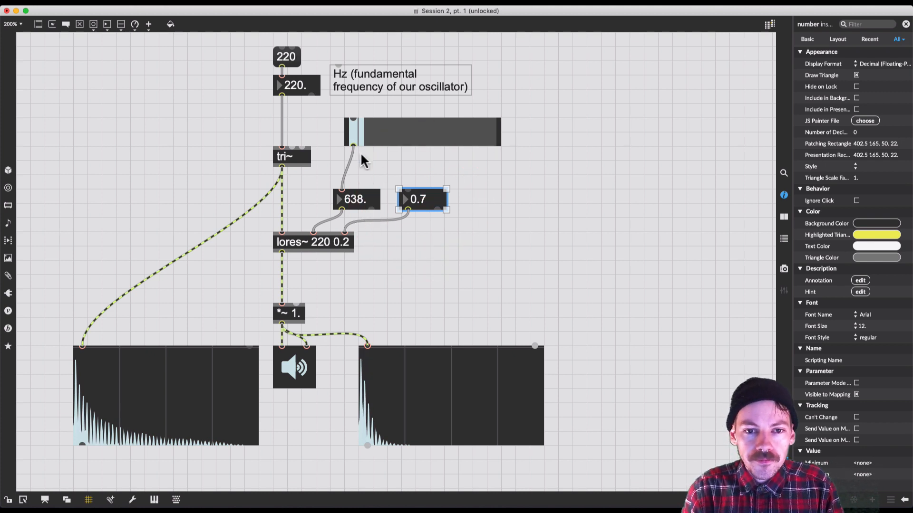
Lower the cutoff slider to 77 and turn the audio off.
click(289, 61)
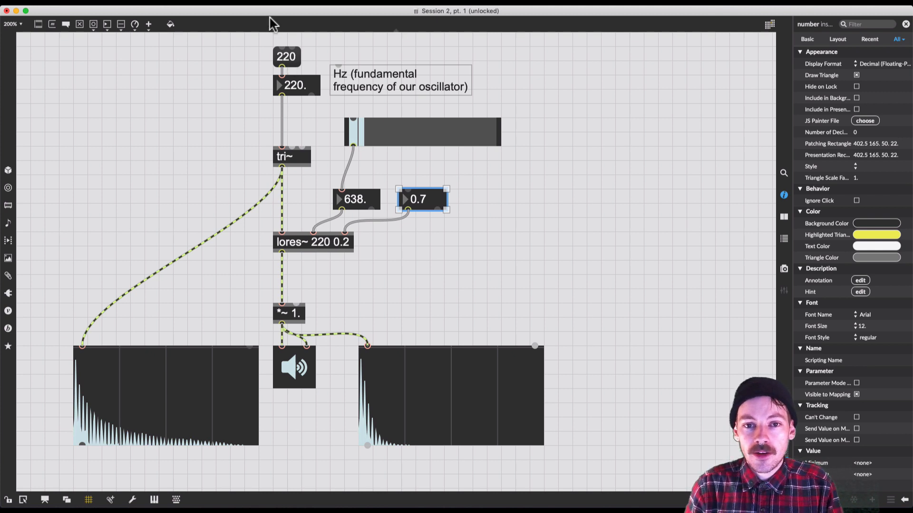
right_click(328, 109)
click(453, 169)
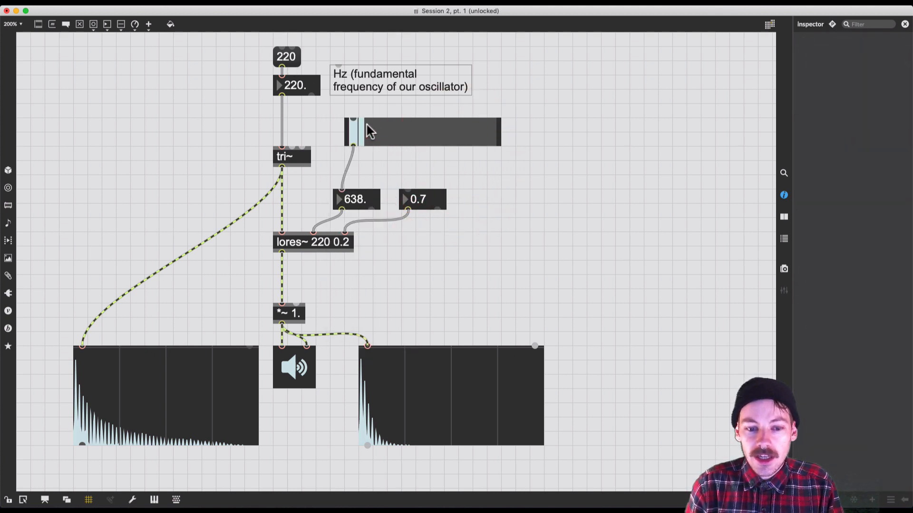
mouse_move(361, 128)
mouse_down()
mouse_move(410, 137)
mouse_move(366, 137)
mouse_move(430, 136)
mouse_move(360, 138)
mouse_move(401, 140)
mouse_move(368, 138)
mouse_up()
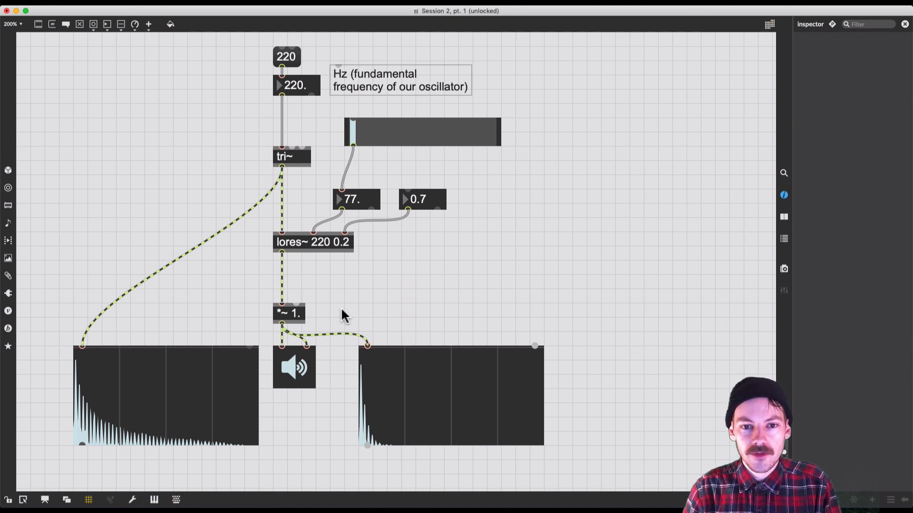
click(295, 375)
click(365, 275)
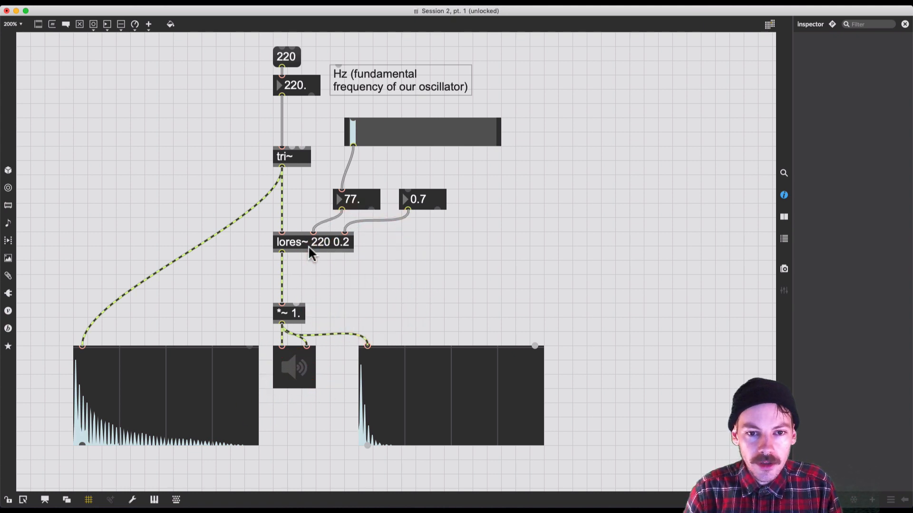
Duplicate the lores~ object together with its slider and two number boxes into the empty area beside the original.
drag(424, 270, 350, 148)
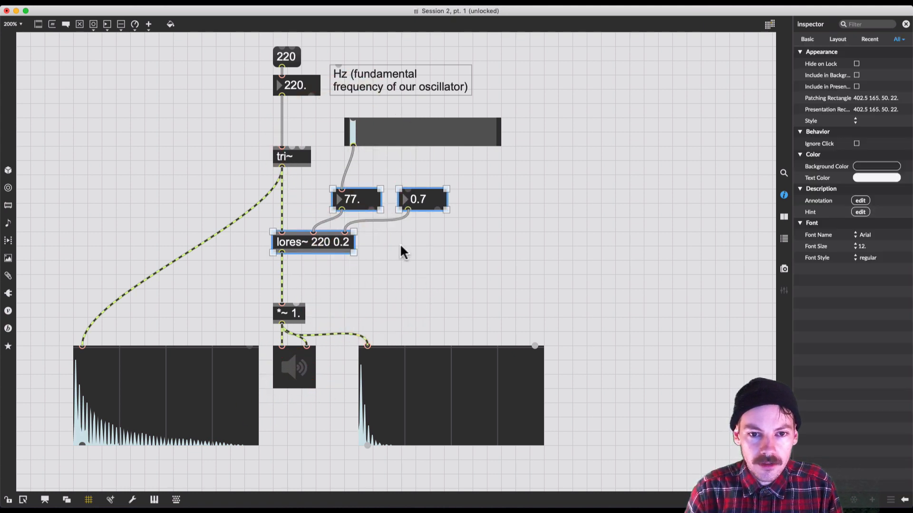
drag(399, 262, 326, 138)
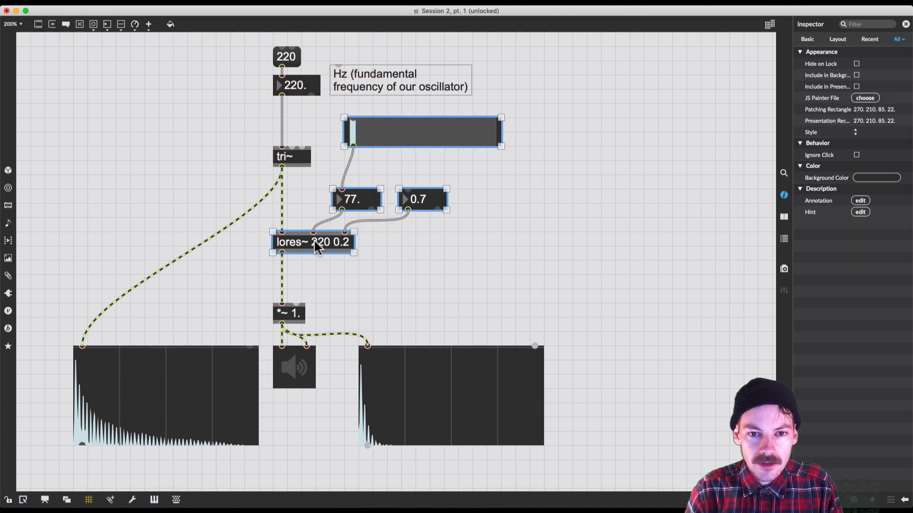
drag(314, 239, 514, 268)
Replace the original lores~ 220 0.2 object with reson~ without arguments, and delete the cords coming from its two number boxes.
click(329, 244)
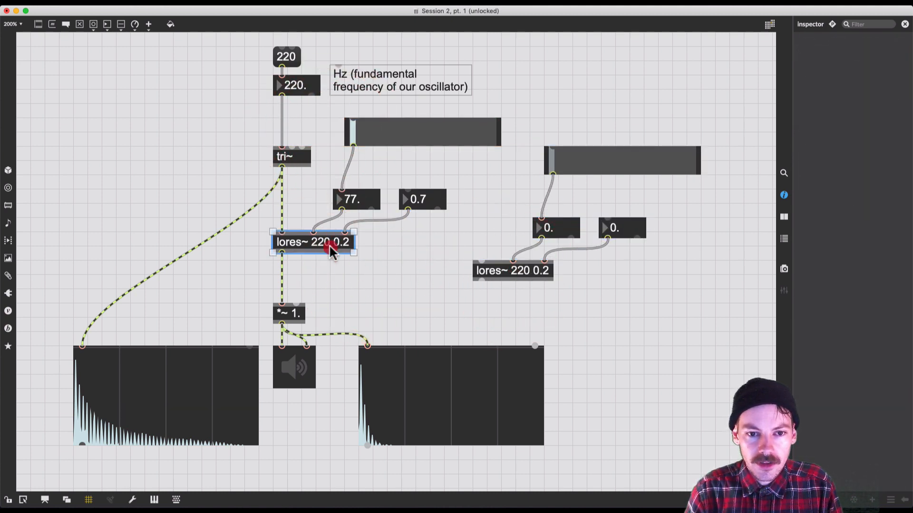
click(288, 243)
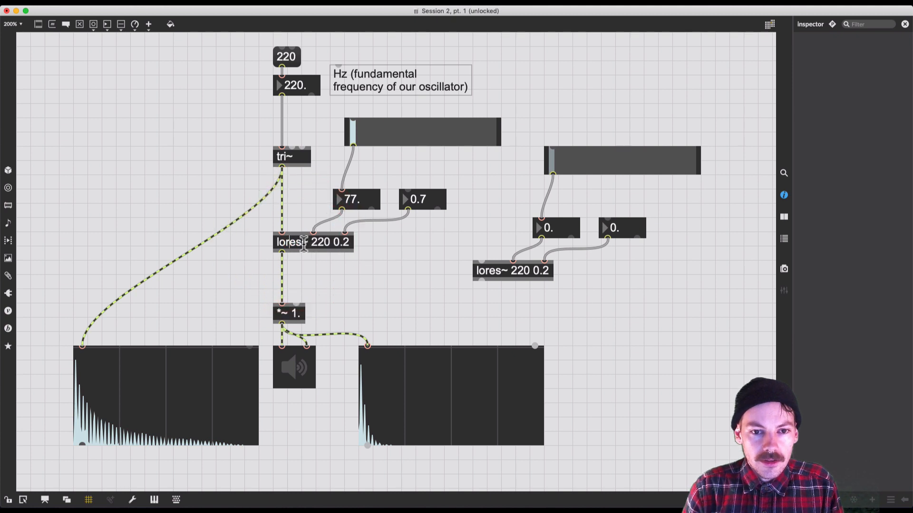
drag(303, 243, 276, 240)
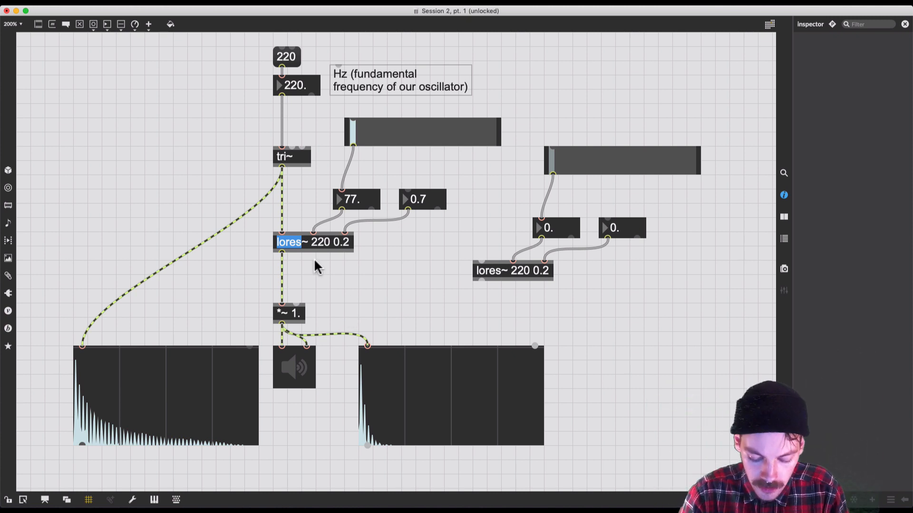
text(reso)
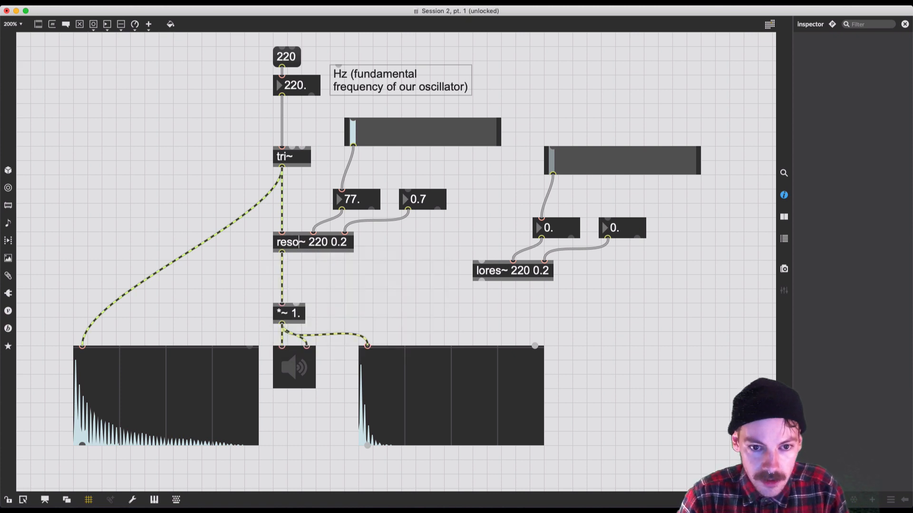
text(n)
drag(314, 242, 371, 245)
key(BackSpace)
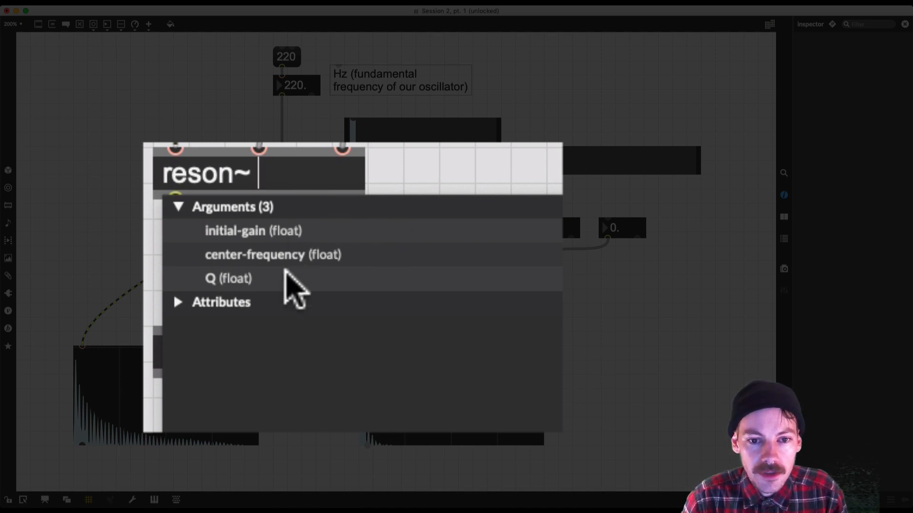
click(334, 238)
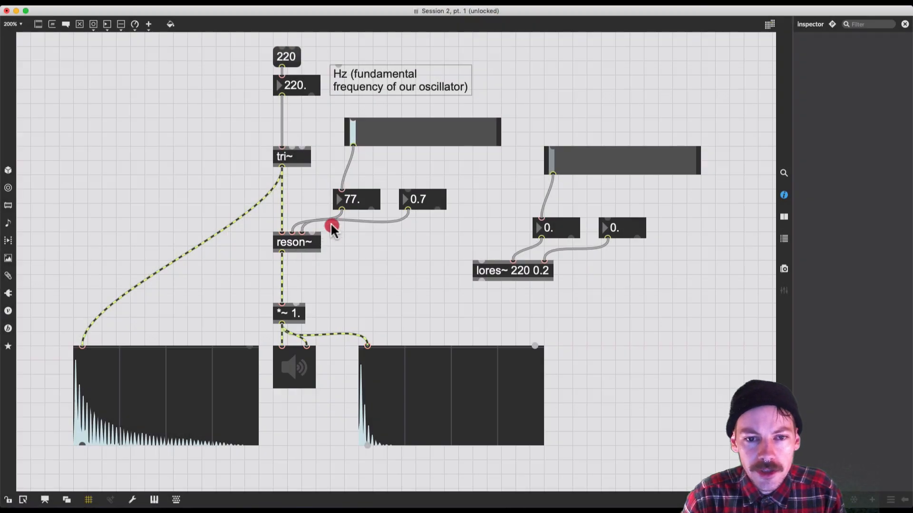
click(307, 217)
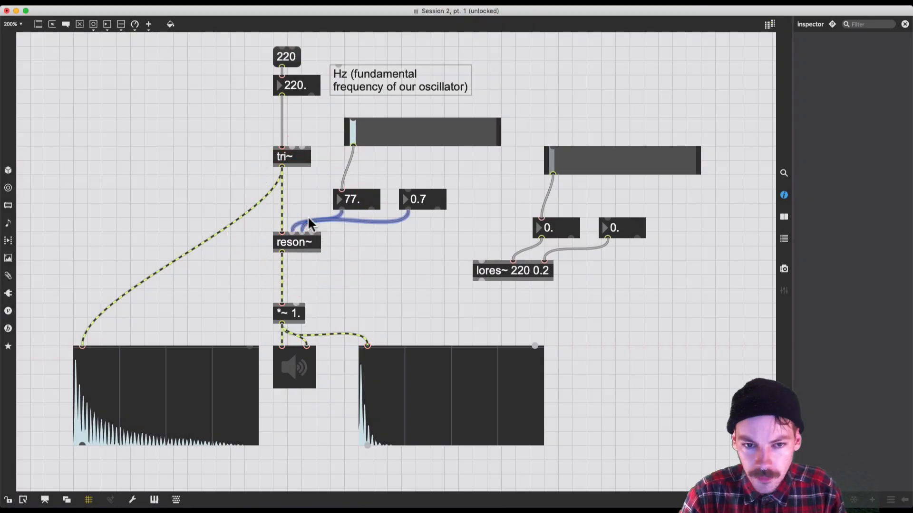
key(BackSpace)
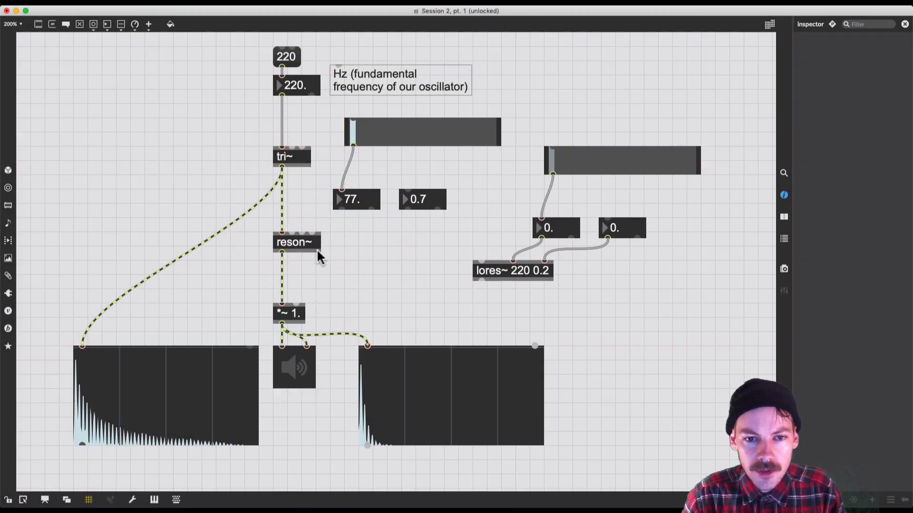
Open the help file for reson~, examine its arguments and inlets, and close it.
click(297, 249)
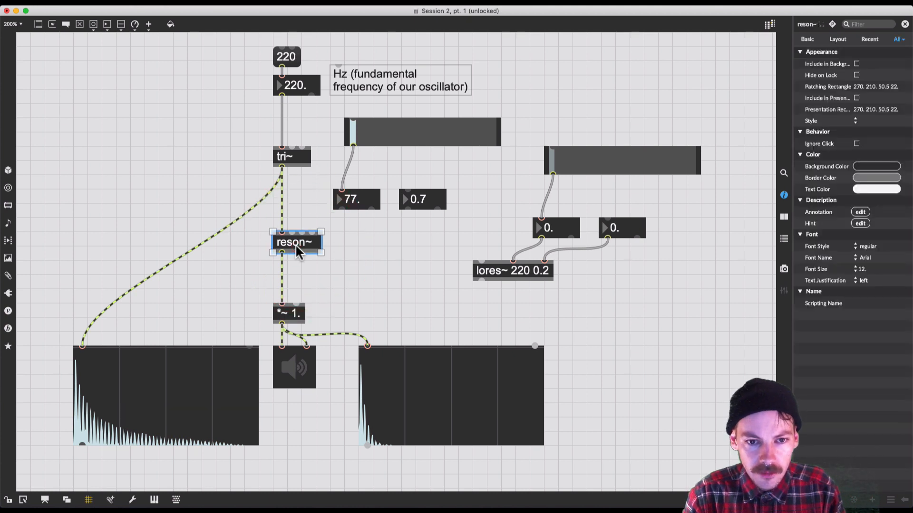
key(super+Tab)
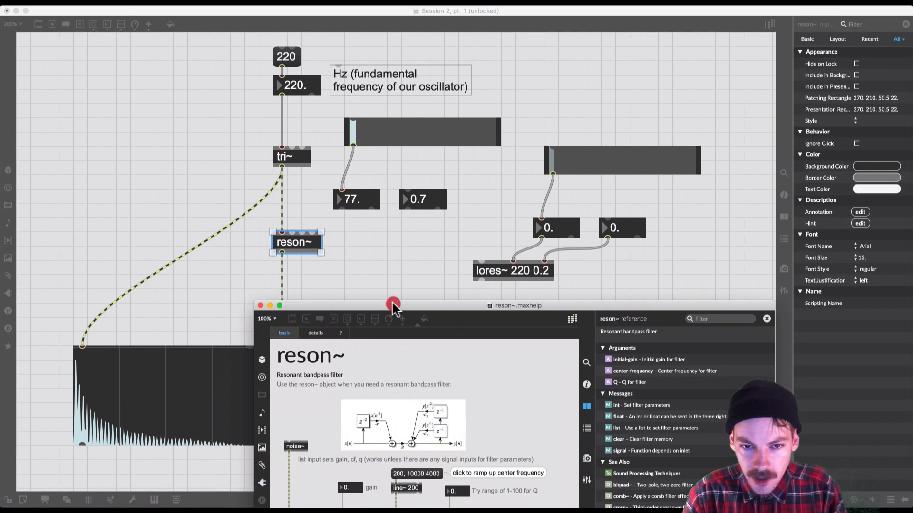
drag(393, 306, 333, 101)
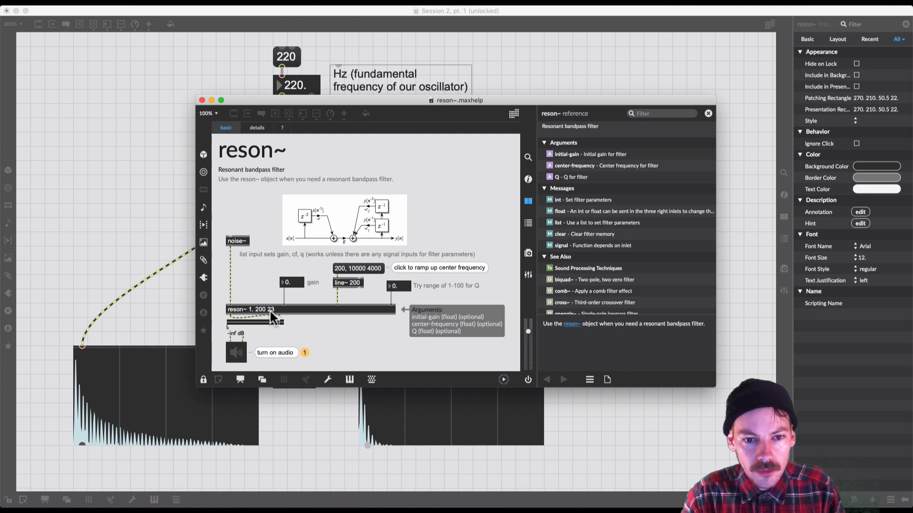
click(201, 99)
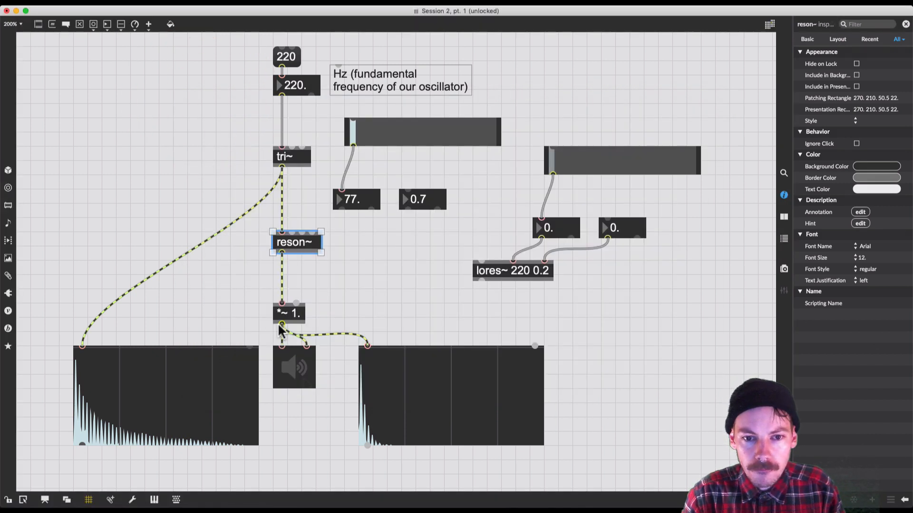
Give reson~ the arguments 1. 220. 0.2, and connect the cutoff and resonance number boxes to its center-frequency and Q inlets.
click(306, 410)
double_click(312, 247)
click(312, 248)
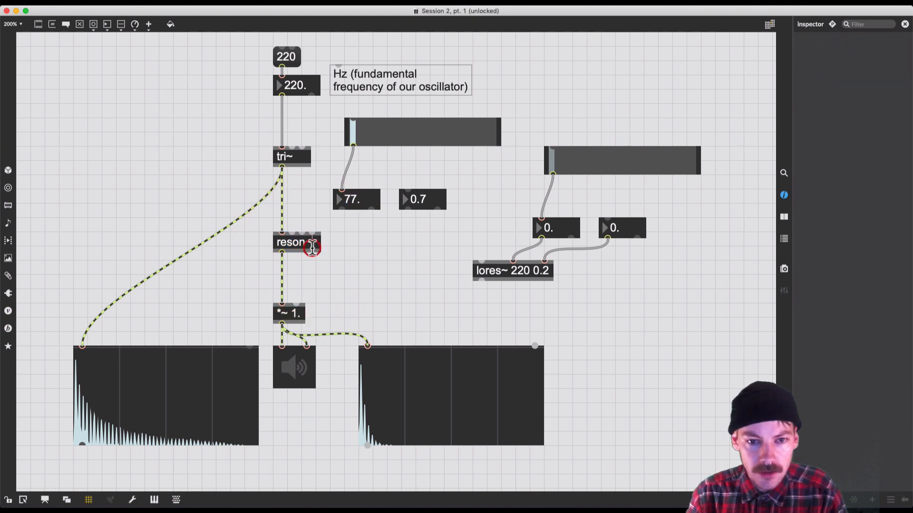
text(1. 220)
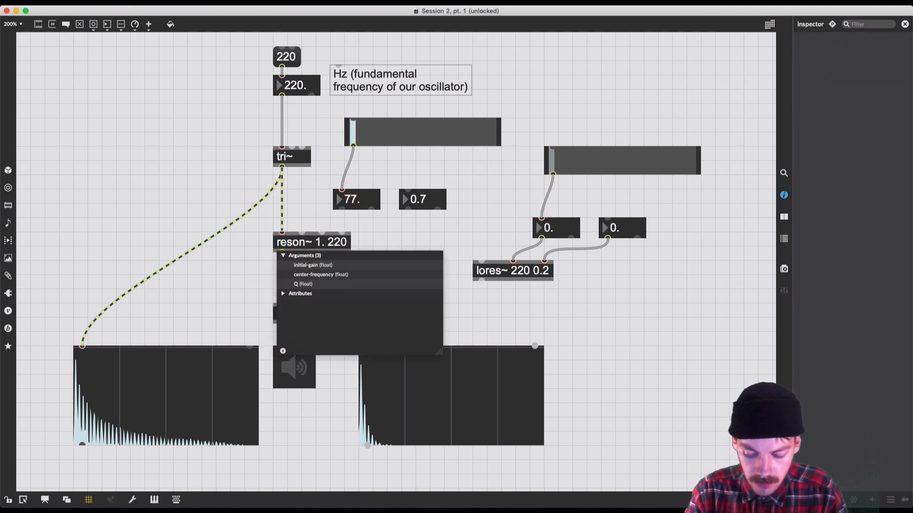
text(. 0.2)
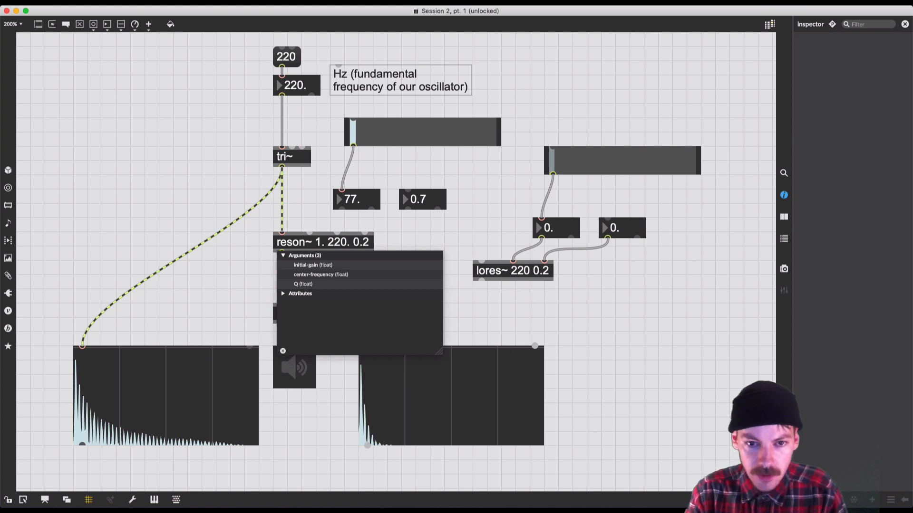
key(Return)
drag(341, 209, 337, 234)
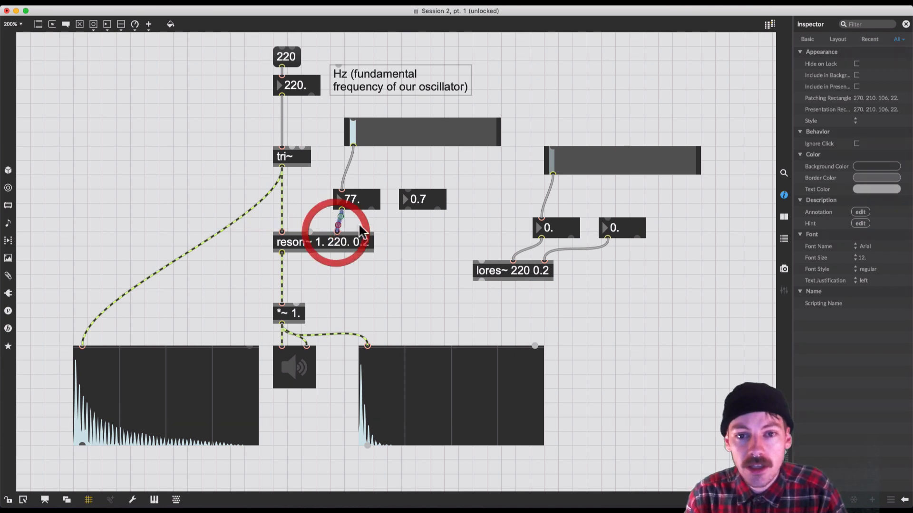
drag(407, 210, 365, 233)
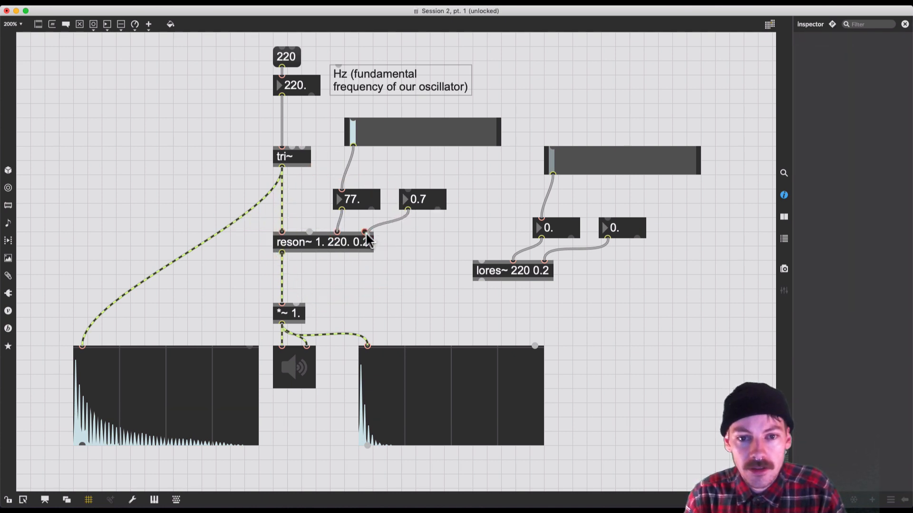
click(391, 245)
double_click(391, 245)
click(353, 292)
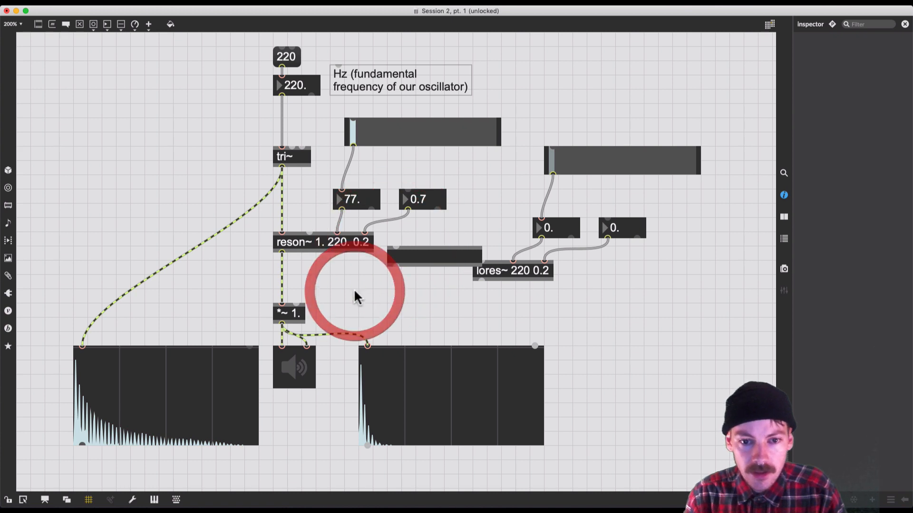
click(422, 255)
key(BackSpace)
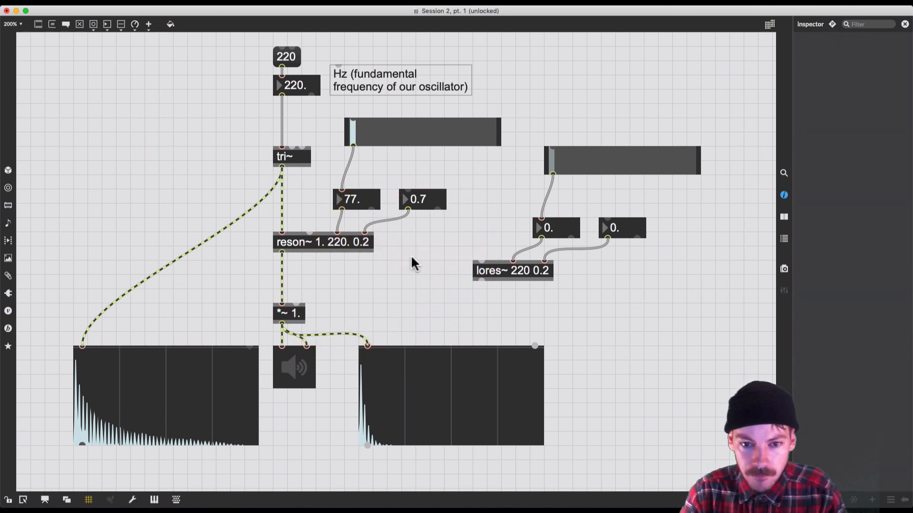
Turn the audio on, sweep the center-frequency slider to 5284, and raise the Q number box to 5.9.
super+click(301, 362)
mouse_move(353, 134)
mouse_down()
mouse_move(428, 139)
mouse_move(372, 142)
mouse_move(450, 152)
mouse_move(435, 166)
mouse_up()
drag(425, 202, 423, 195)
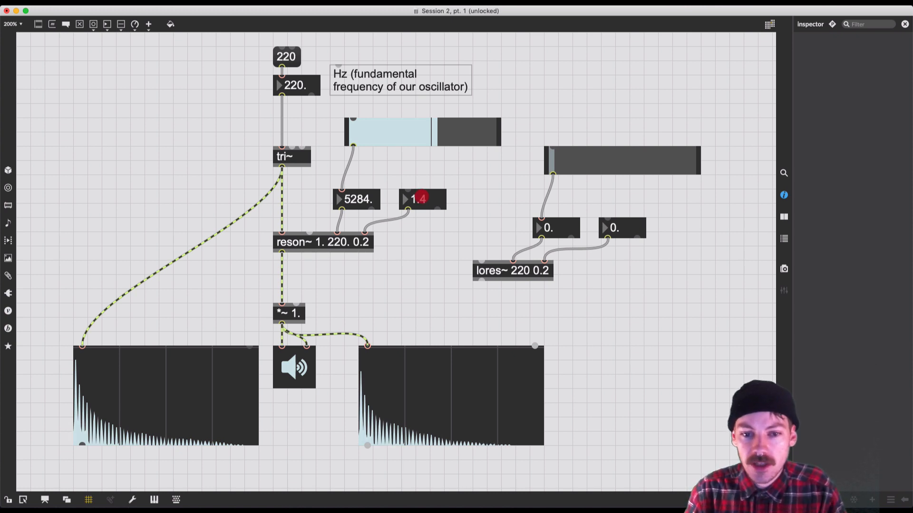
drag(422, 196, 421, 195)
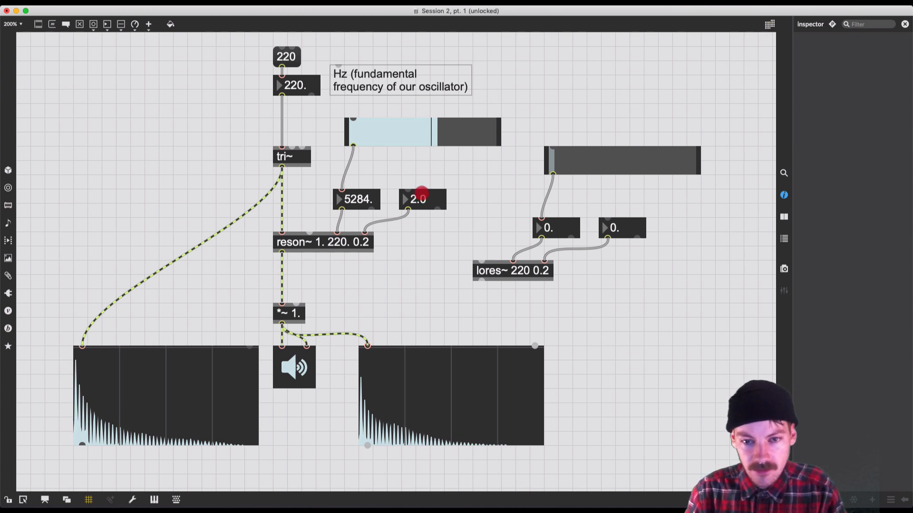
drag(422, 191, 421, 195)
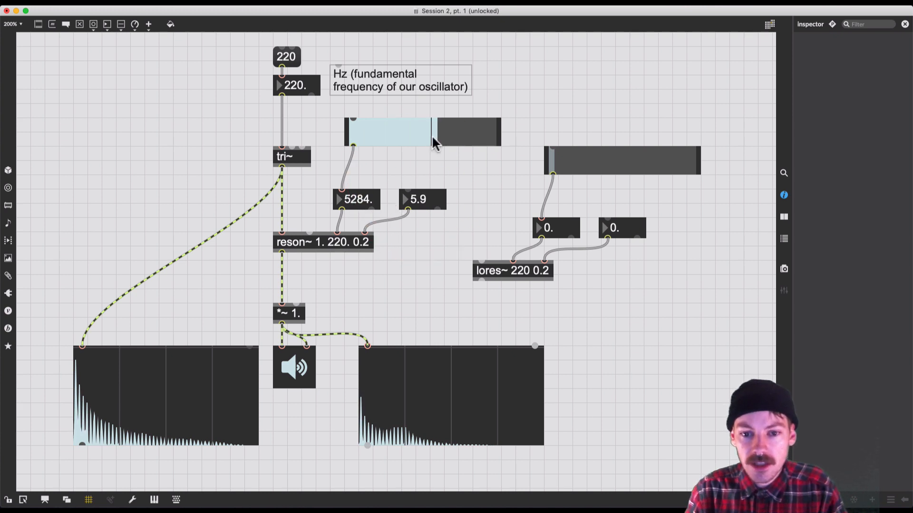
Raise the Q number box well above 5.9 and sweep the center-frequency slider down to 1543.
mouse_move(433, 135)
mouse_down()
mouse_move(469, 140)
mouse_move(407, 140)
mouse_move(439, 139)
mouse_up()
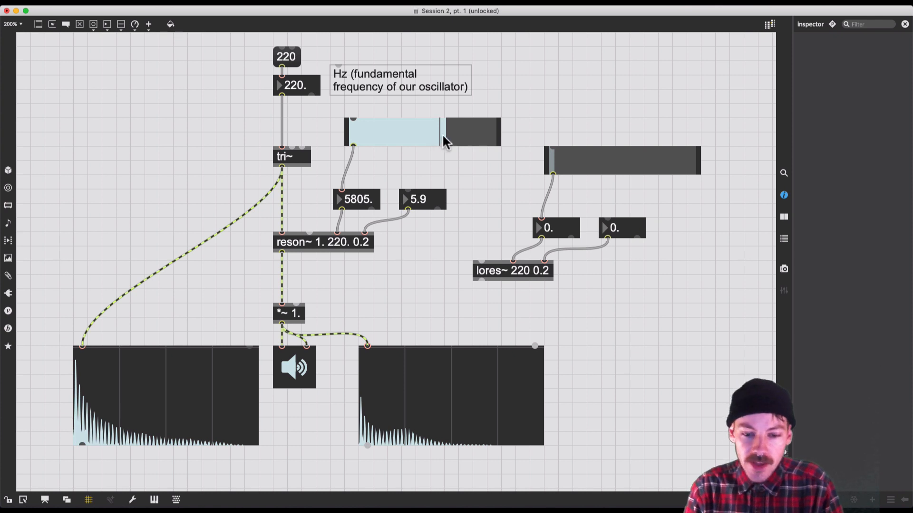
mouse_move(443, 140)
mouse_down()
mouse_move(466, 141)
mouse_move(369, 138)
mouse_move(437, 137)
mouse_up()
drag(417, 199, 404, 107)
mouse_move(439, 141)
mouse_down()
mouse_move(400, 143)
mouse_move(408, 138)
mouse_up()
click(379, 138)
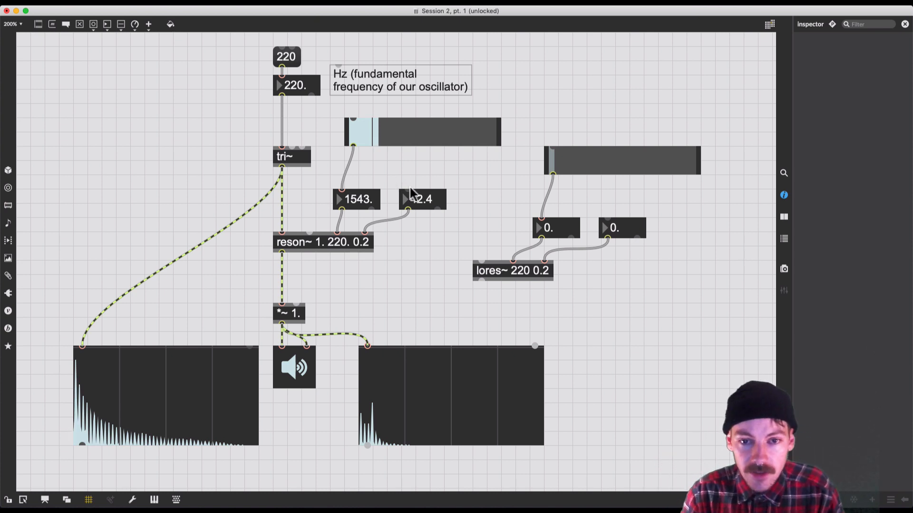
Adjust the Q number box further and sweep the center-frequency slider in small moves to isolate single harmonics in the filtered spectrum.
click(419, 200)
drag(418, 200, 410, 171)
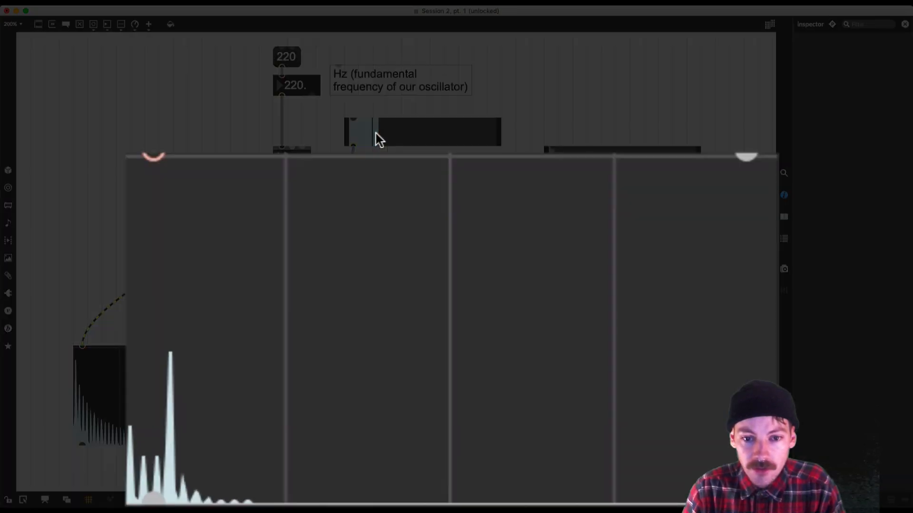
click(376, 134)
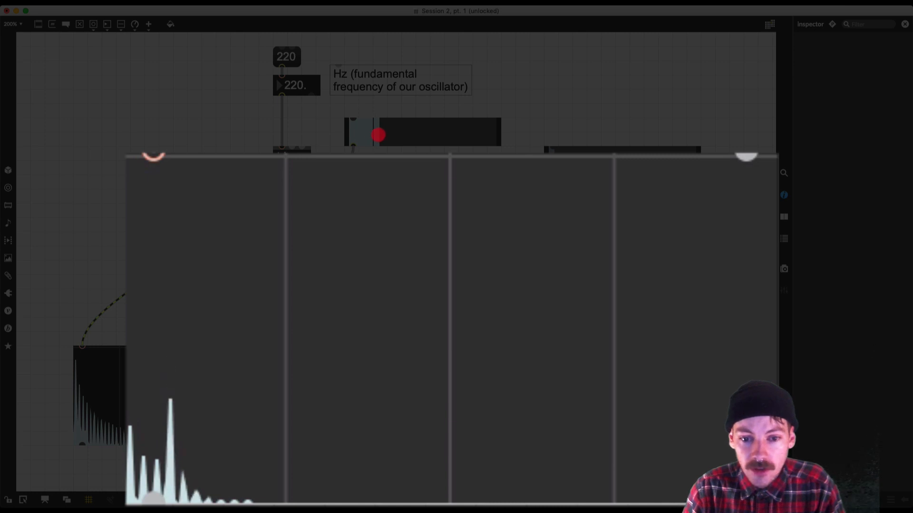
mouse_move(378, 135)
mouse_down()
mouse_move(406, 135)
mouse_move(371, 136)
mouse_up()
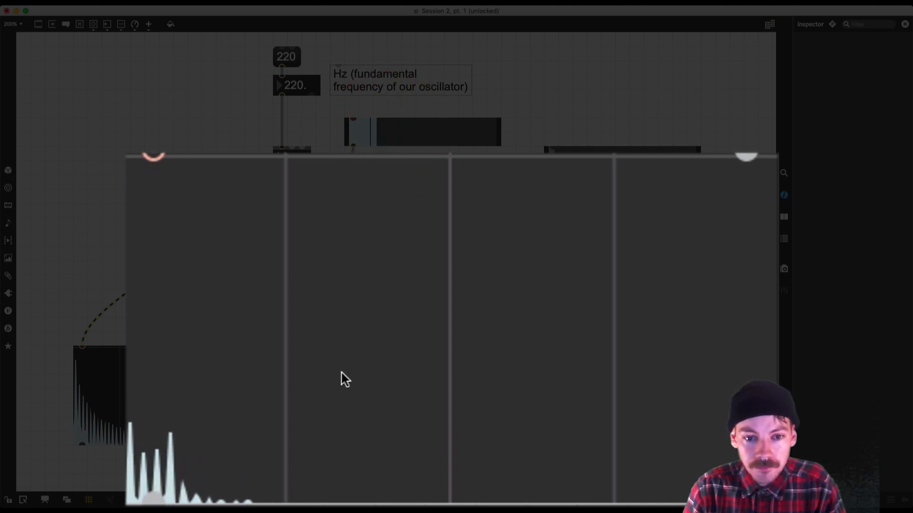
mouse_move(374, 135)
mouse_down()
mouse_move(446, 148)
mouse_move(383, 143)
mouse_up()
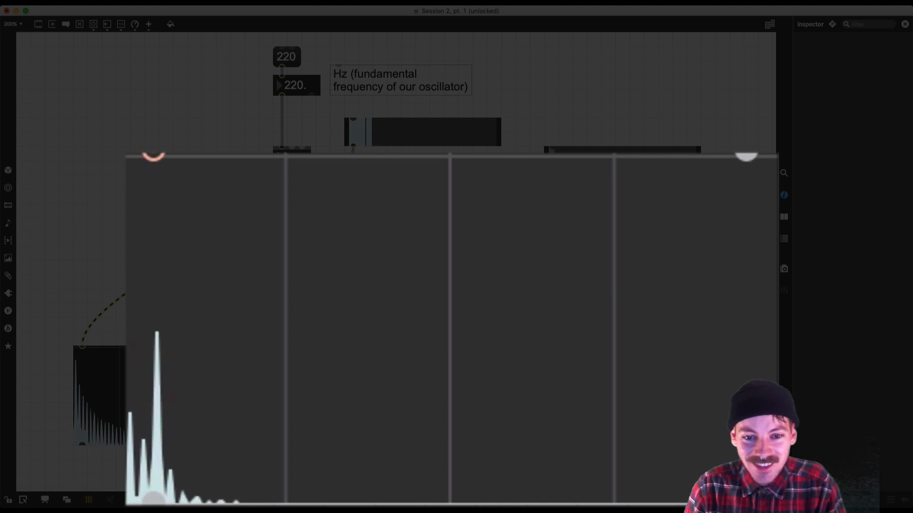
click(383, 134)
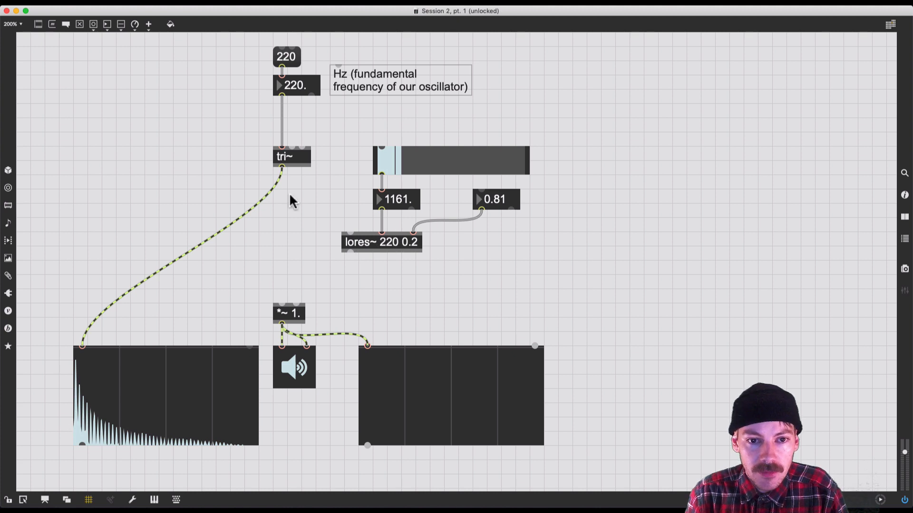
Add a -~ signal subtraction object above the *~ 1. object and connect its output to that object's signal inlet.
text(n)
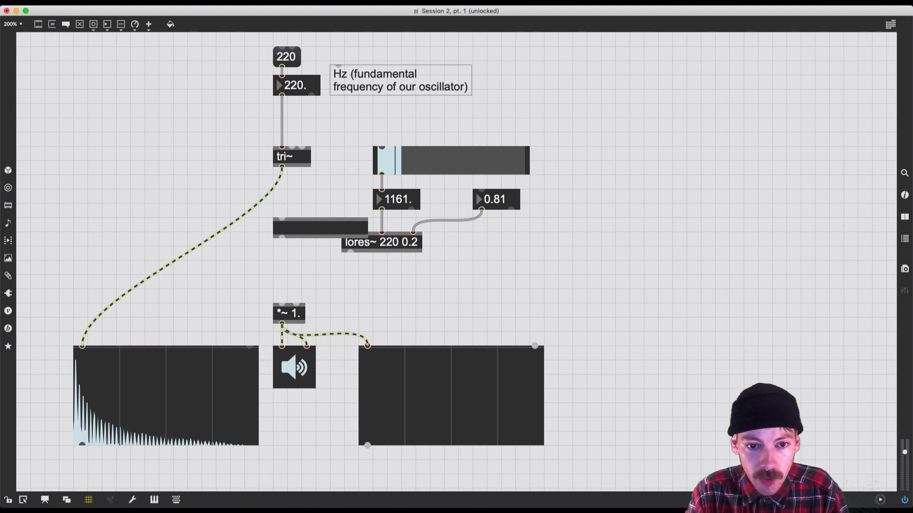
text(-)
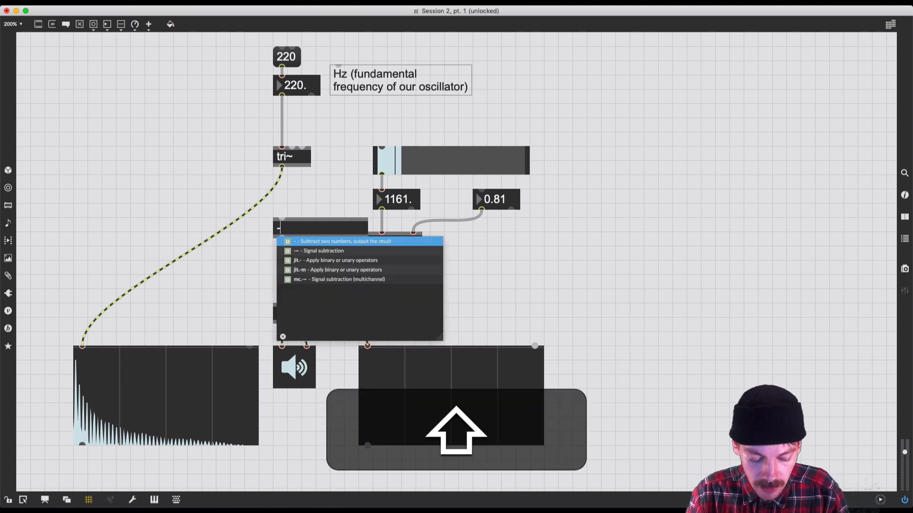
text(~)
click(245, 255)
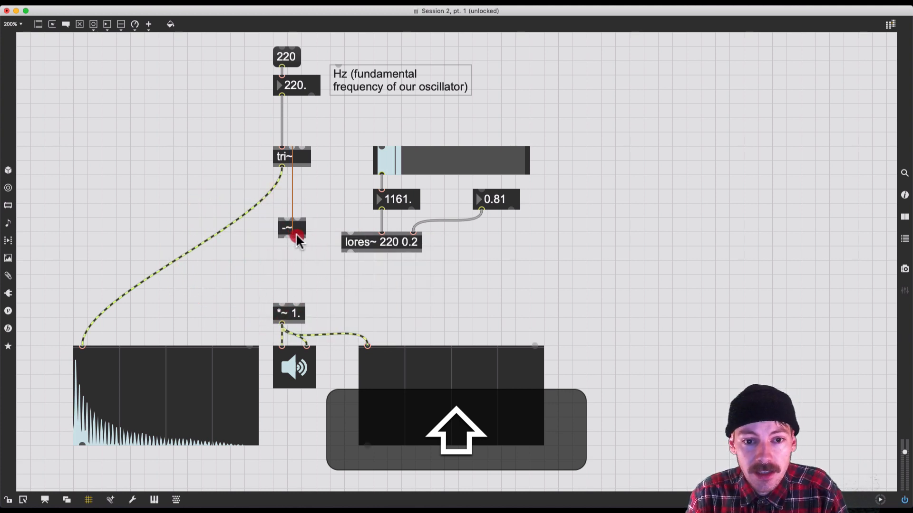
drag(296, 233, 282, 305)
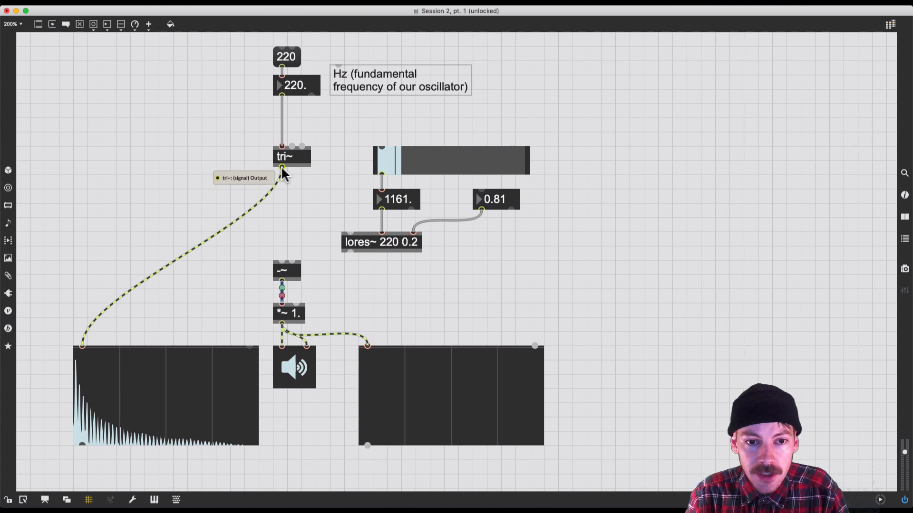
Connect tri~ to the second inlet of -~, lores~ to its first inlet, and tri~ to the signal inlet of lores~.
drag(282, 167, 295, 262)
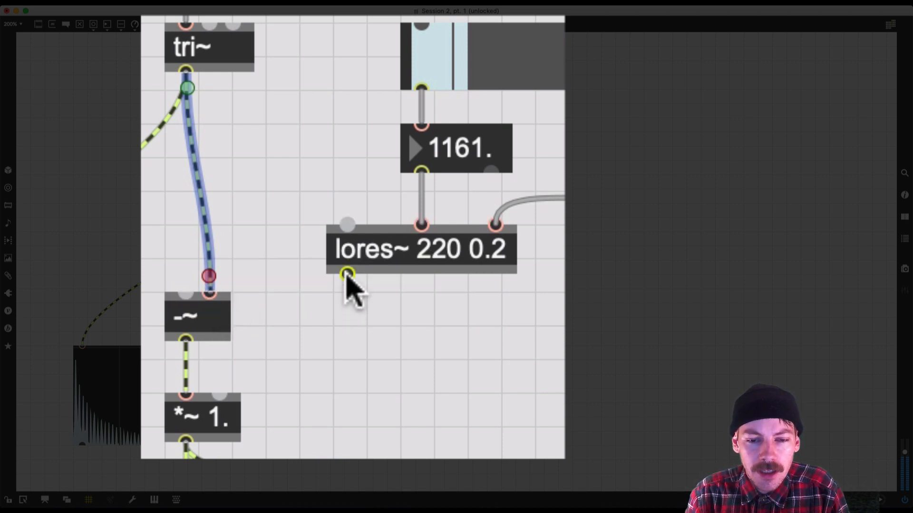
drag(347, 275, 186, 293)
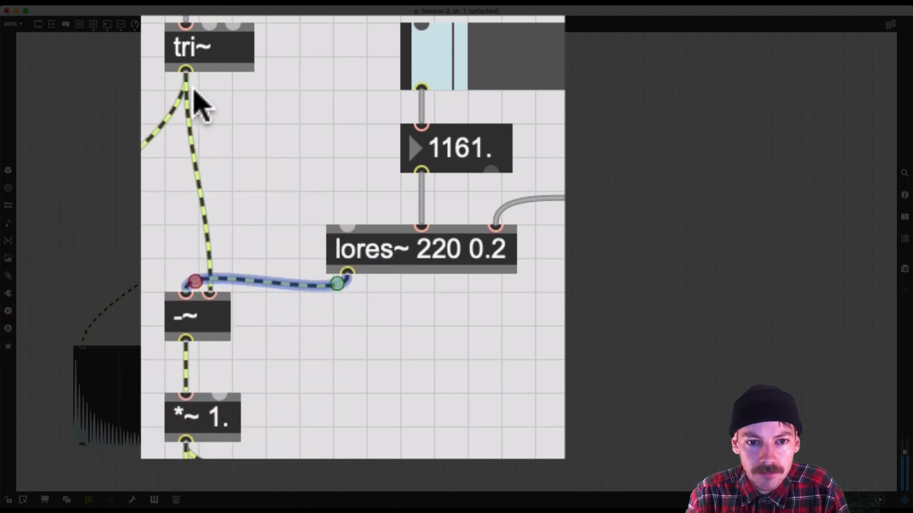
drag(187, 72, 348, 228)
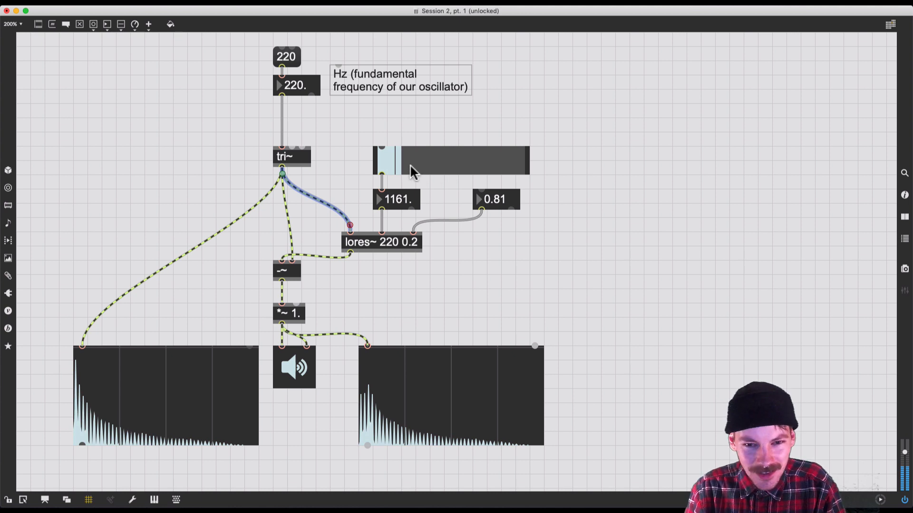
Sweep the cutoff slider up to 3541 and back down to 173, and turn the audio off.
drag(410, 164, 440, 167)
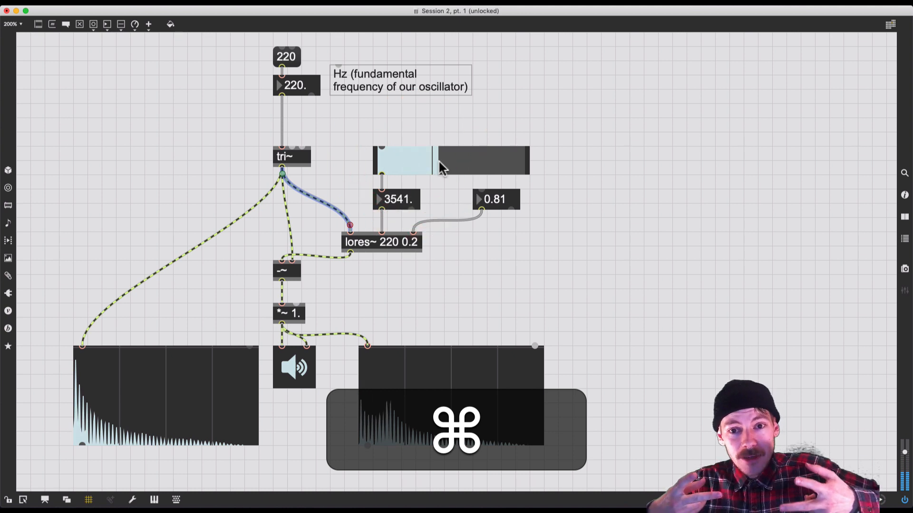
click(443, 162)
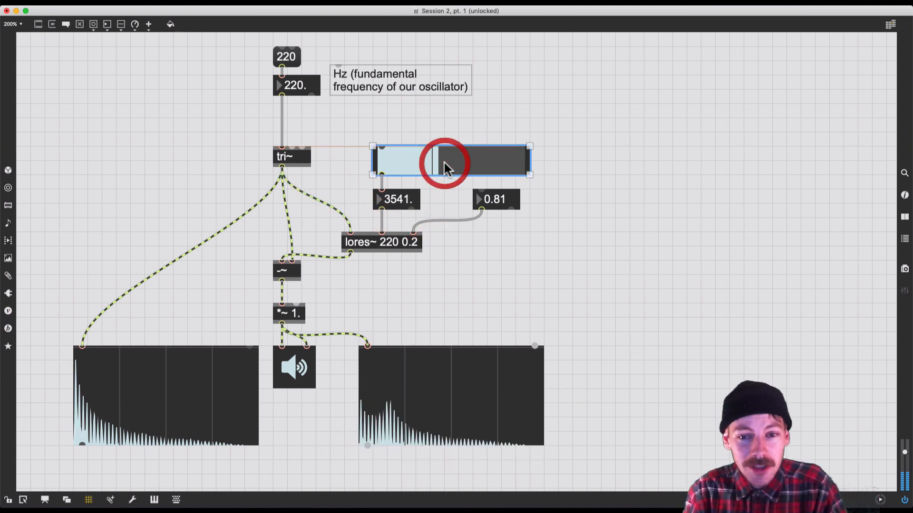
drag(435, 162, 387, 163)
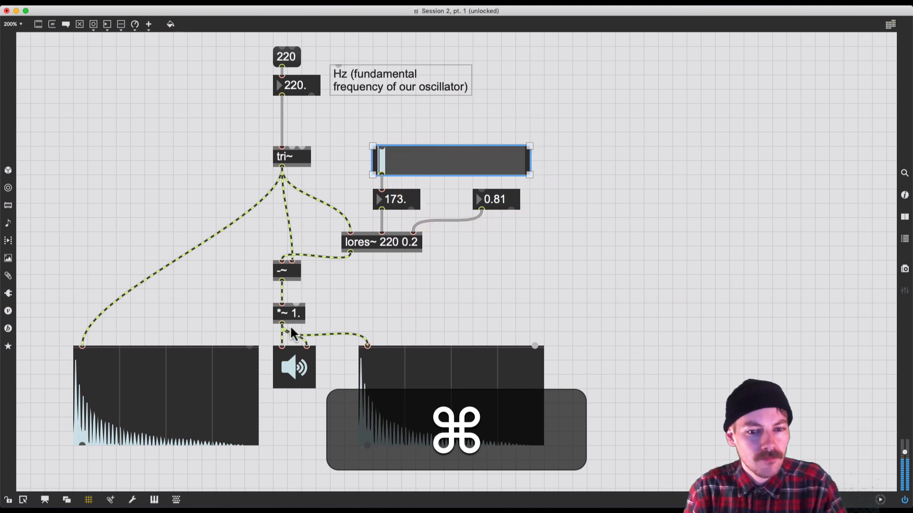
super+click(295, 362)
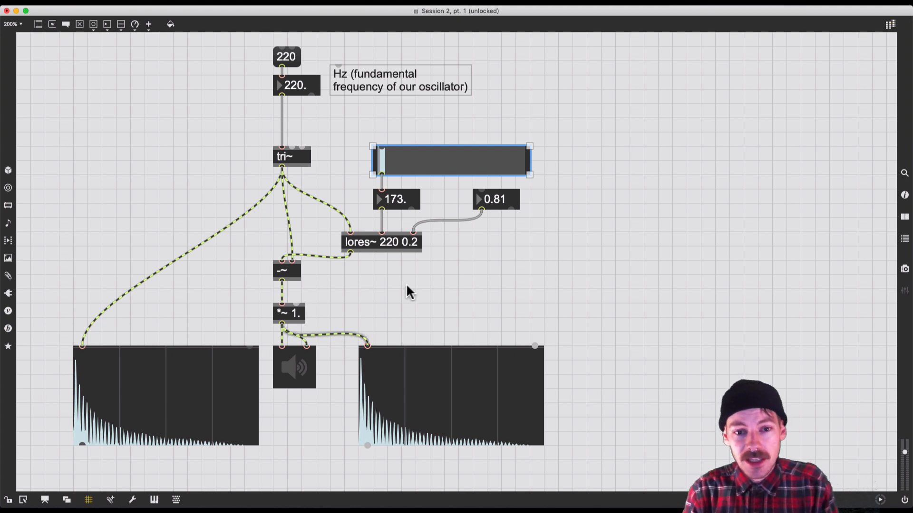
Add an svf~ object in the empty area and align it level with lores~.
click(618, 128)
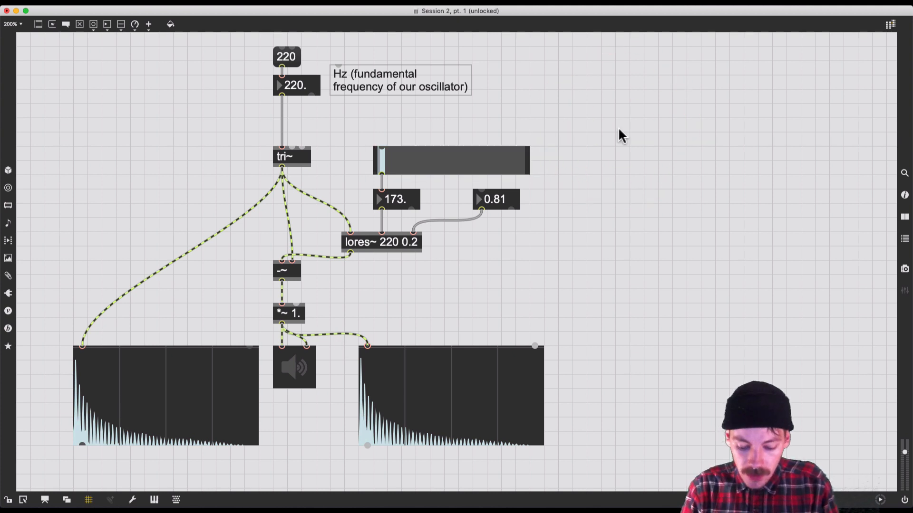
text(n)
text(svf)
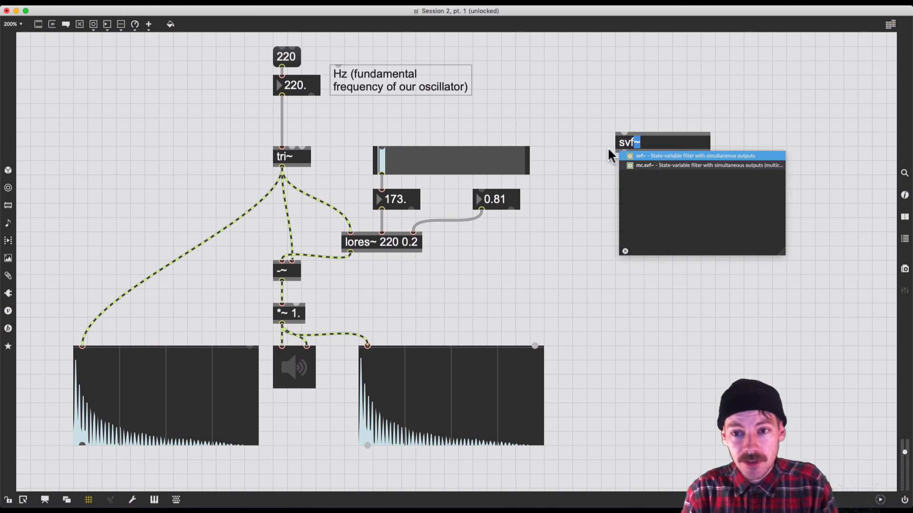
click(589, 189)
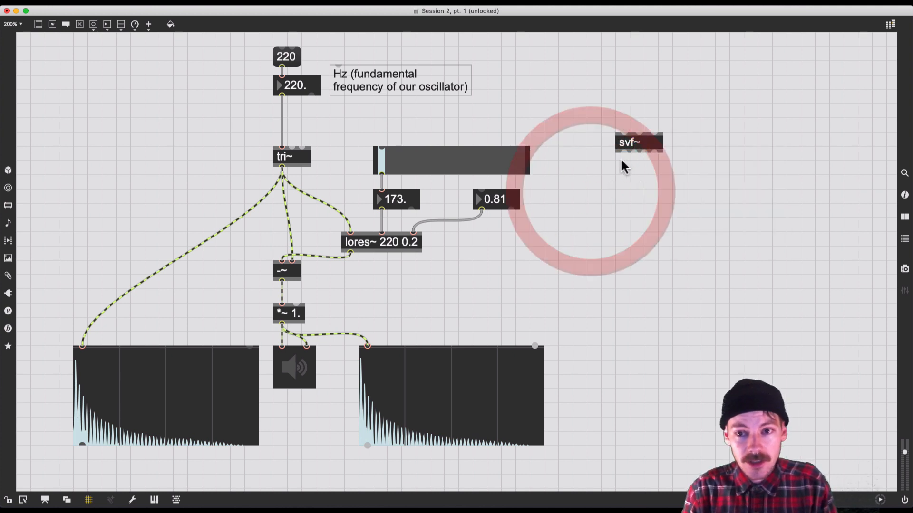
drag(637, 141, 597, 238)
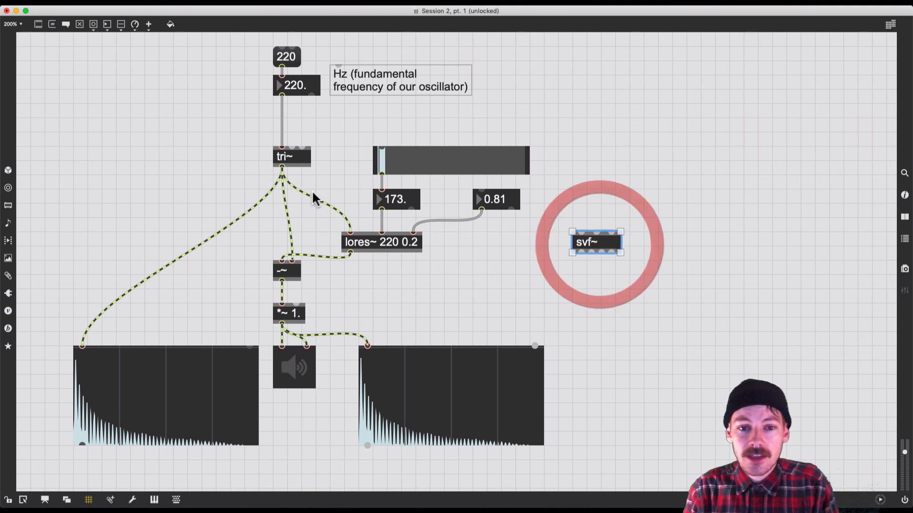
Connect tri~ to the signal inlet of svf~ and delete the stray cord from its low-pass outlet.
drag(280, 168, 579, 233)
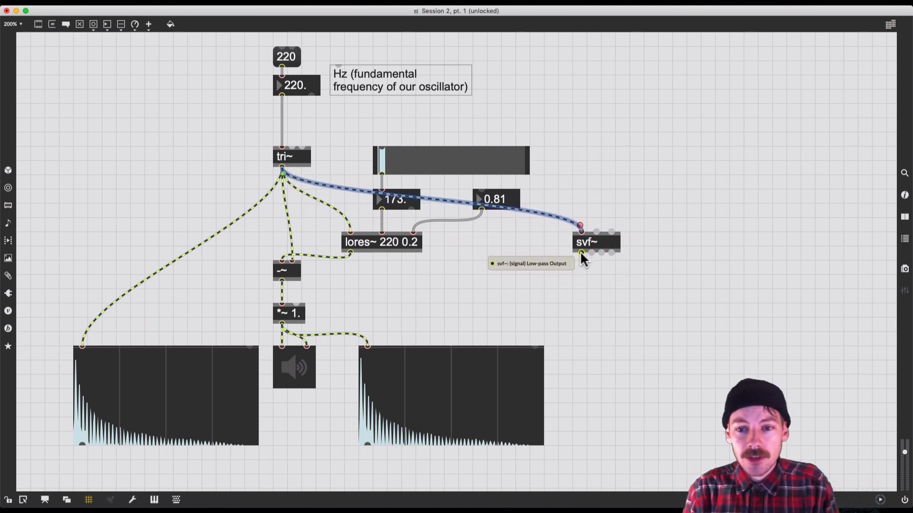
mouse_move(581, 253)
mouse_down()
mouse_move(600, 247)
mouse_move(574, 269)
mouse_up()
key(BackSpace)
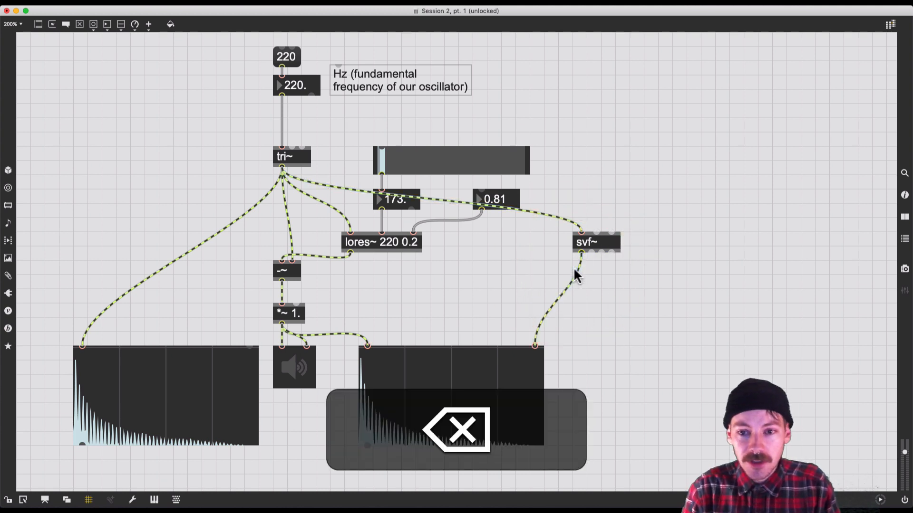
click(576, 276)
key(BackSpace)
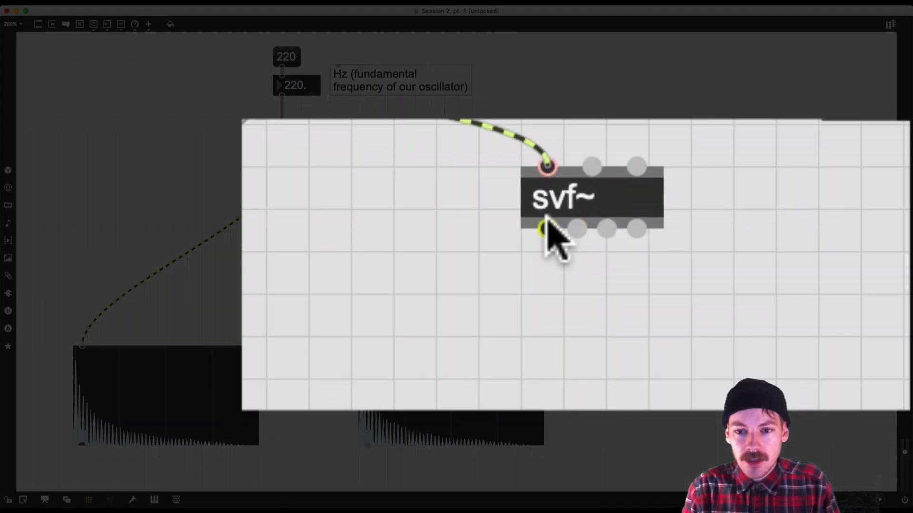
Delete the lores~ and -~ objects and place svf~ directly below tri~.
mouse_move(580, 254)
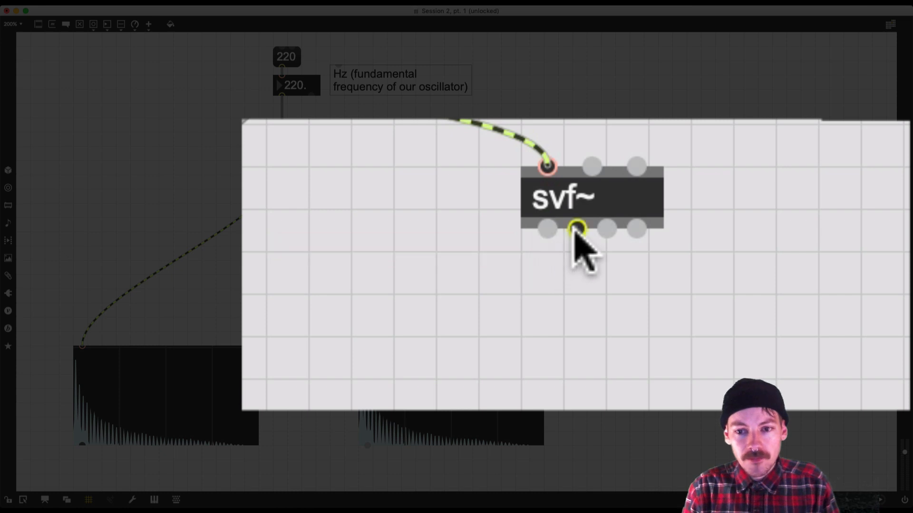
mouse_move(574, 229)
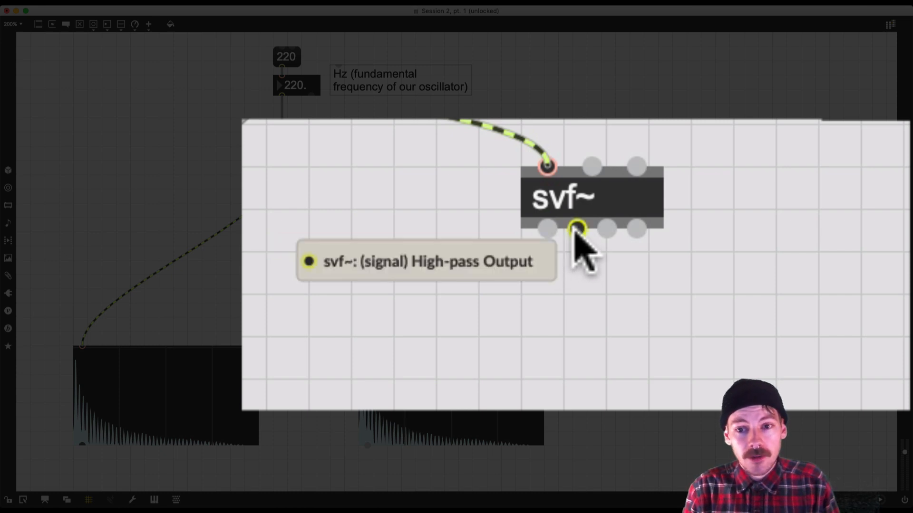
mouse_move(602, 233)
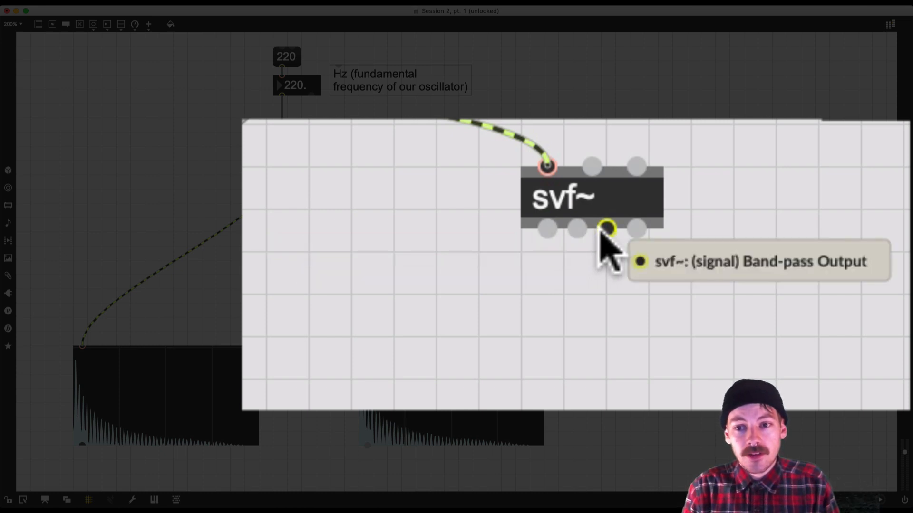
mouse_move(637, 232)
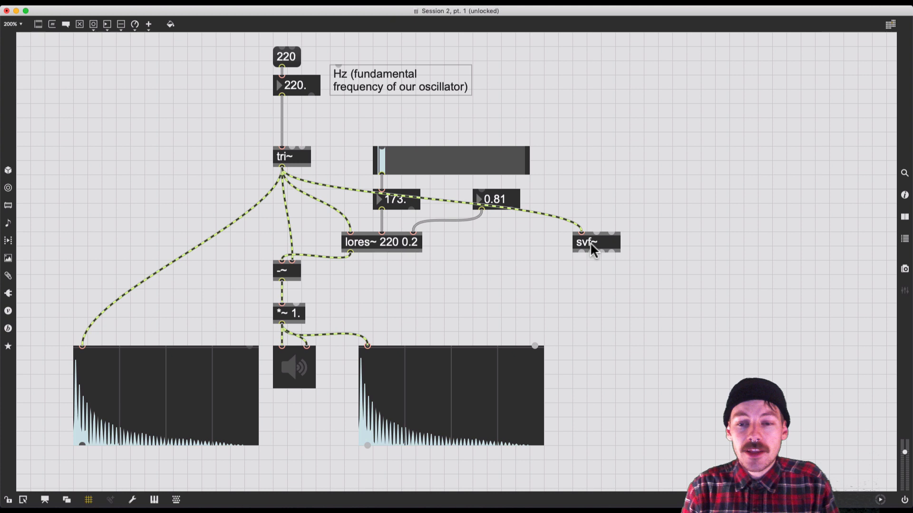
drag(590, 242, 507, 248)
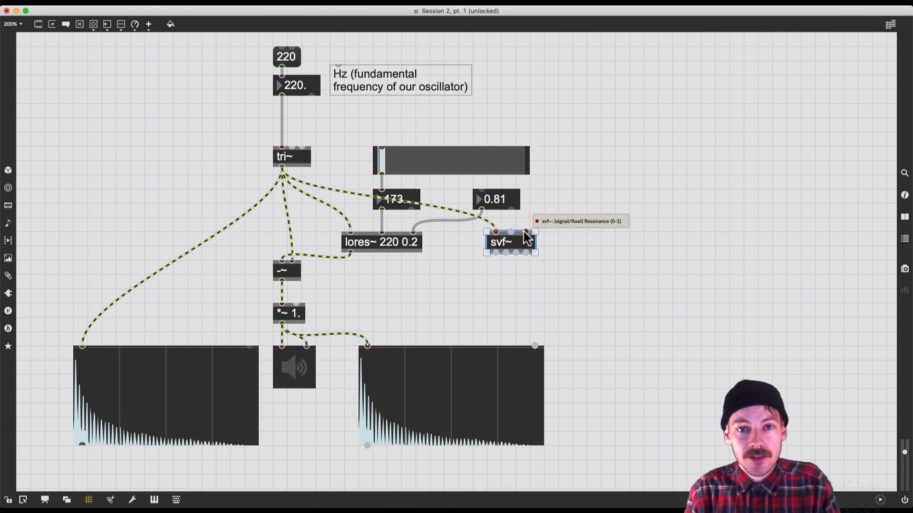
click(387, 241)
key(BackSpace)
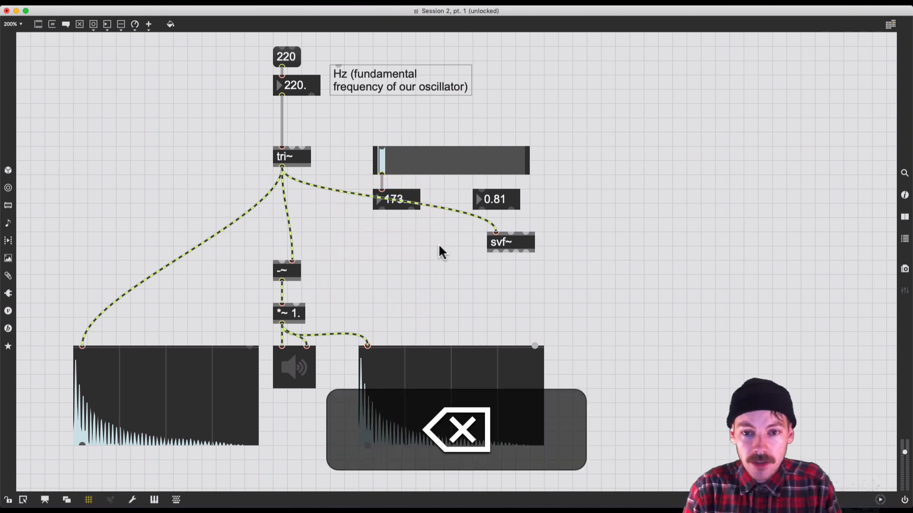
drag(518, 243, 287, 230)
click(294, 269)
key(BackSpace)
Connect the cutoff and resonance number boxes to svf~'s cutoff and resonance inlets, and set them to 241 and 0.4.
drag(380, 209, 300, 213)
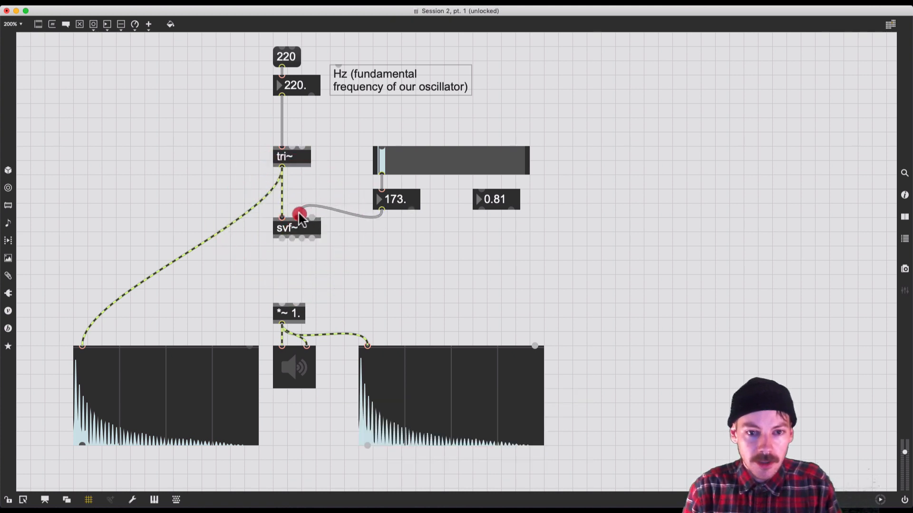
drag(483, 208, 323, 236)
super+click(383, 166)
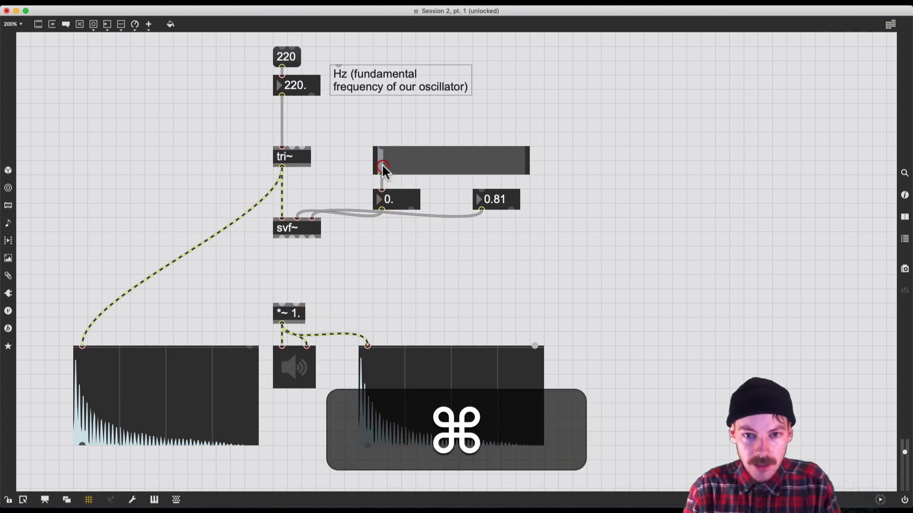
super+click(387, 167)
drag(492, 207, 498, 204)
key(super+Return)
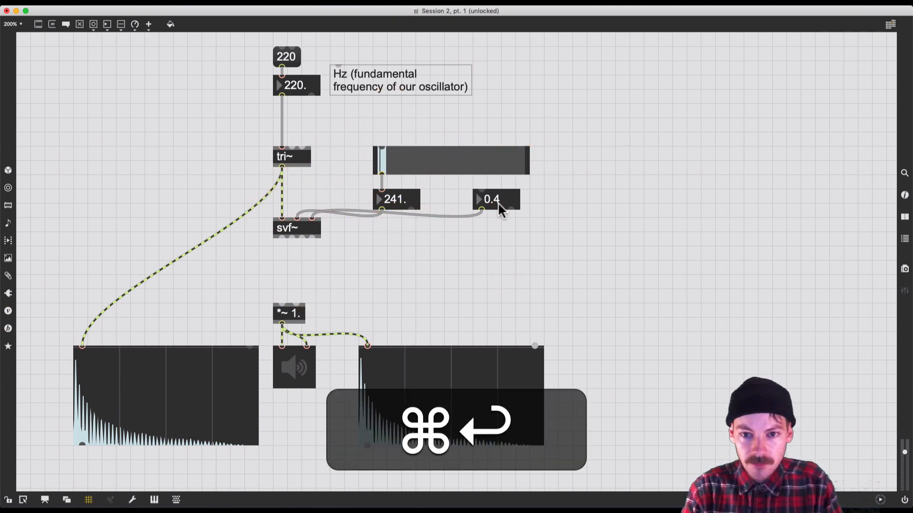
click(498, 201)
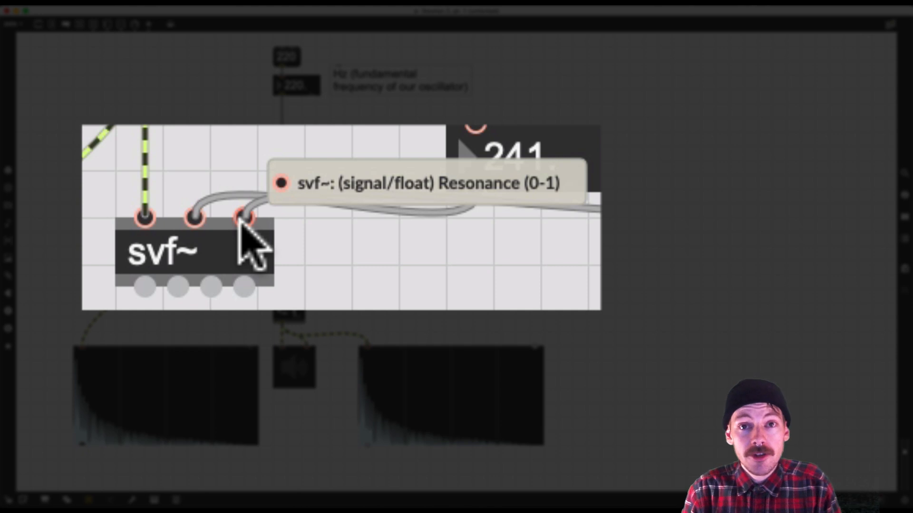
click(371, 244)
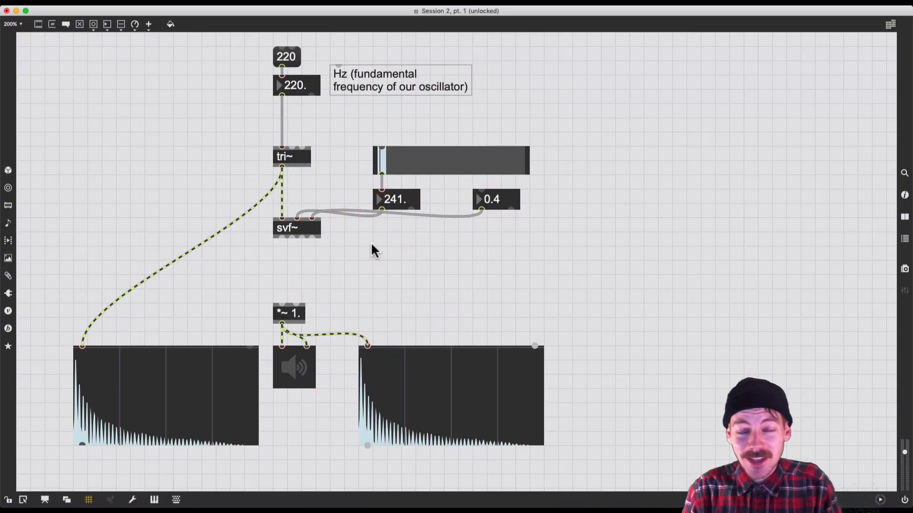
Limit the resonance number box to a minimum of 0 and a maximum of 1, and lock the patch.
click(497, 200)
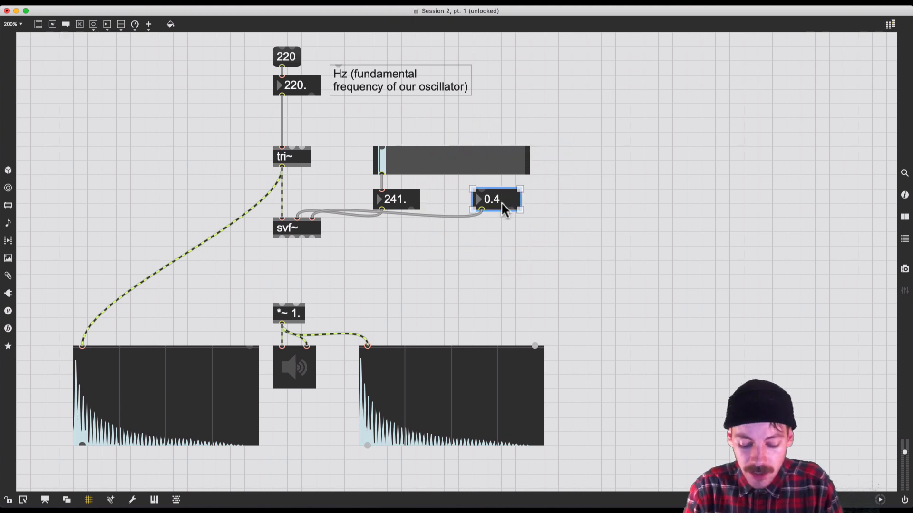
key(super+i)
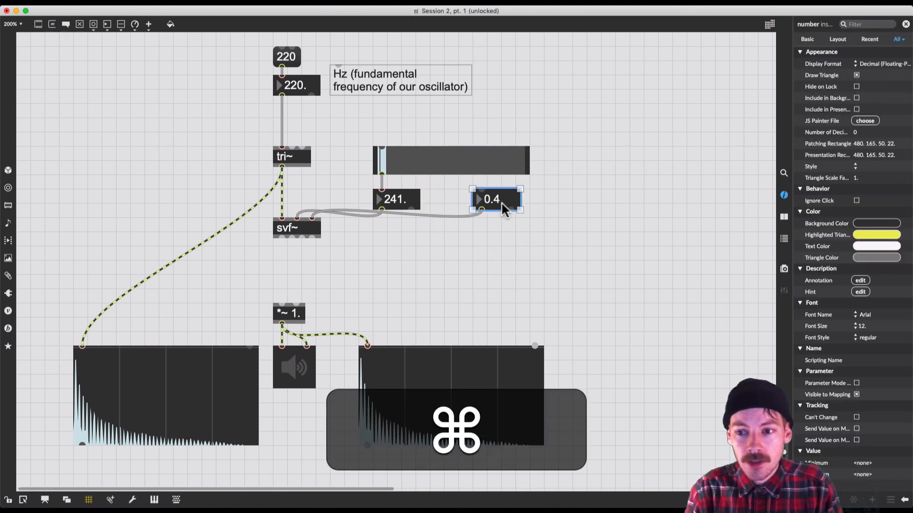
click(863, 466)
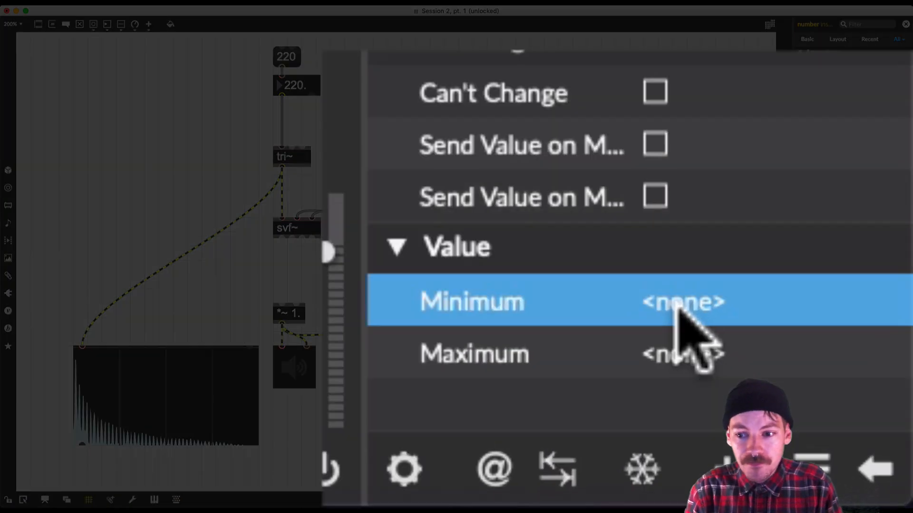
click(862, 464)
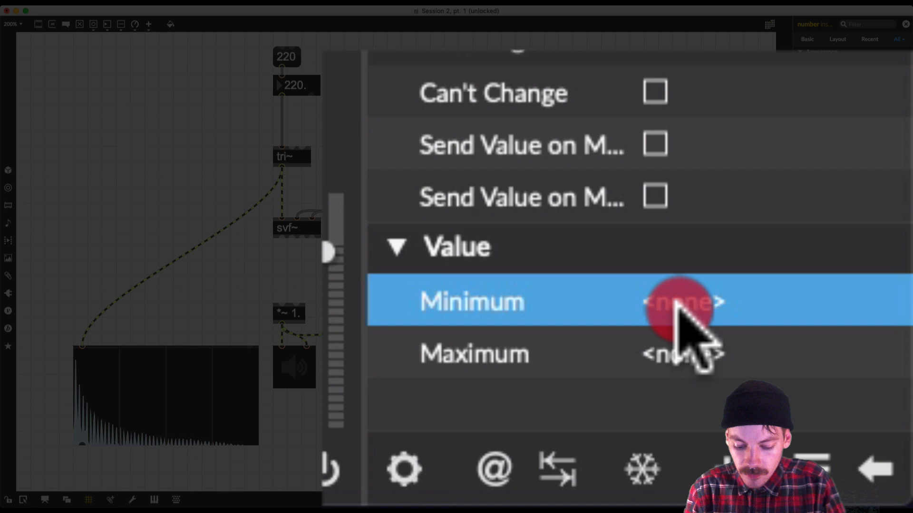
text(0)
click(684, 351)
click(687, 354)
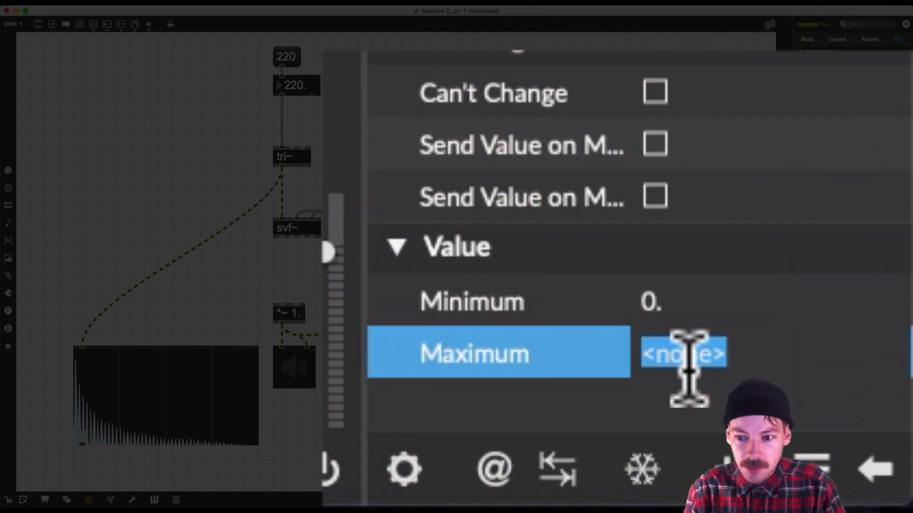
text(1)
key(Return)
click(602, 248)
super+click(602, 247)
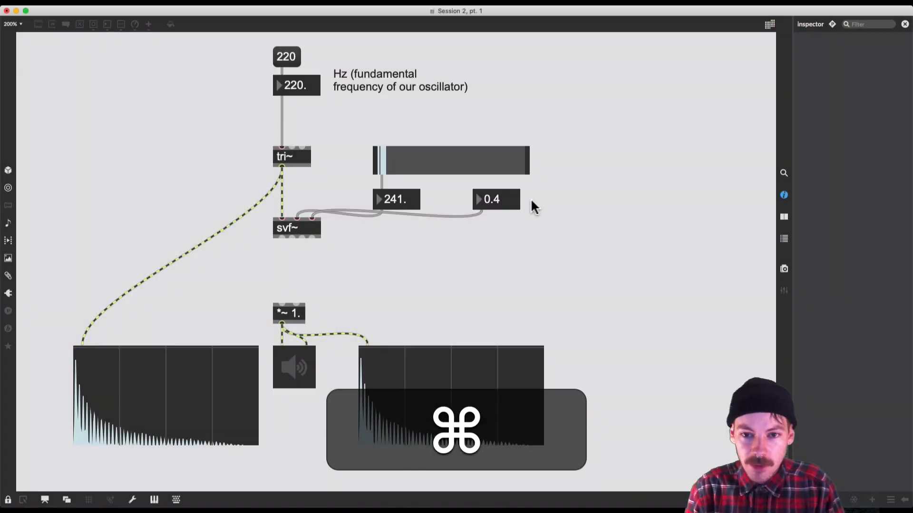
Lower the resonance number box to 0, set it to 0.33, and unlock the patch.
drag(504, 205, 494, 266)
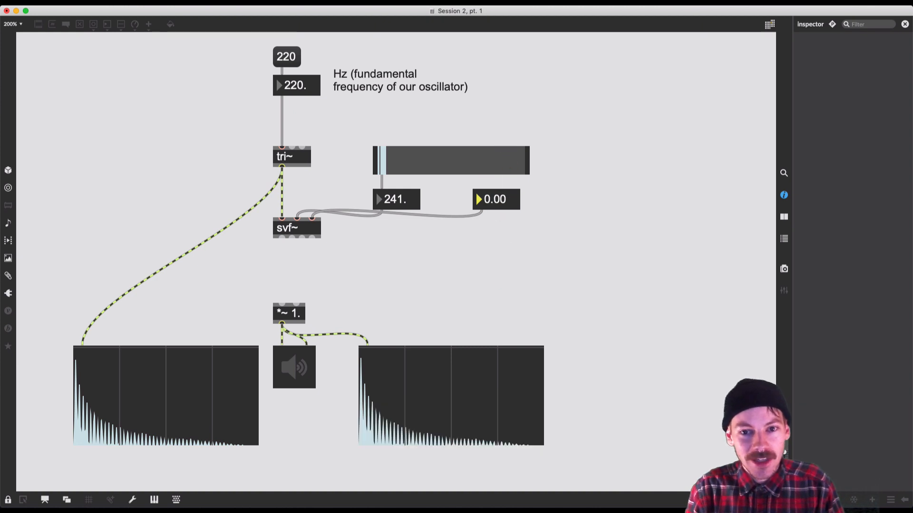
drag(492, 110, 489, 159)
click(500, 241)
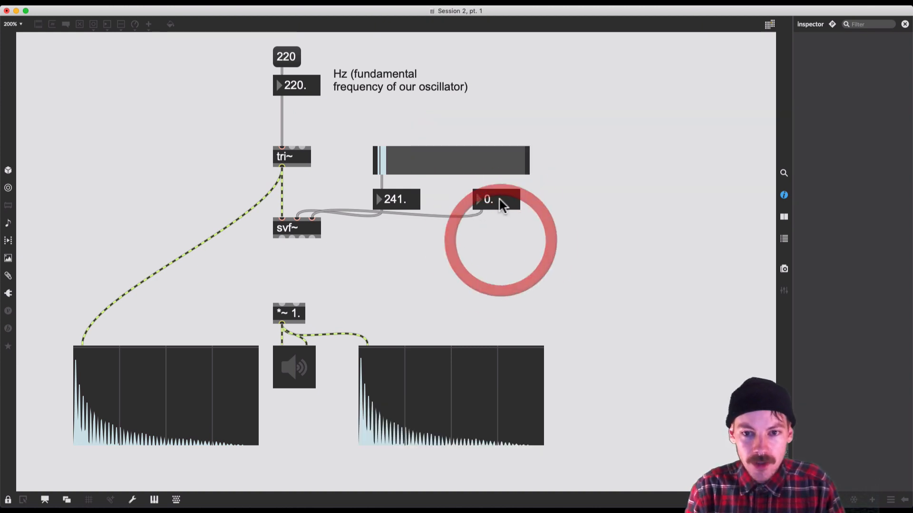
drag(500, 199, 500, 194)
super+click(476, 255)
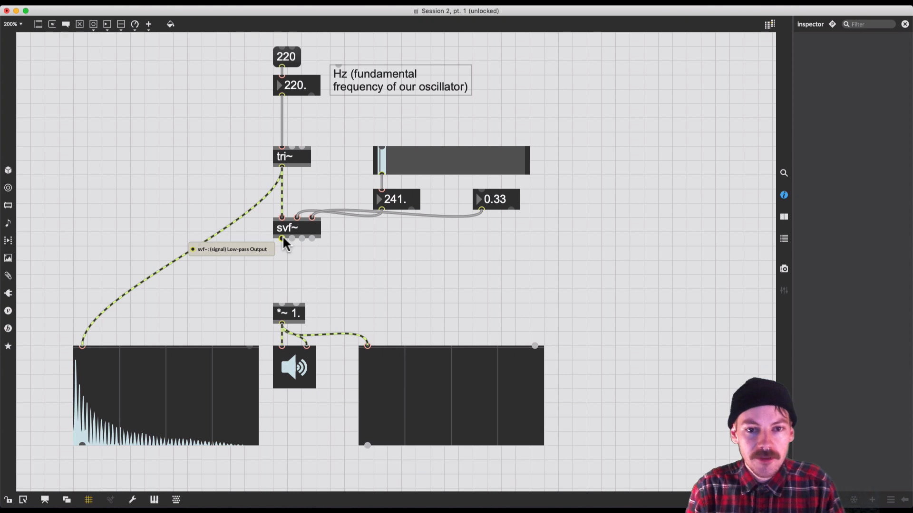
Connect svf~'s low-pass outlet to *~ 1., and move the cord's start to the high-pass outlet with the cutoff at 0.
drag(284, 239, 281, 259)
drag(281, 304, 281, 303)
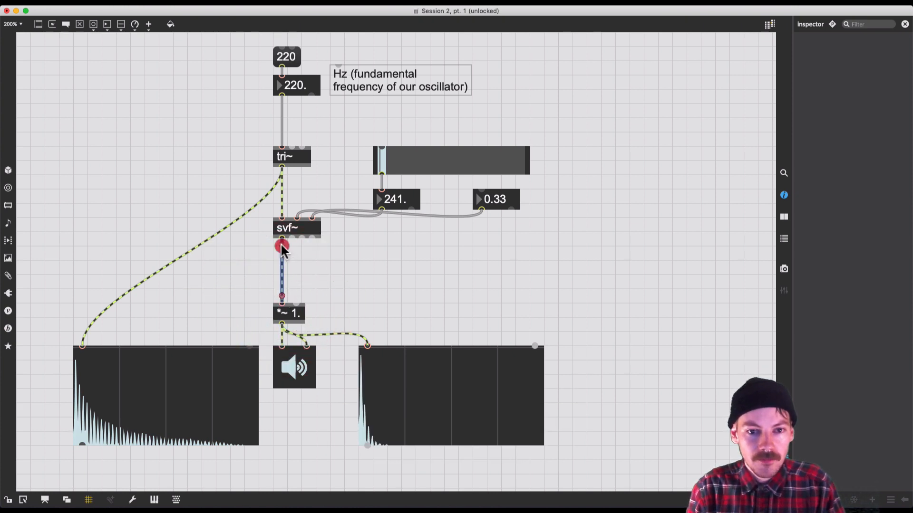
drag(282, 244, 291, 239)
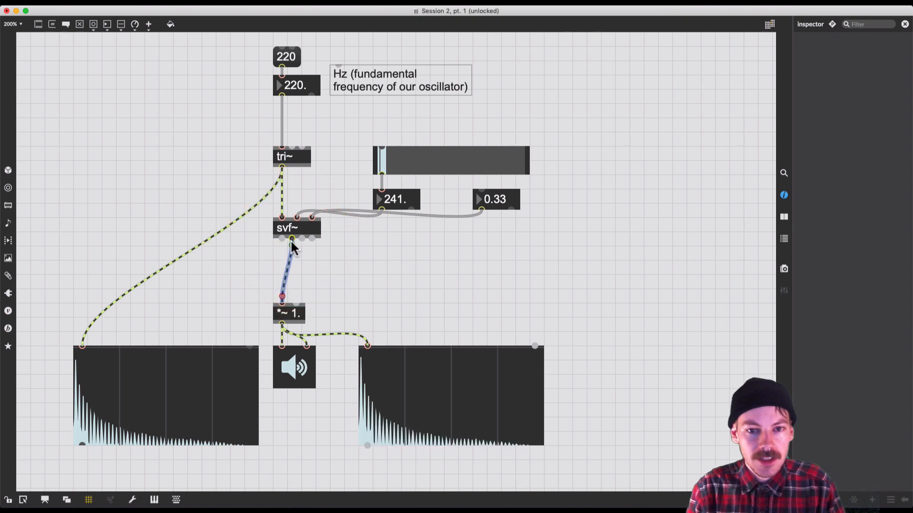
mouse_move(385, 166)
mouse_down()
mouse_move(472, 168)
mouse_move(387, 166)
mouse_up()
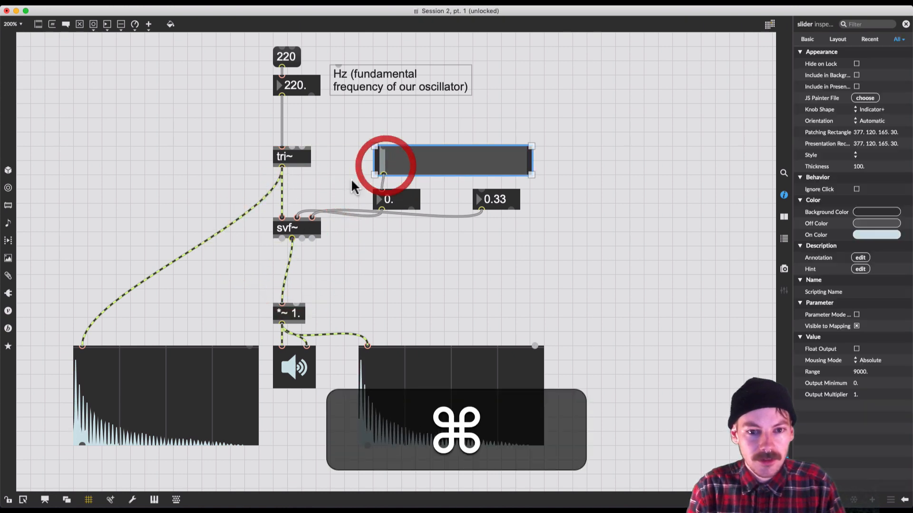
Reroute the cord to svf~'s low-pass outlet and on to its third outlet, sweeping the cutoff slider up to 5458.
click(292, 247)
drag(292, 247, 284, 244)
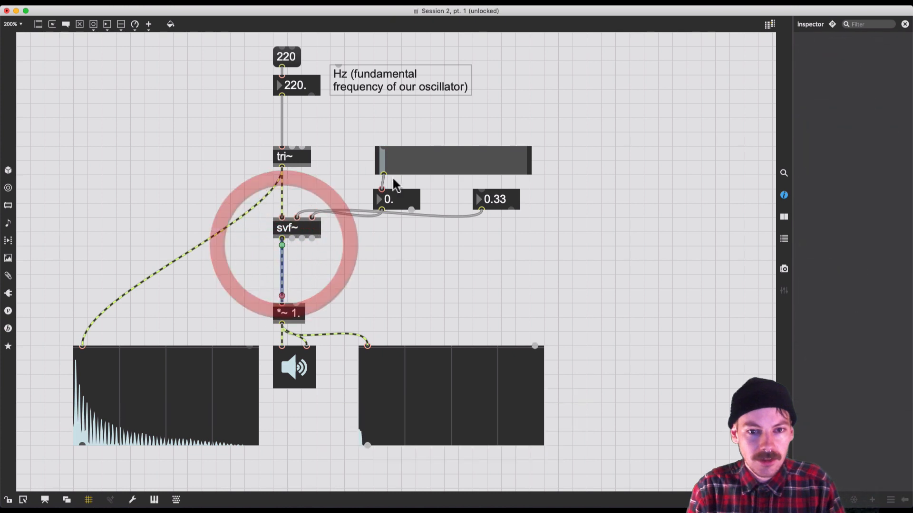
mouse_move(385, 164)
mouse_down()
mouse_move(463, 177)
mouse_move(393, 168)
mouse_up()
drag(282, 243, 302, 239)
drag(404, 164, 427, 181)
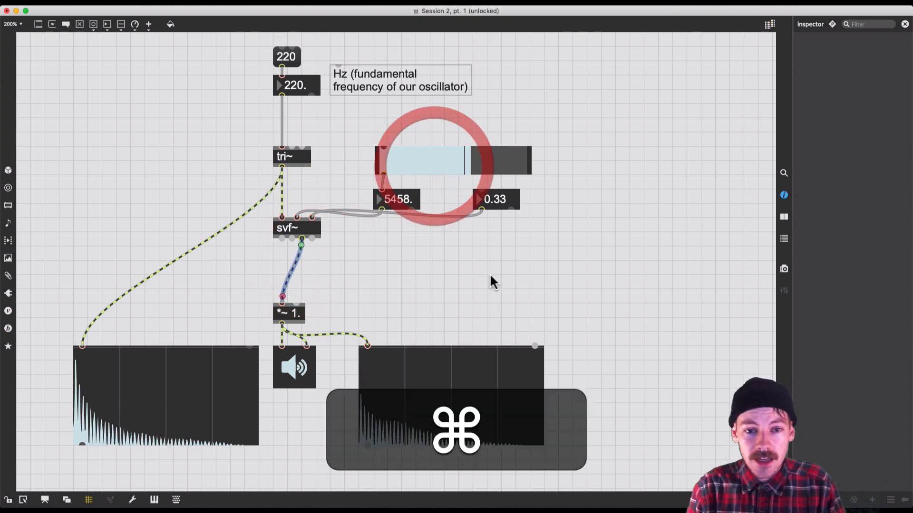
Delete the cutoff slider, the cutoff and resonance number boxes, and the svf~ object.
click(490, 275)
drag(558, 270, 358, 135)
key(BackSpace)
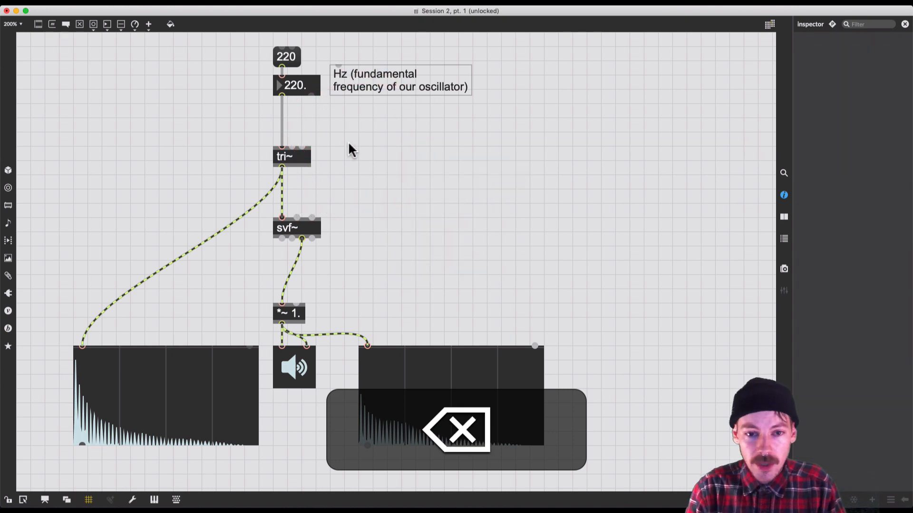
click(289, 227)
key(BackSpace)
click(320, 241)
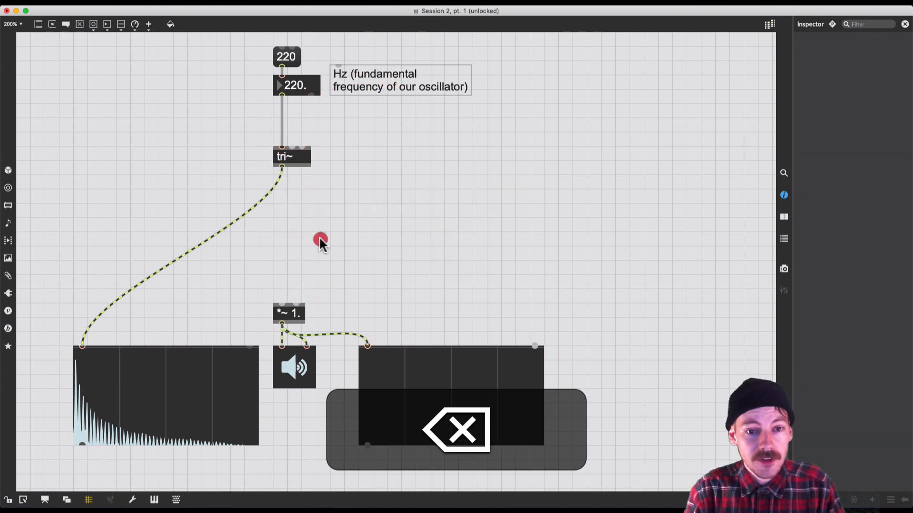
Add a biquad~ object and place it in the open area above the filtered spectroscope.
text(n)
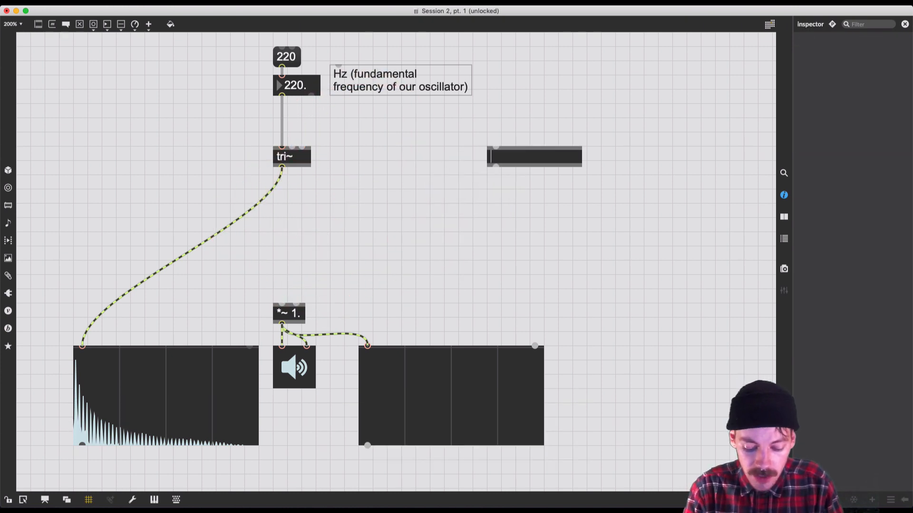
text(bi)
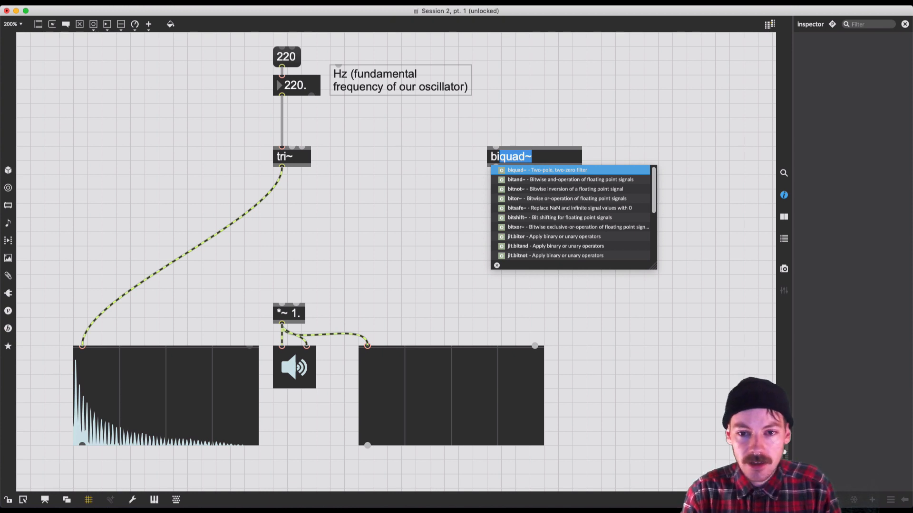
key(Return)
click(499, 201)
drag(521, 158, 458, 247)
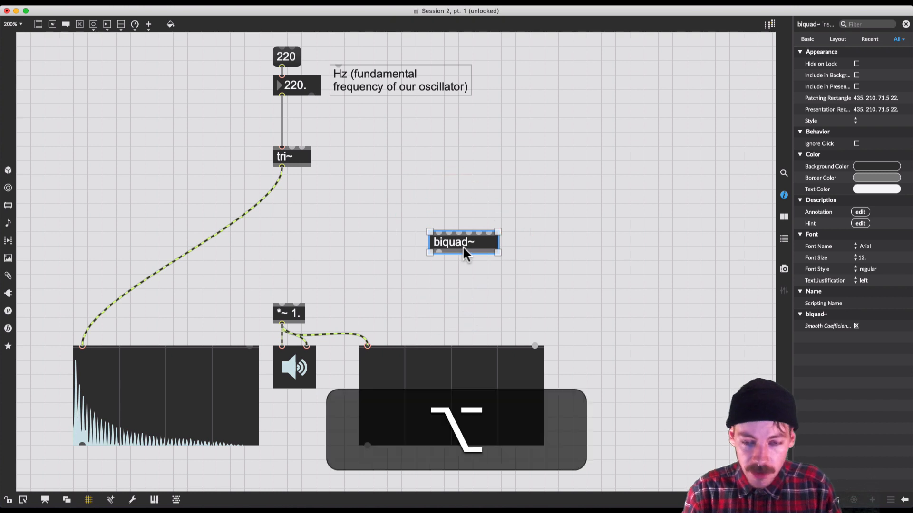
Open the biquad~ help patch and reshape its lowpass curve to a cutoff of 253.89 and a gain of 2.4108.
alt+click(463, 247)
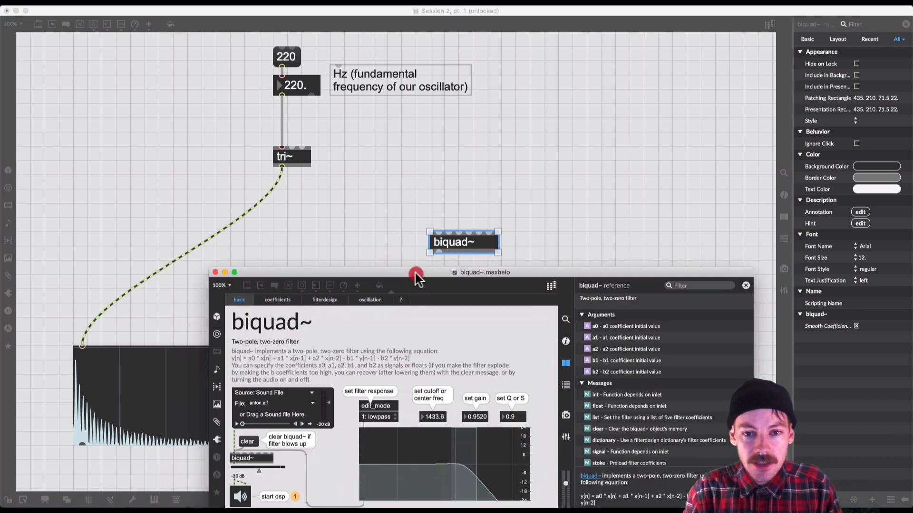
drag(420, 275, 392, 52)
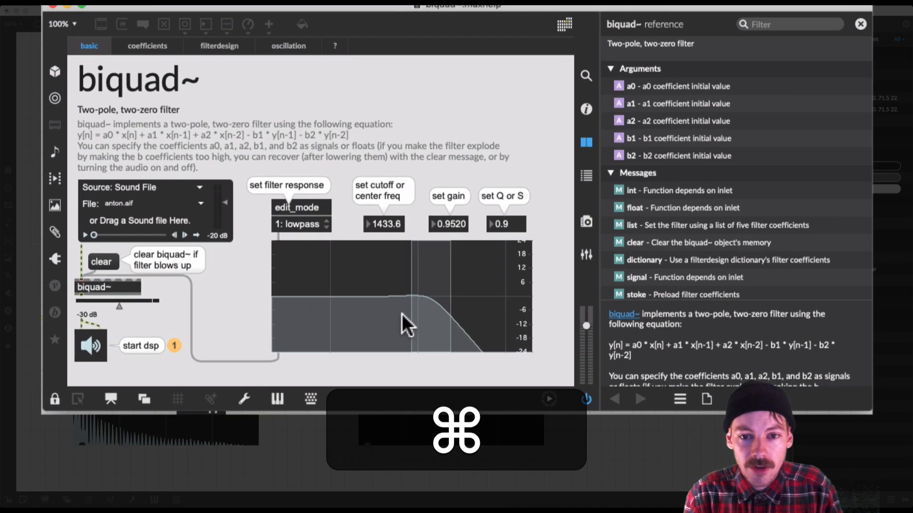
click(438, 276)
drag(434, 327, 356, 302)
Set the help patch's filter response to bandpass and shift the curve to a center frequency of 124.92 and a gain of 0.6197.
click(295, 224)
click(312, 259)
click(312, 223)
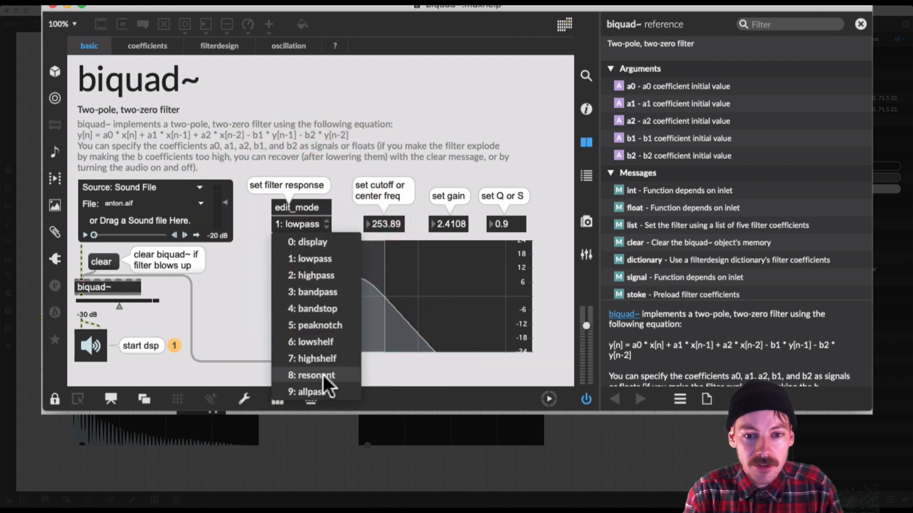
click(319, 291)
click(383, 327)
drag(389, 329, 366, 356)
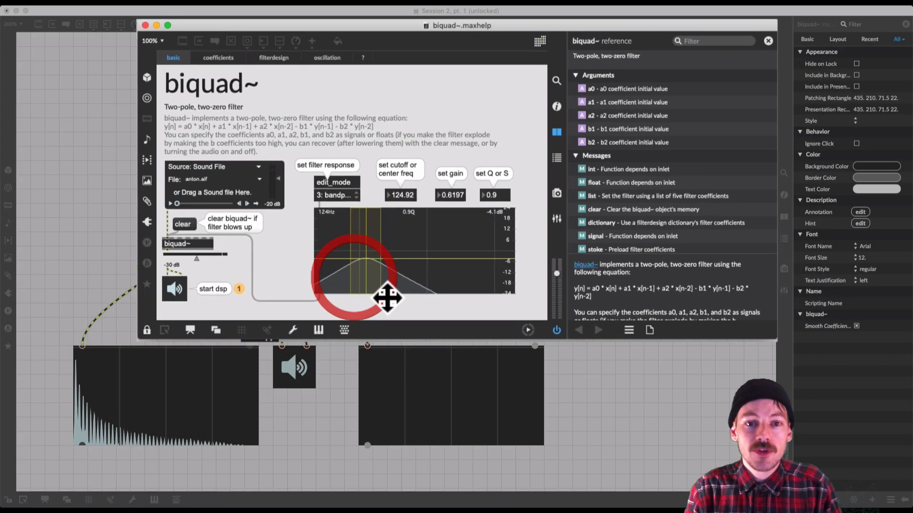
drag(388, 299, 387, 298)
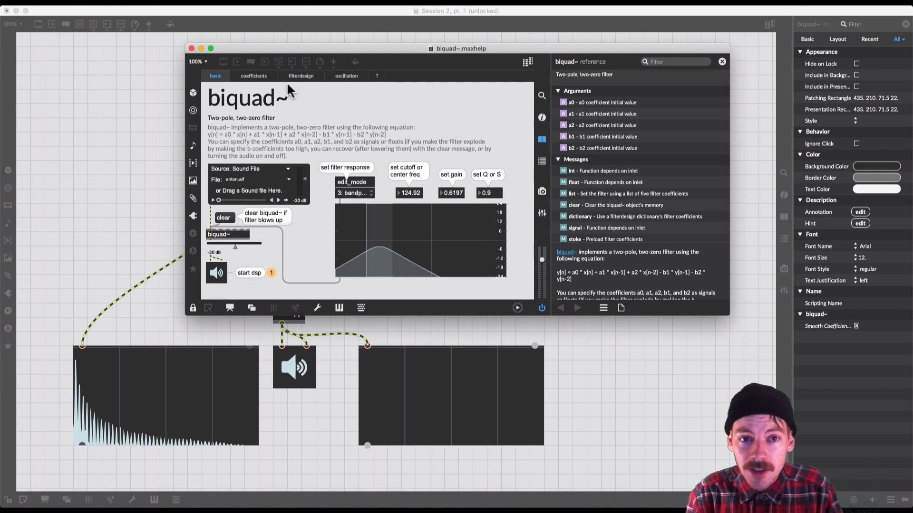
Examine the biquad~ coefficients example and the Audio Filtering documentation, and close both help windows.
click(256, 78)
click(377, 76)
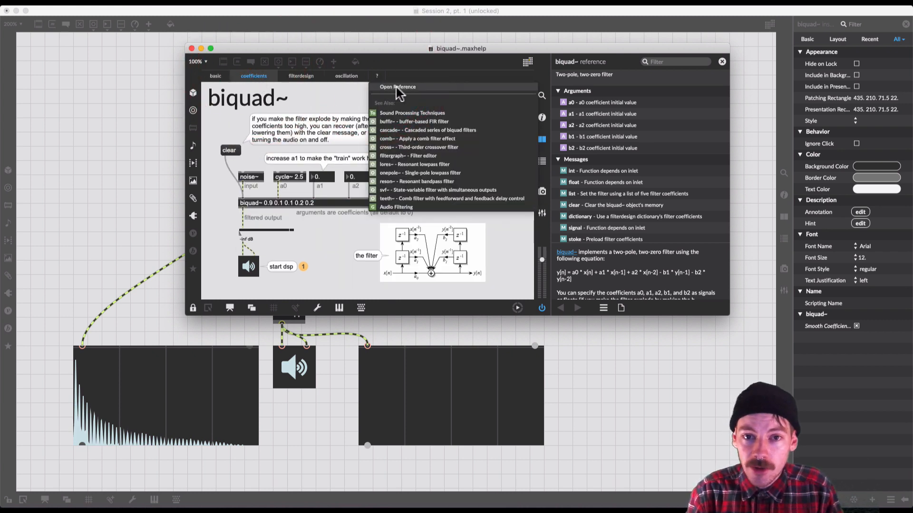
click(392, 207)
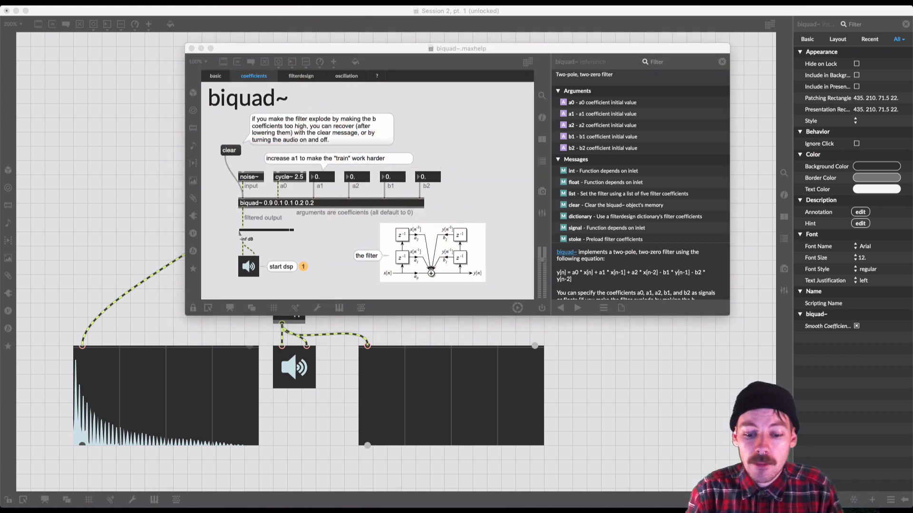
drag(372, 342, 270, 51)
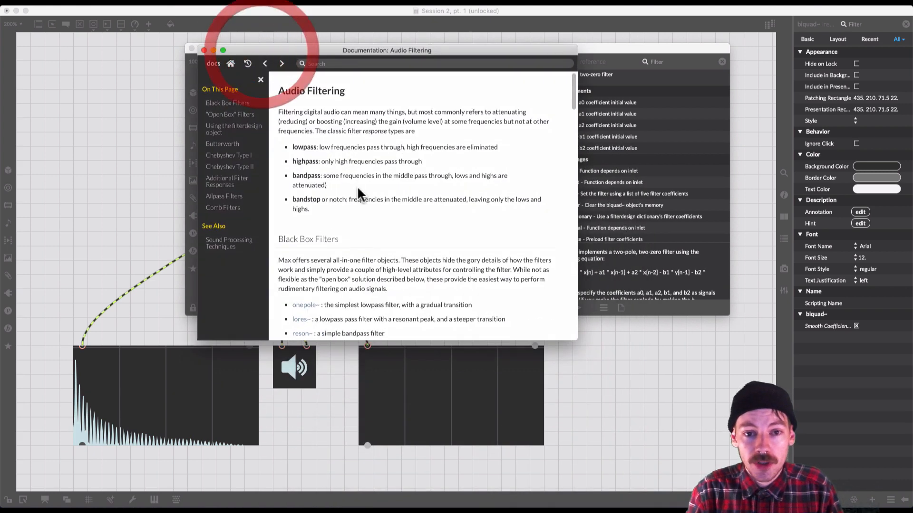
scroll(358, 187, down, 20)
scroll(358, 187, down, 3)
click(203, 50)
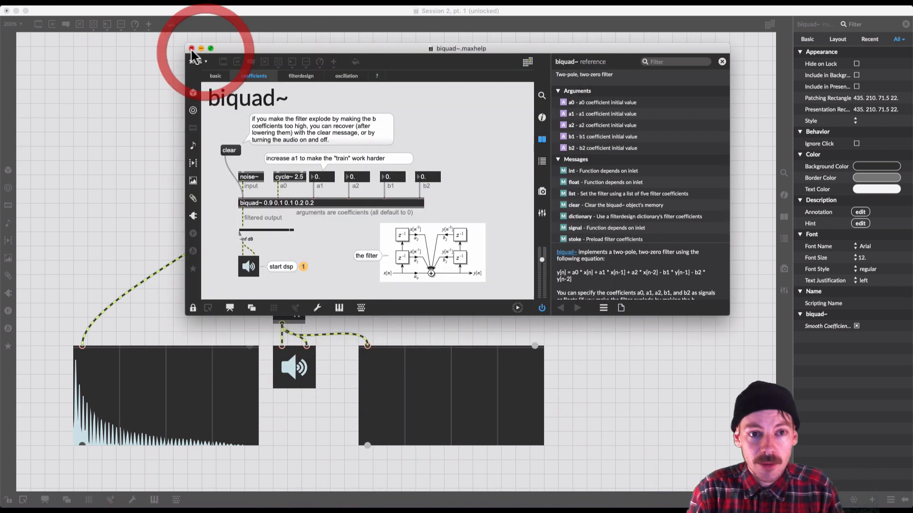
click(192, 49)
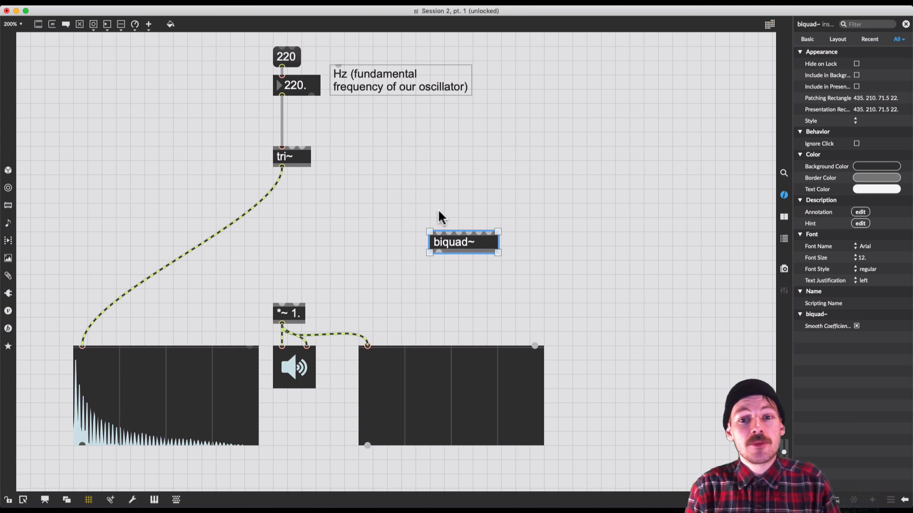
Clear the biquad~ object's text and remove the object from the patch.
double_click(461, 245)
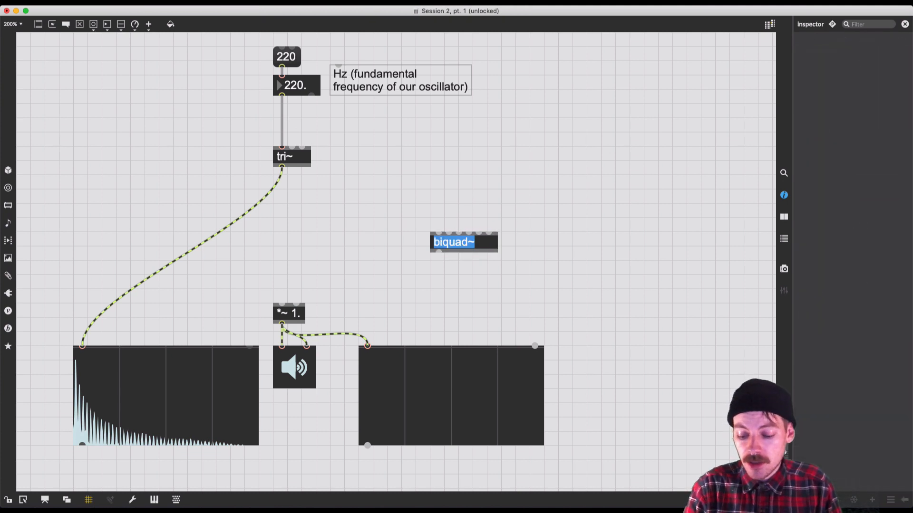
key(BackSpace)
double_click(459, 276)
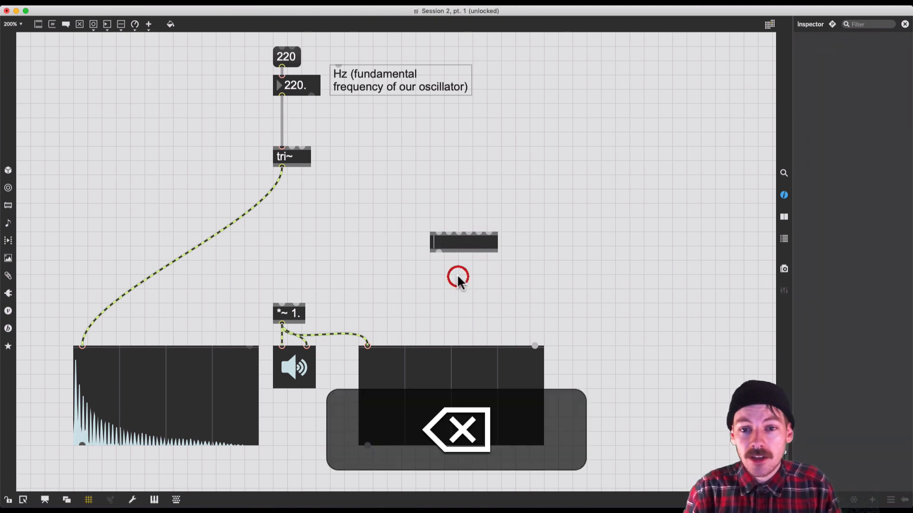
click(459, 245)
key(BackSpace)
click(480, 283)
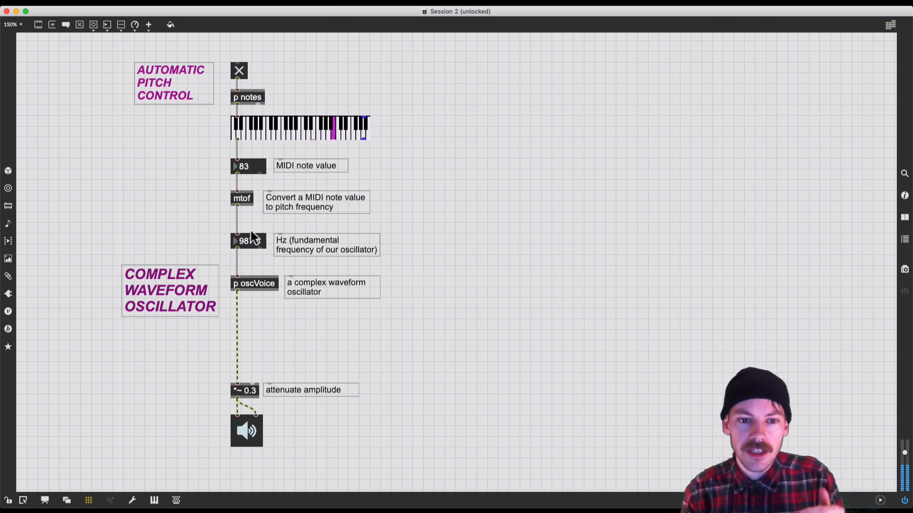
In the Session 2 patch, add a lores~ object beside the cord between p oscVoice and *~ 0.3.
click(258, 280)
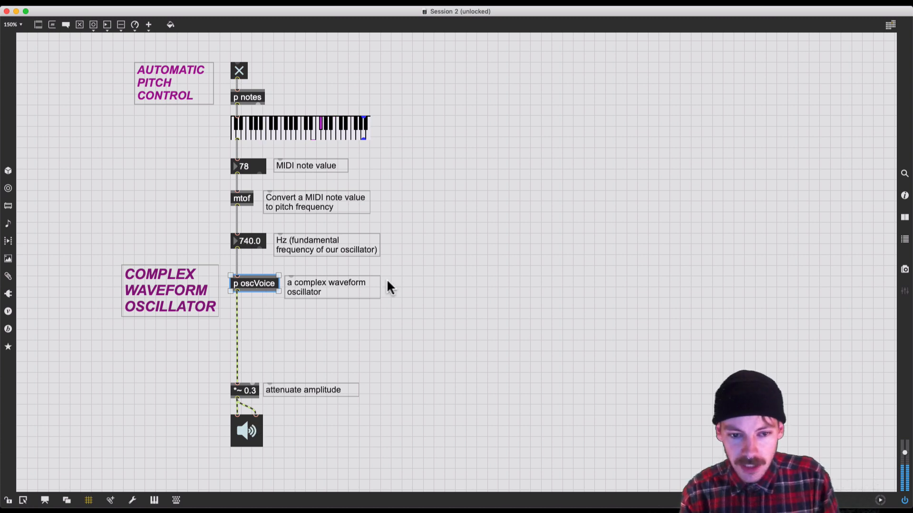
click(324, 329)
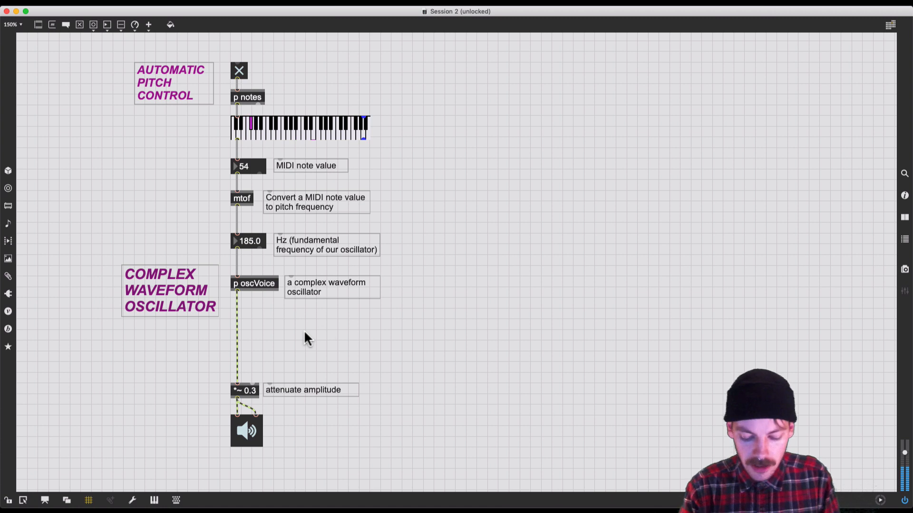
text(n)
text(lo)
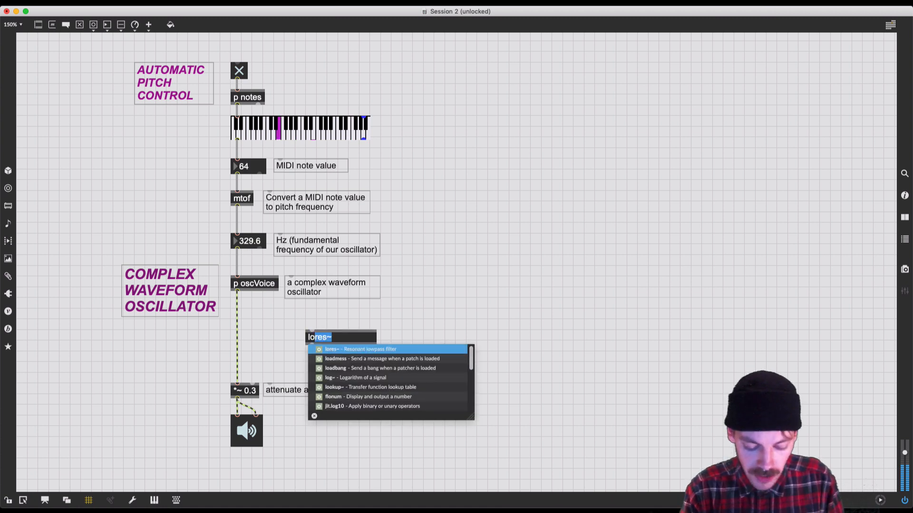
text(s)
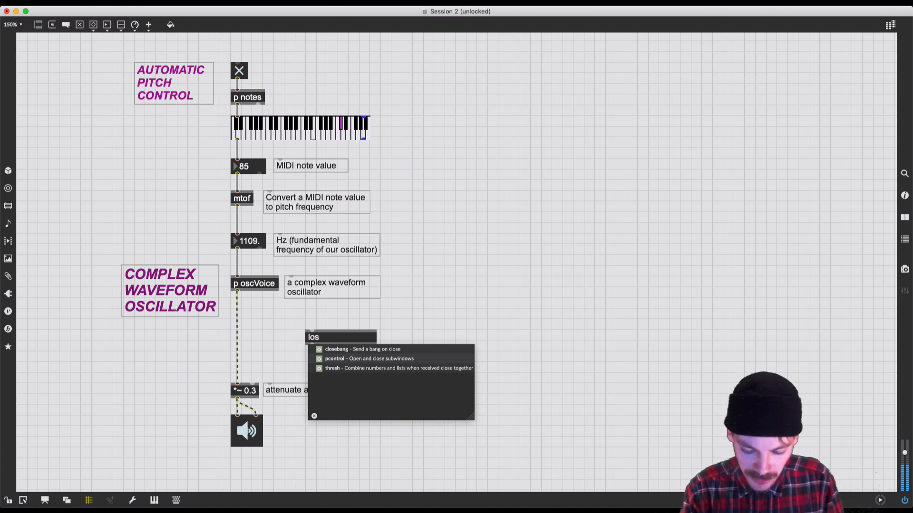
key(BackSpace)
text(res~)
key(Return)
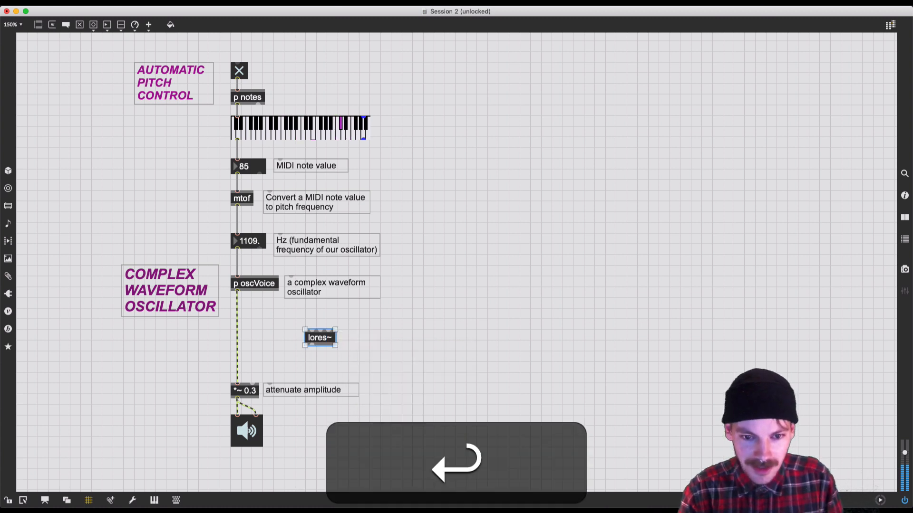
Give lores~ a cutoff argument of 200 and a resonance argument of 0.9.
double_click(321, 339)
key(Right)
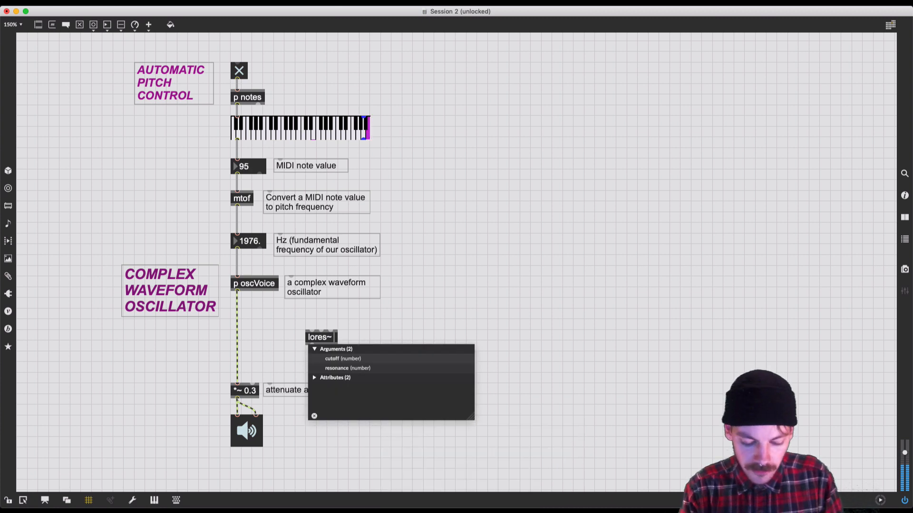
text(200 0.9)
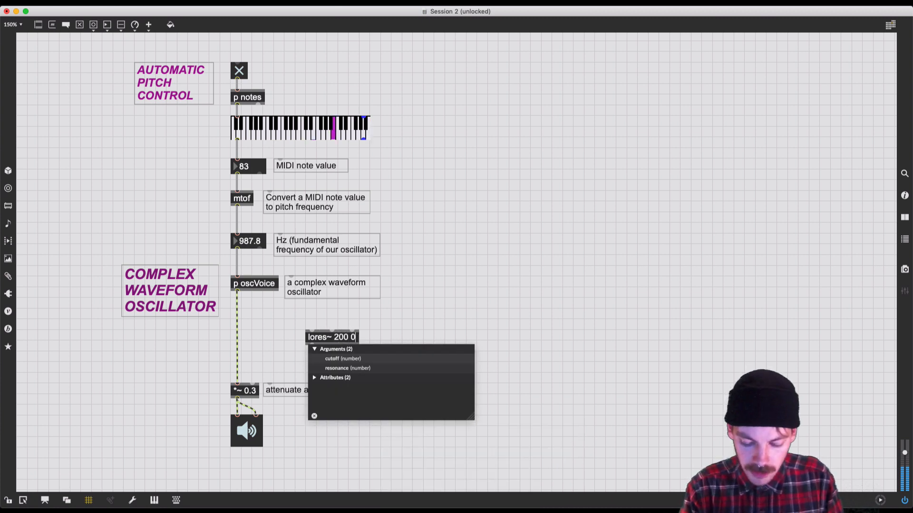
click(278, 344)
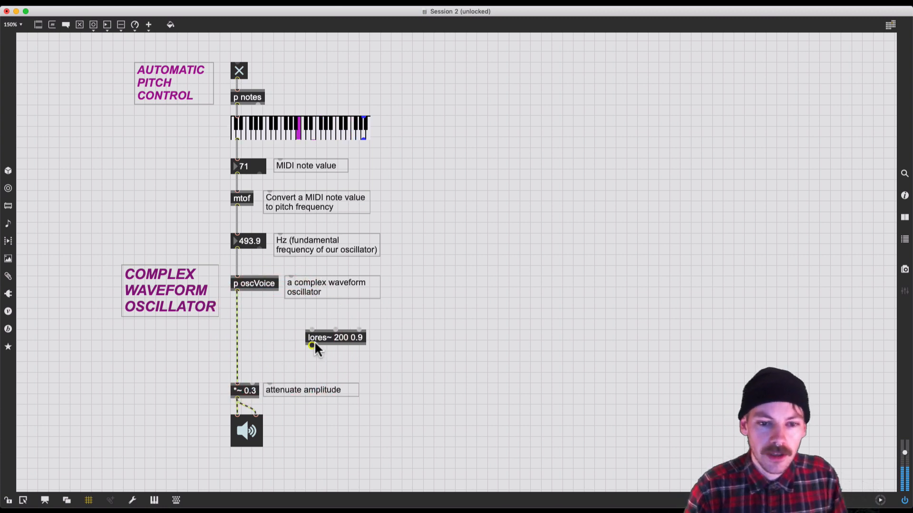
Insert the lores~ 200 0.9 object into the cord between p oscVoice and *~ 0.3.
click(236, 327)
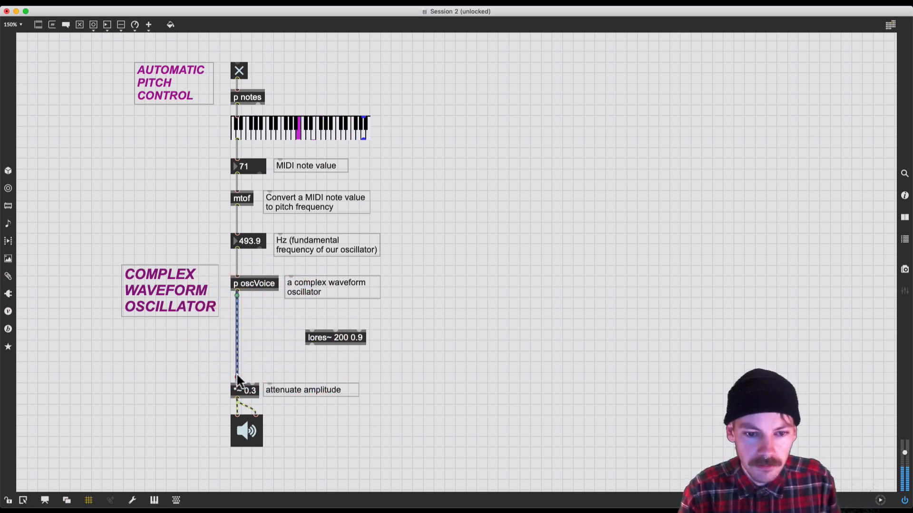
mouse_move(237, 386)
mouse_down()
mouse_move(310, 332)
mouse_move(231, 373)
mouse_move(238, 380)
mouse_up()
drag(331, 340, 260, 349)
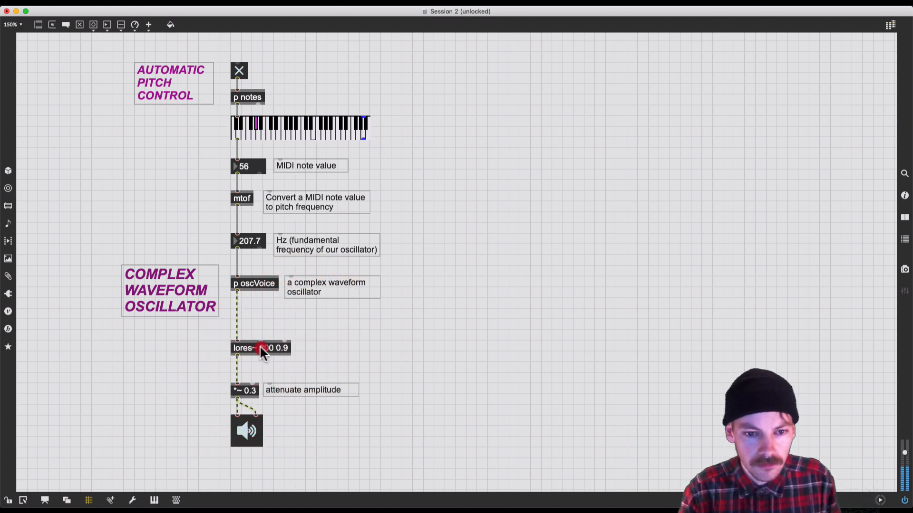
click(261, 347)
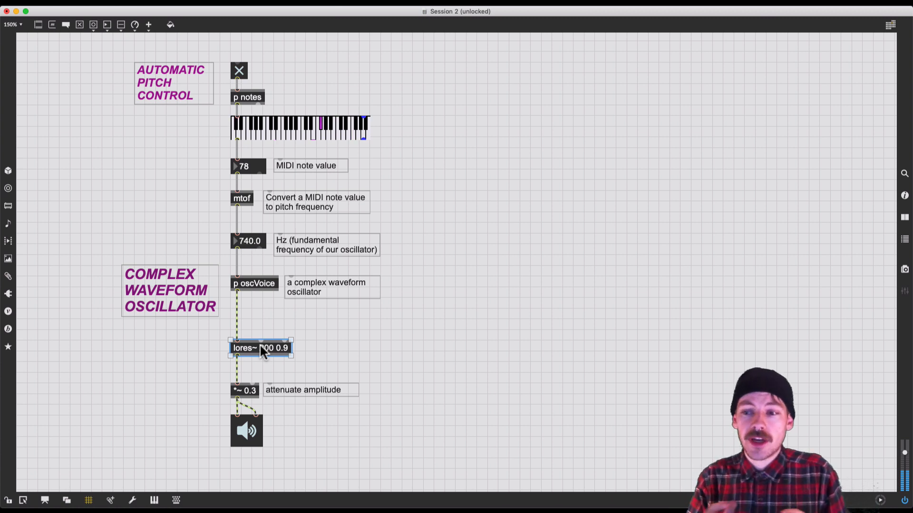
click(316, 335)
click(284, 350)
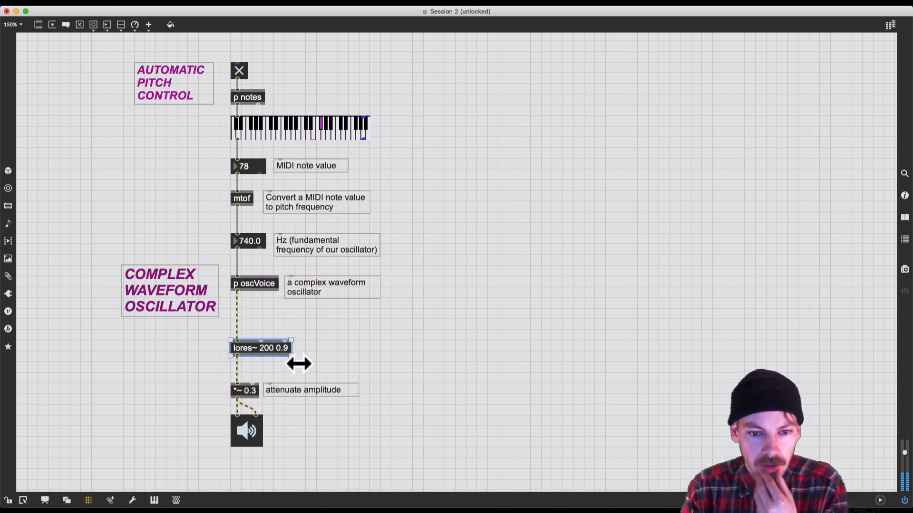
Widen lores~ and add two floating-point number boxes above it, connected to its cutoff and resonance inlets.
click(402, 315)
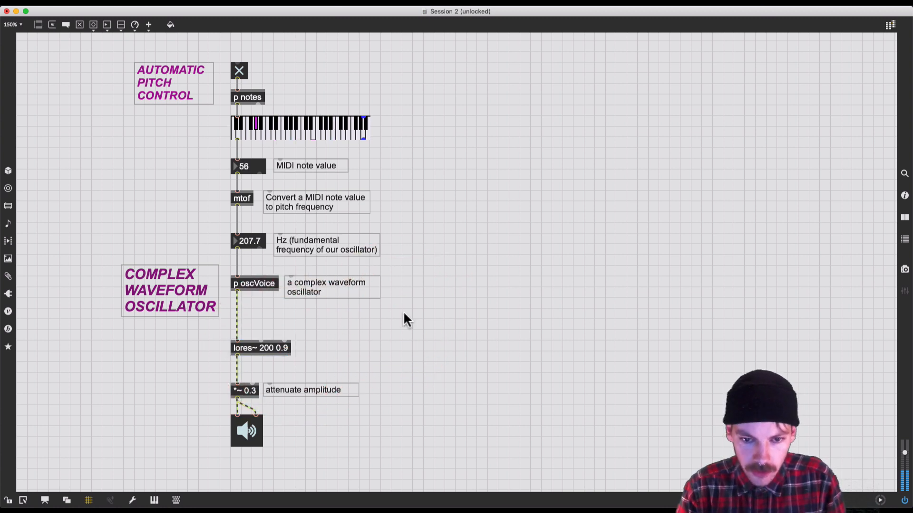
key(f)
click(417, 332)
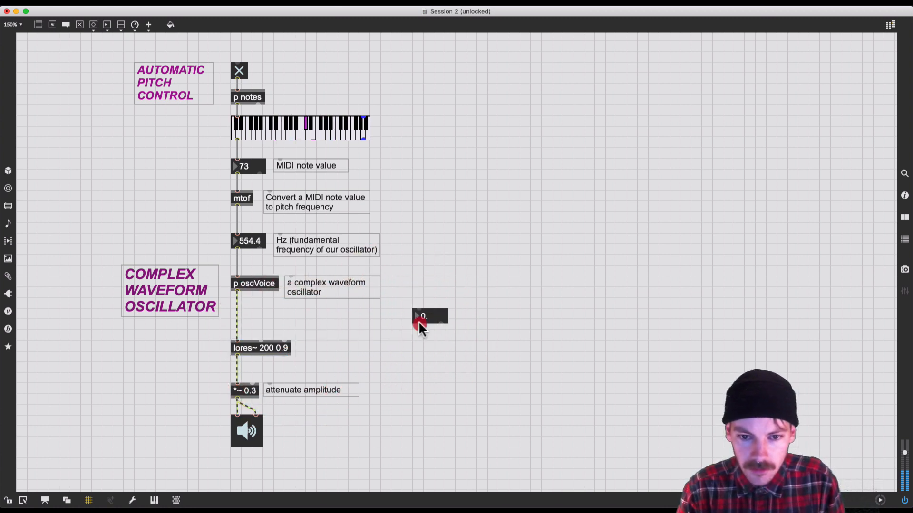
mouse_move(418, 324)
mouse_down()
mouse_move(259, 343)
mouse_move(278, 354)
mouse_move(498, 362)
mouse_move(440, 363)
mouse_move(426, 319)
mouse_move(413, 317)
mouse_up()
alt+click(413, 318)
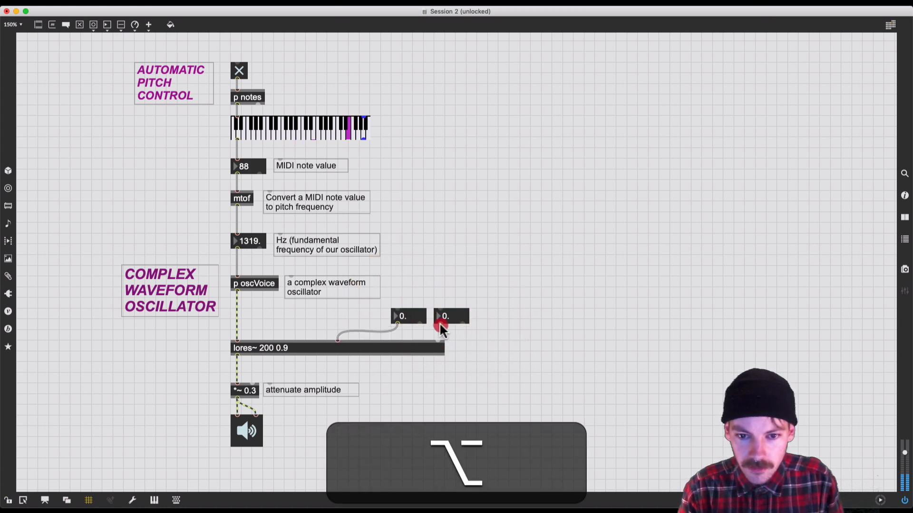
drag(439, 324, 438, 341)
Limit the resonance number box to a minimum of 0 and a maximum of 1, and raise its value to 0.7.
click(450, 321)
key(super+i)
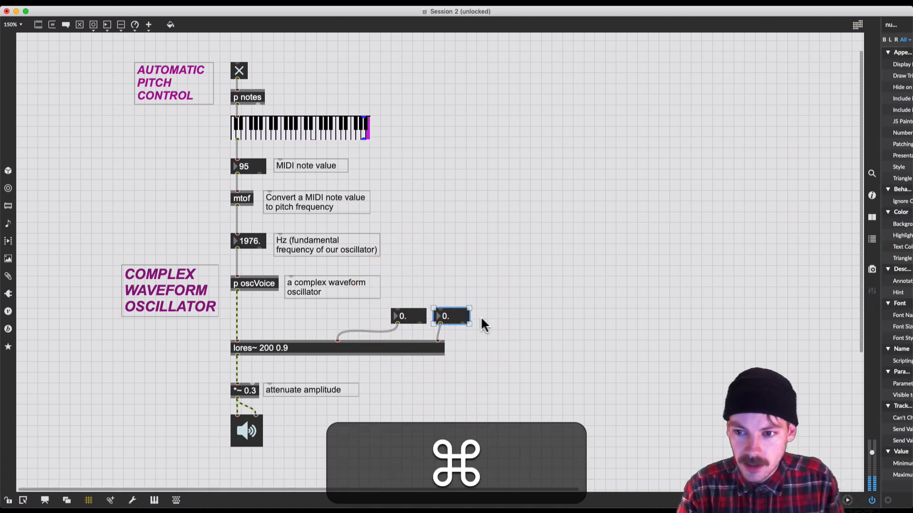
click(859, 463)
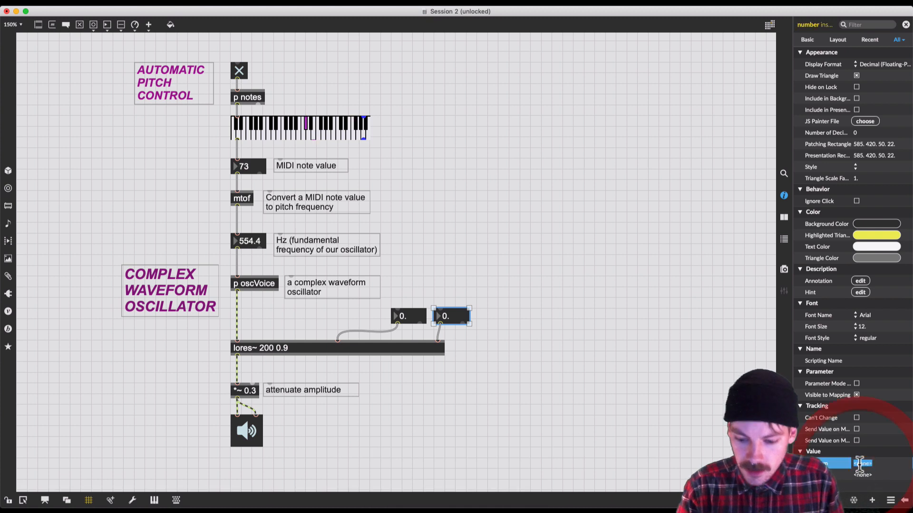
click(863, 475)
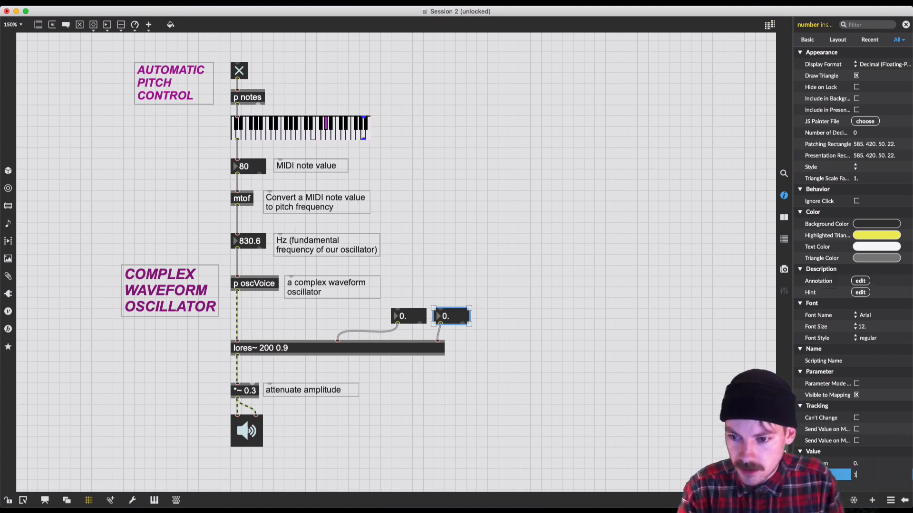
click(652, 358)
drag(455, 318, 450, 315)
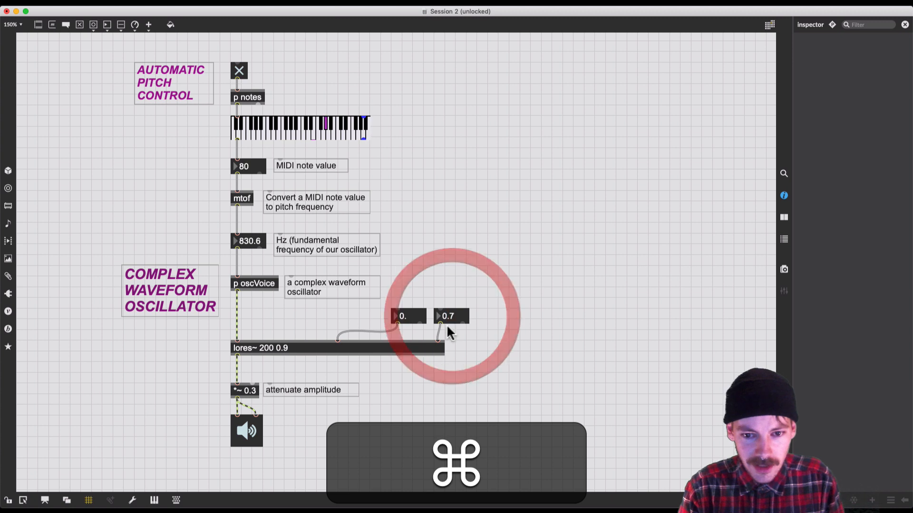
Inspect the lores~ object's attributes to check its cutoff frequency and resonance.
click(428, 346)
key(cmd+i)
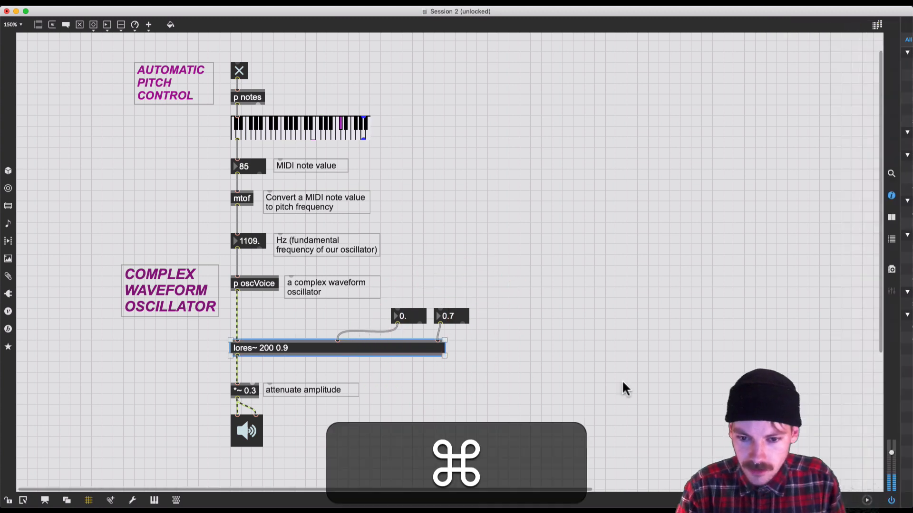
double_click(442, 350)
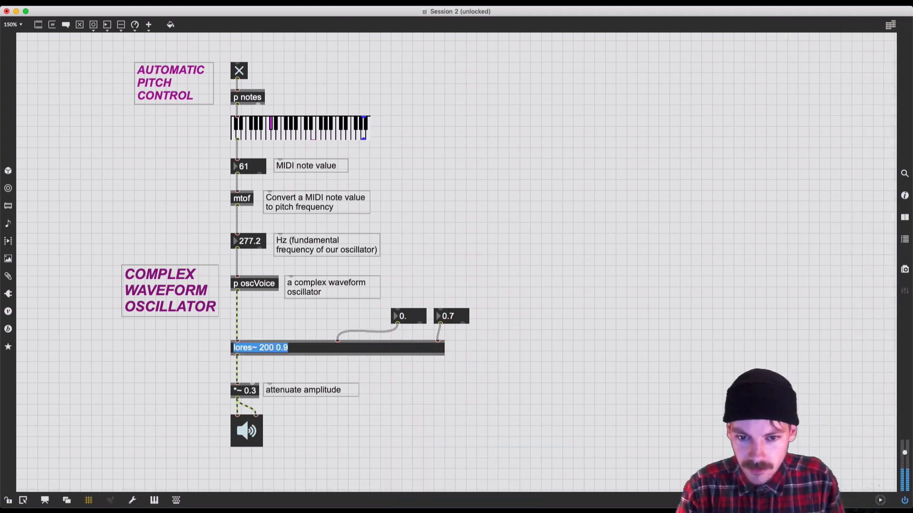
click(403, 370)
click(399, 352)
key(super+i)
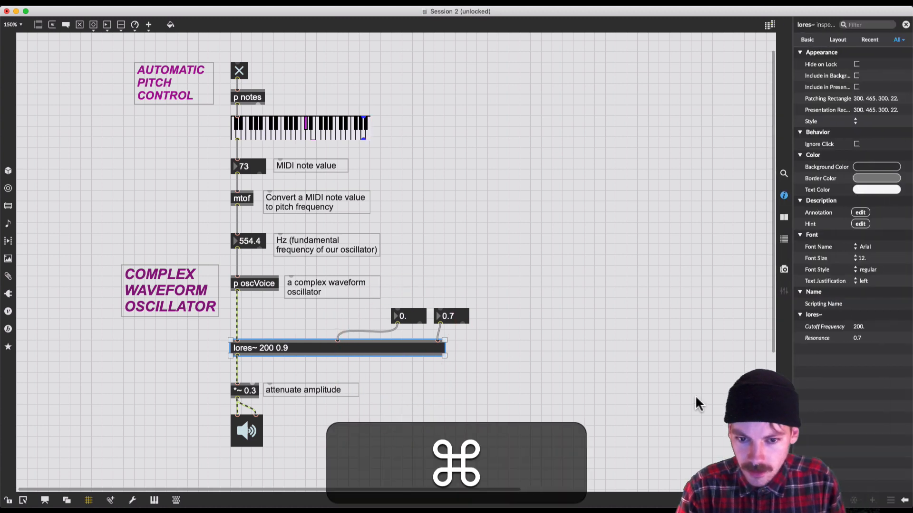
double_click(415, 349)
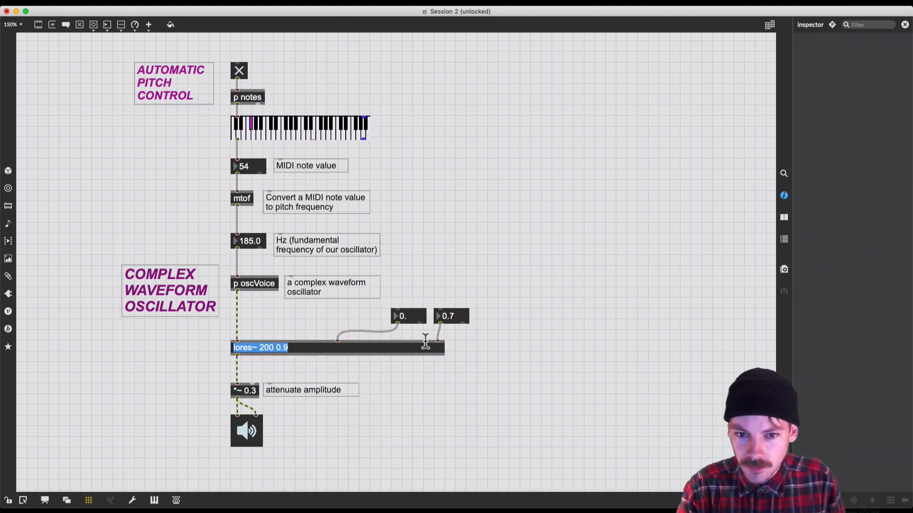
click(459, 327)
Lower the resonance number box's maximum to 0.9 and raise its value to 0.9.
click(456, 320)
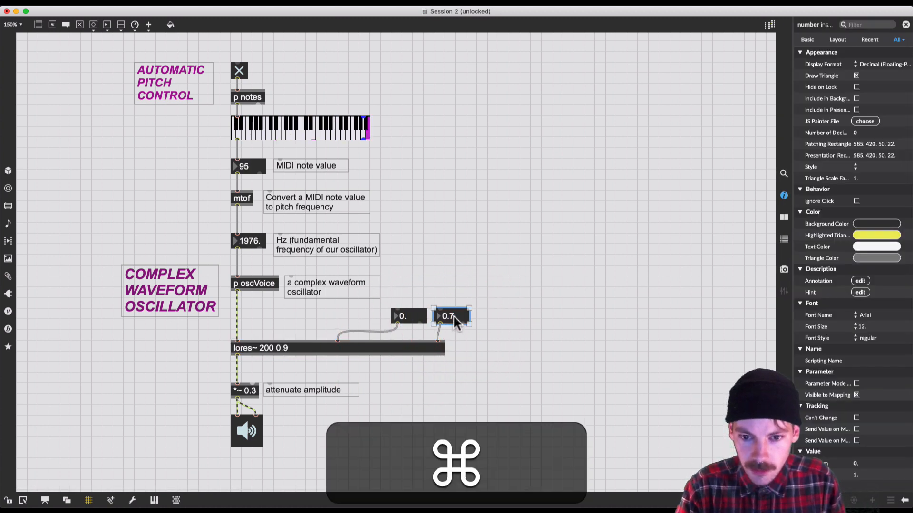
key(super+i)
key(super+i)
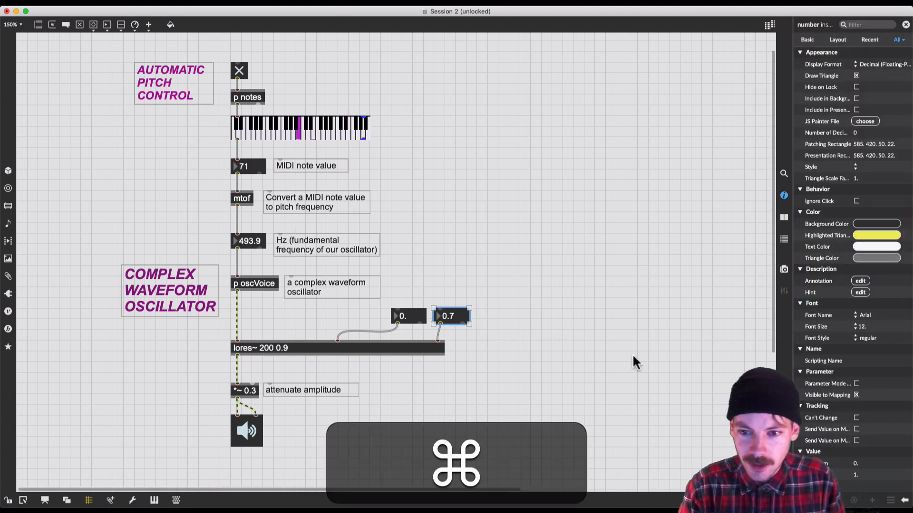
click(855, 475)
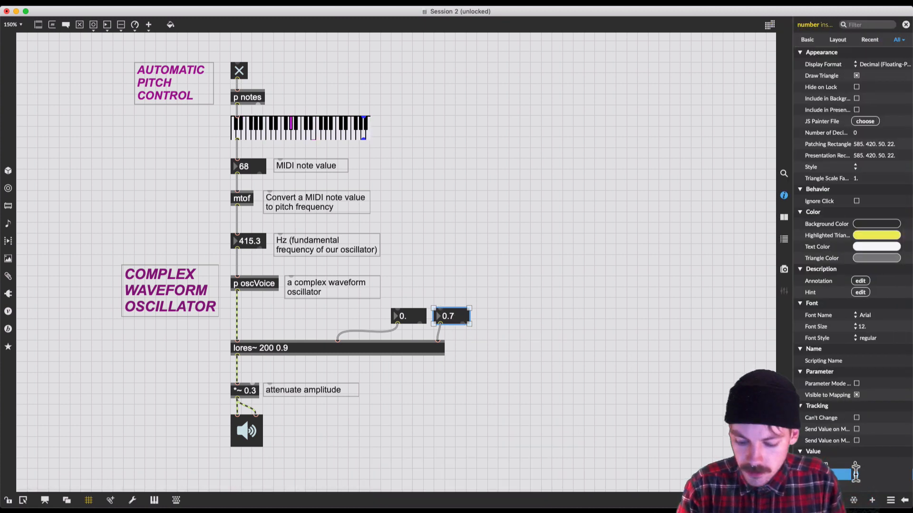
click(608, 342)
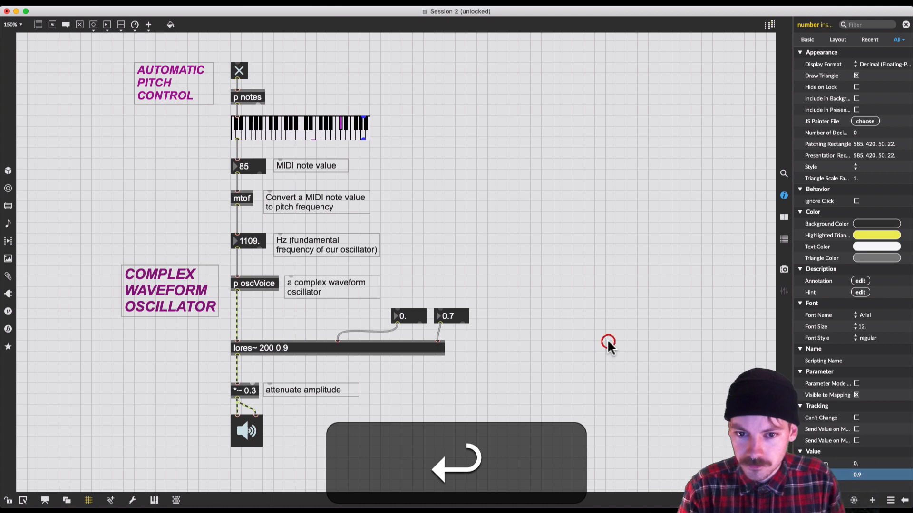
drag(454, 319, 442, 255)
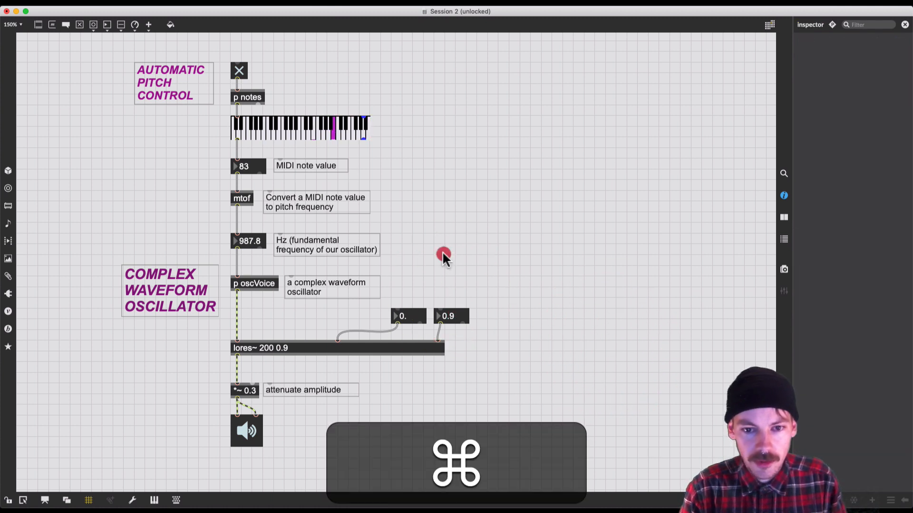
Sweep the cutoff number box feeding lores~ through a range of frequencies, ending at about 1011 Hz.
click(401, 319)
drag(401, 319, 398, 507)
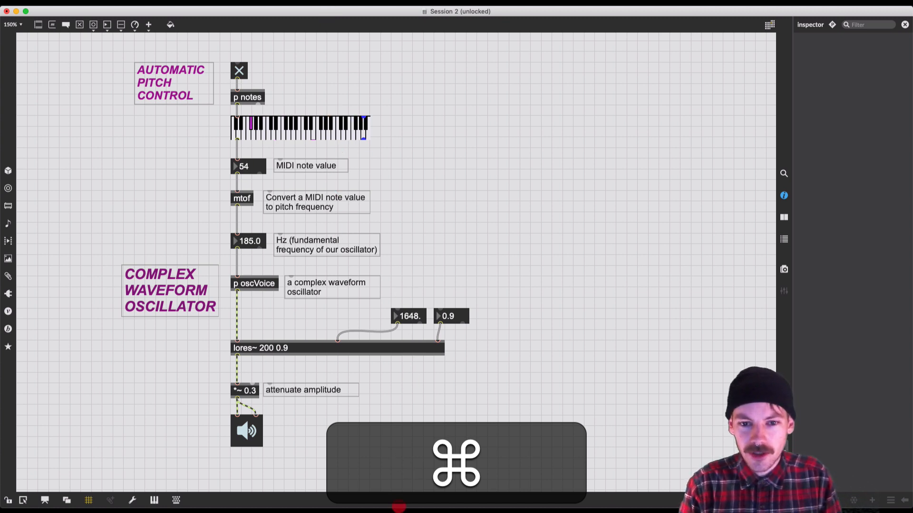
drag(403, 412, 407, 279)
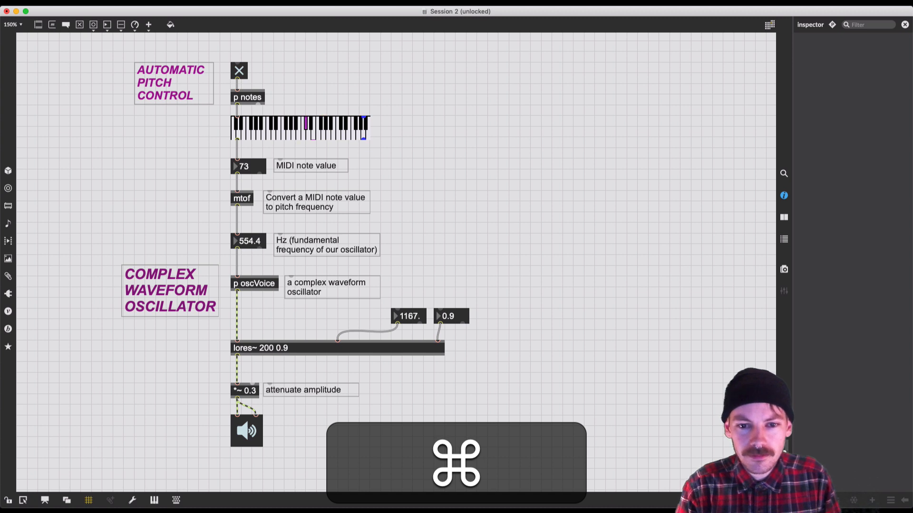
drag(407, 279, 407, 279)
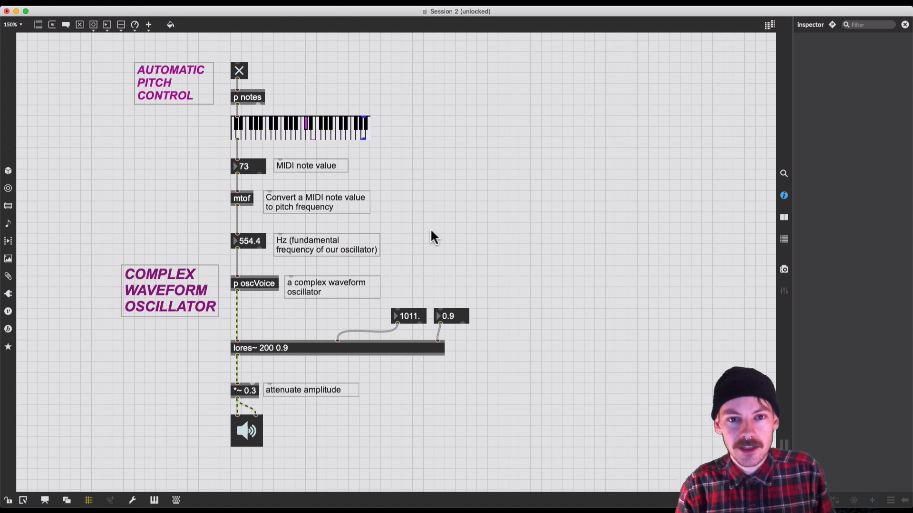
click(431, 265)
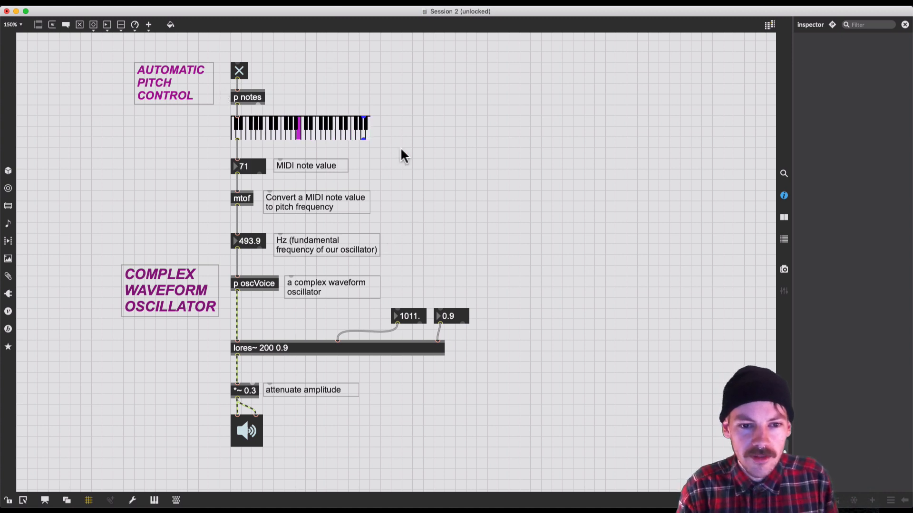
Duplicate the keyboard, MIDI note, mtof and Hz chain with its comments, placing the copy beside the original.
click(418, 139)
drag(408, 121, 227, 250)
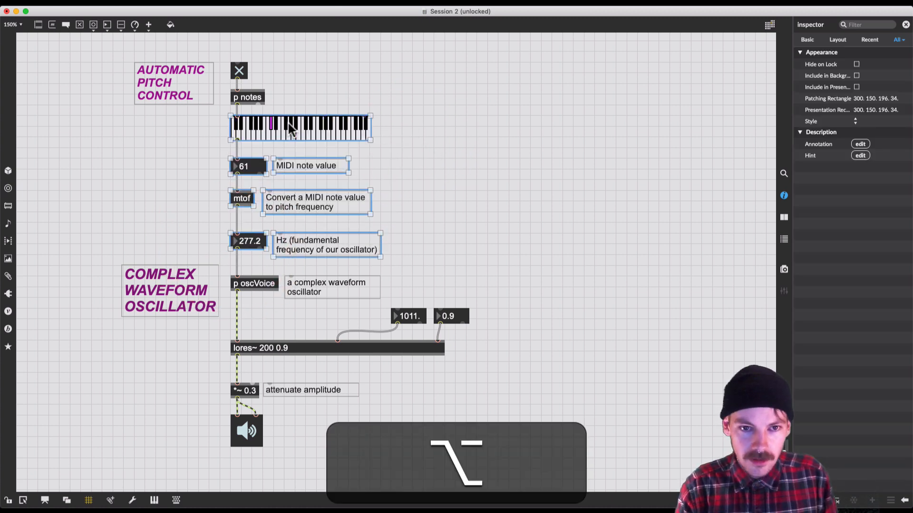
drag(289, 131, 460, 128)
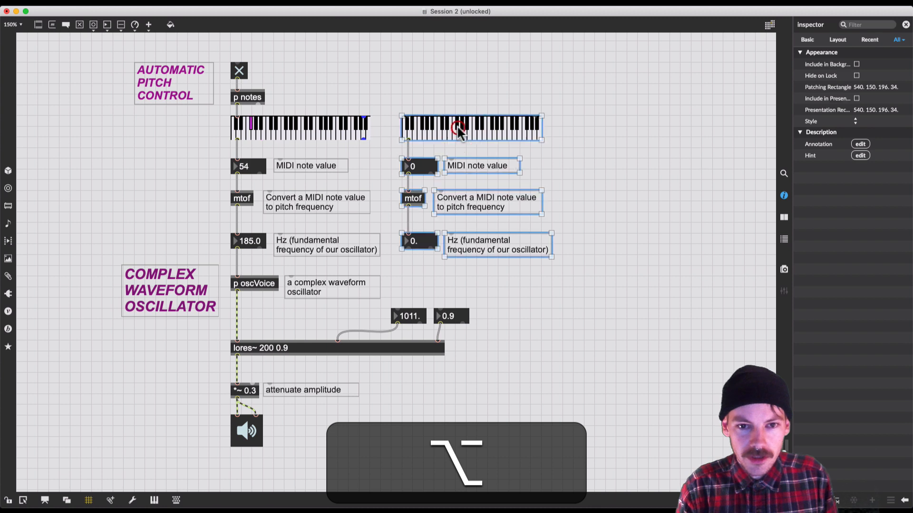
Widen p notes, connect its right outlet to the duplicated keyboard, and connect the duplicated Hz box to the cutoff number box.
click(248, 98)
drag(264, 103, 412, 104)
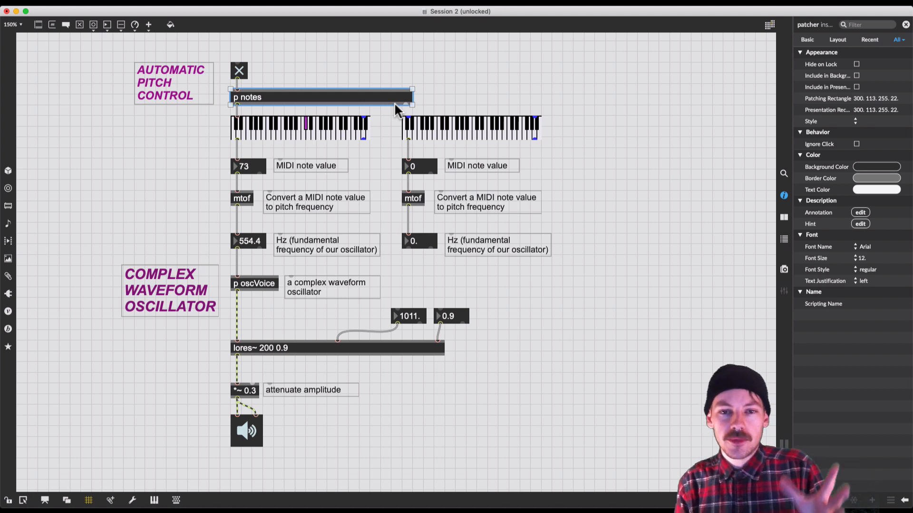
drag(405, 105, 409, 118)
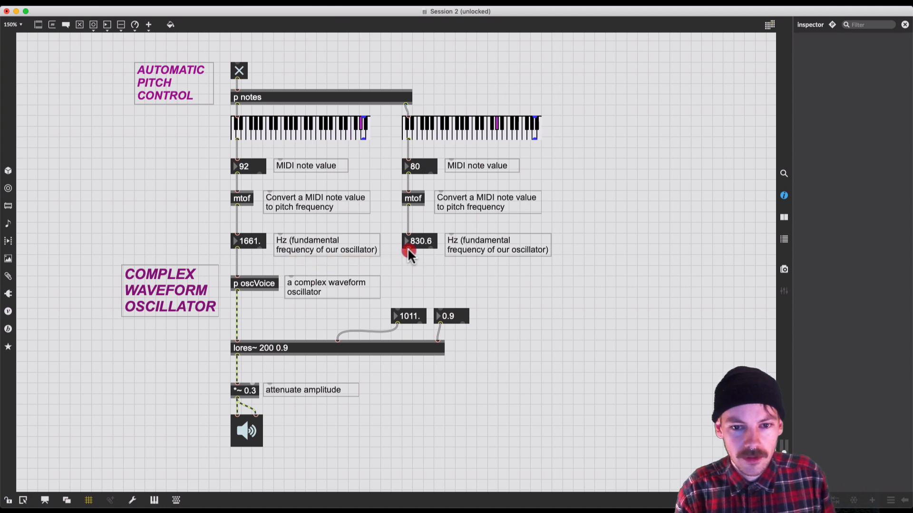
drag(408, 248, 400, 313)
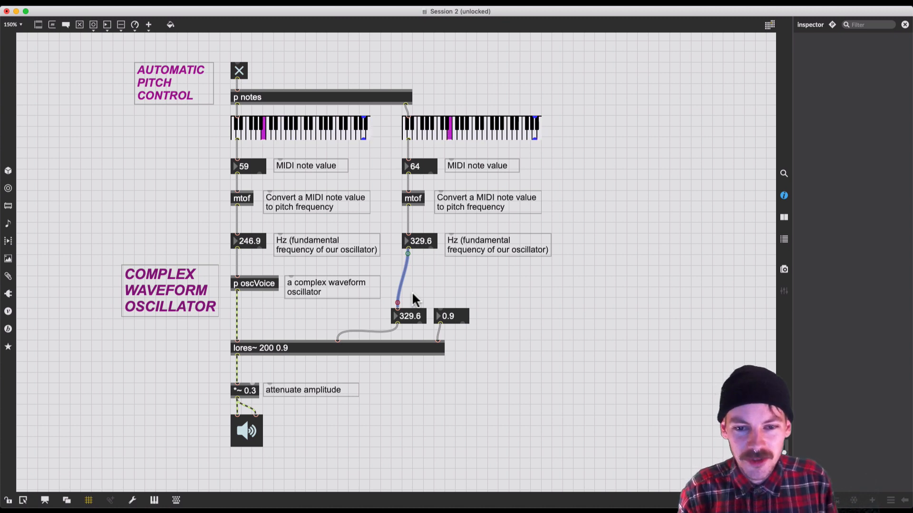
Insert a / 2. object between the duplicated Hz box and the cutoff number box, aligned beneath the Hz box.
click(418, 276)
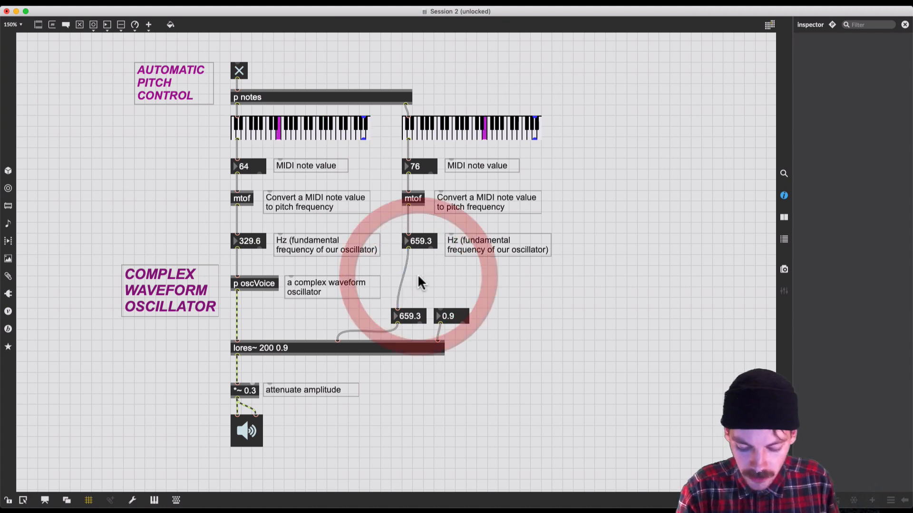
text(n/ 2.)
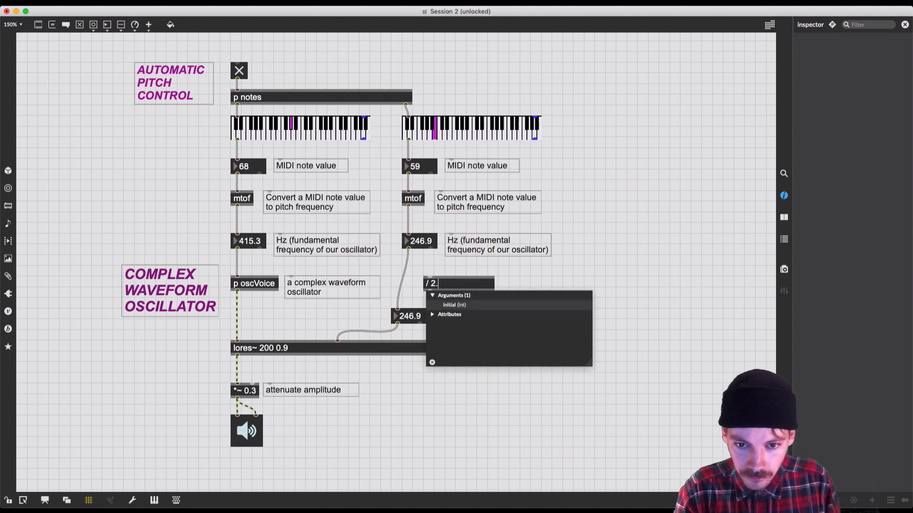
click(422, 263)
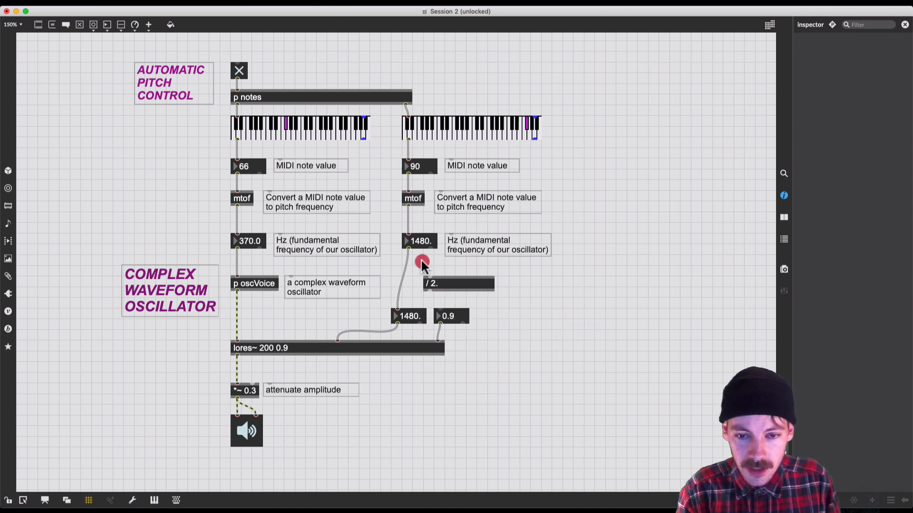
click(401, 282)
mouse_move(398, 307)
mouse_down()
mouse_move(427, 279)
mouse_move(430, 290)
mouse_move(396, 311)
mouse_up()
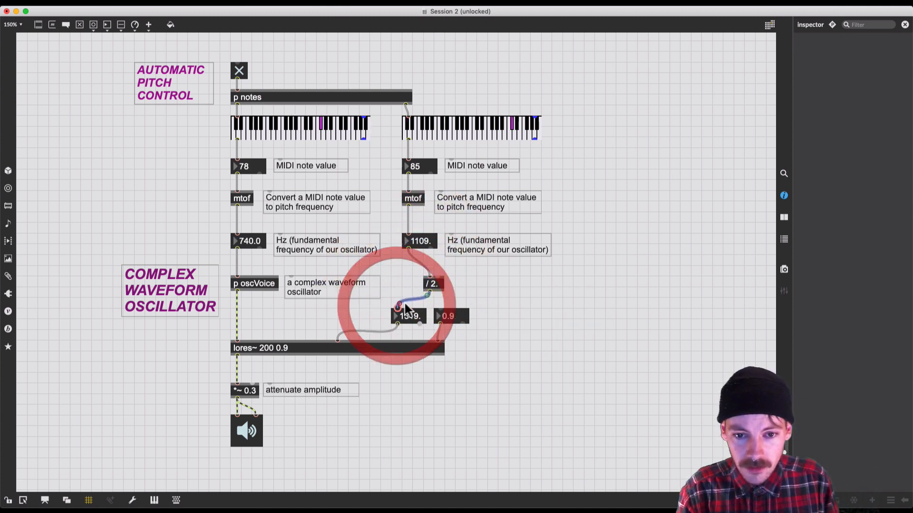
drag(432, 285, 412, 291)
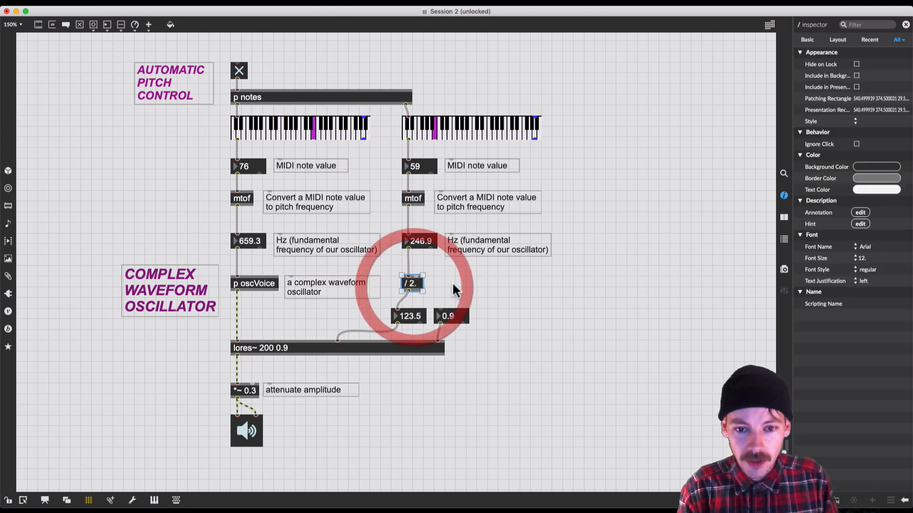
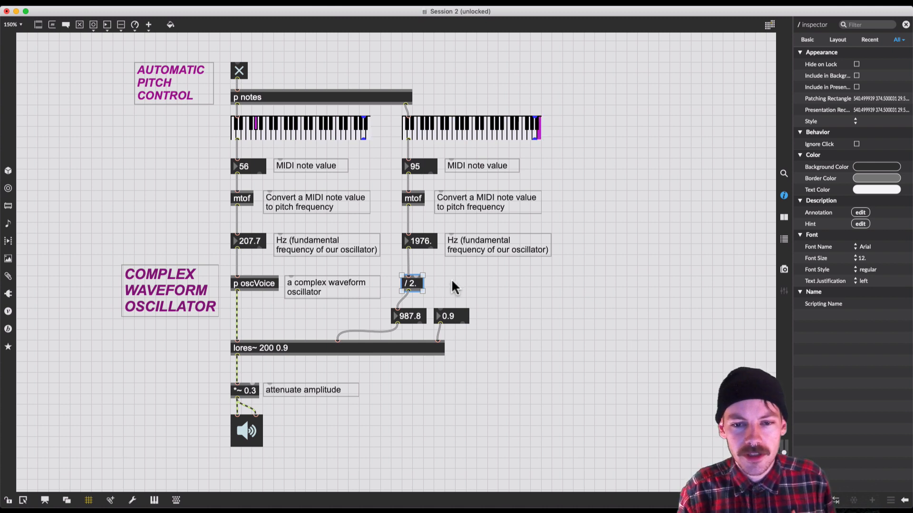
Delete the / 2. object and connect the duplicated Hz box directly to the cutoff number box.
double_click(411, 283)
key(BackSpace)
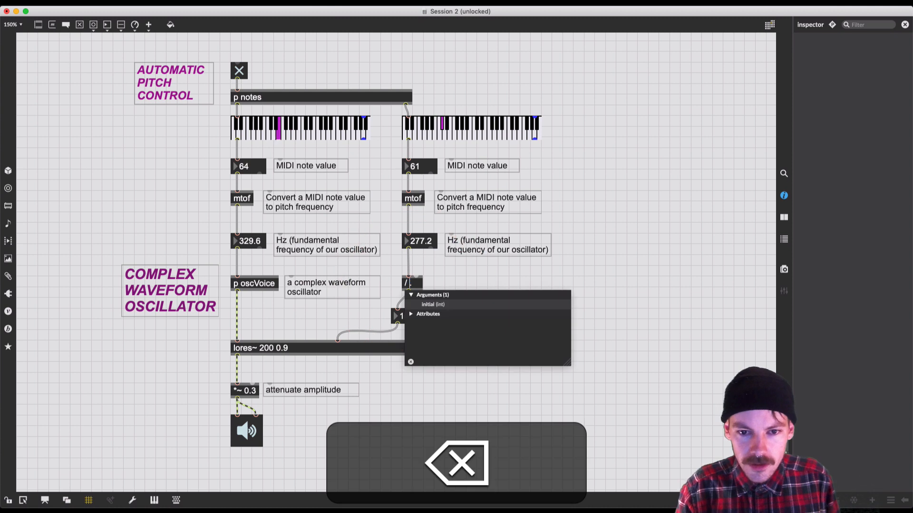
text(.)
click(413, 286)
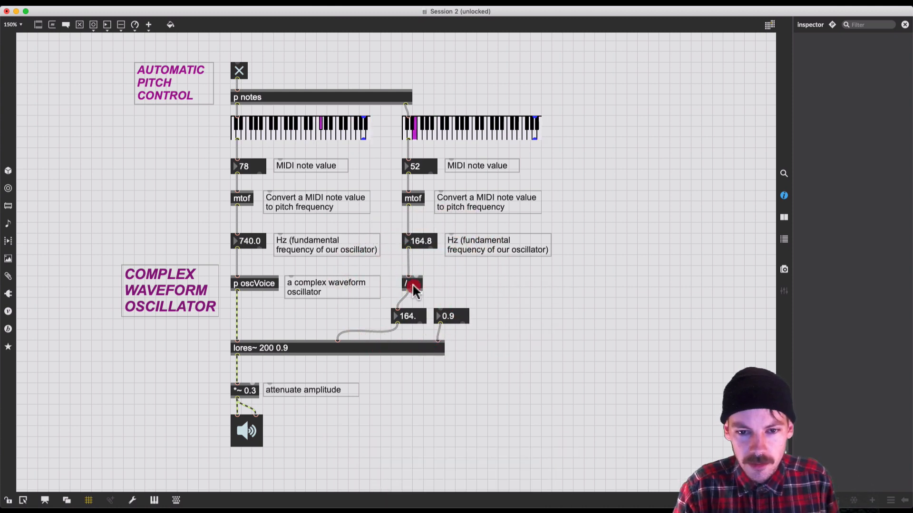
key(BackSpace)
click(413, 286)
key(BackSpace)
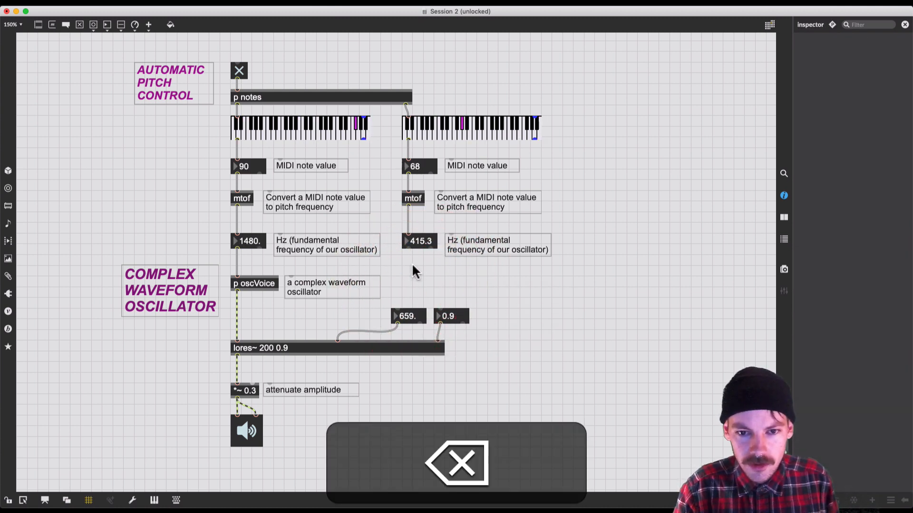
drag(408, 248, 398, 310)
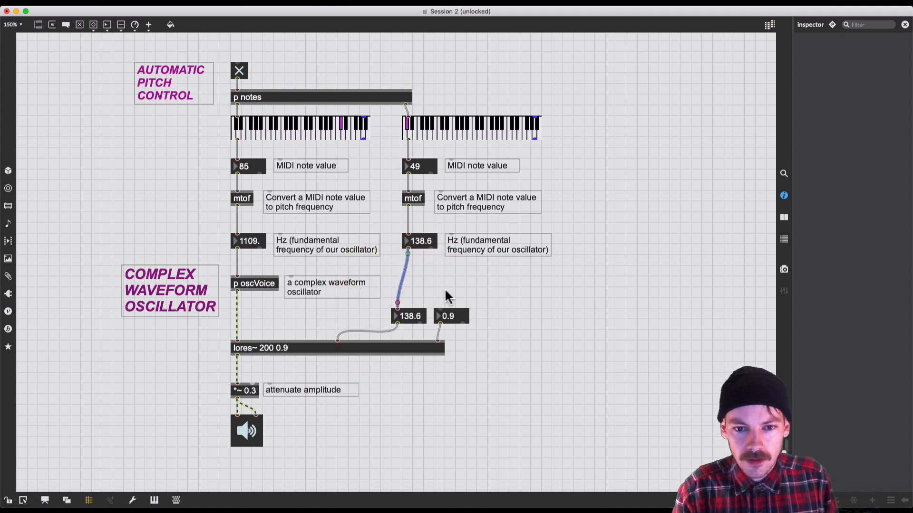
Create a line 1. object in the empty area beside the duplicated chain.
click(536, 288)
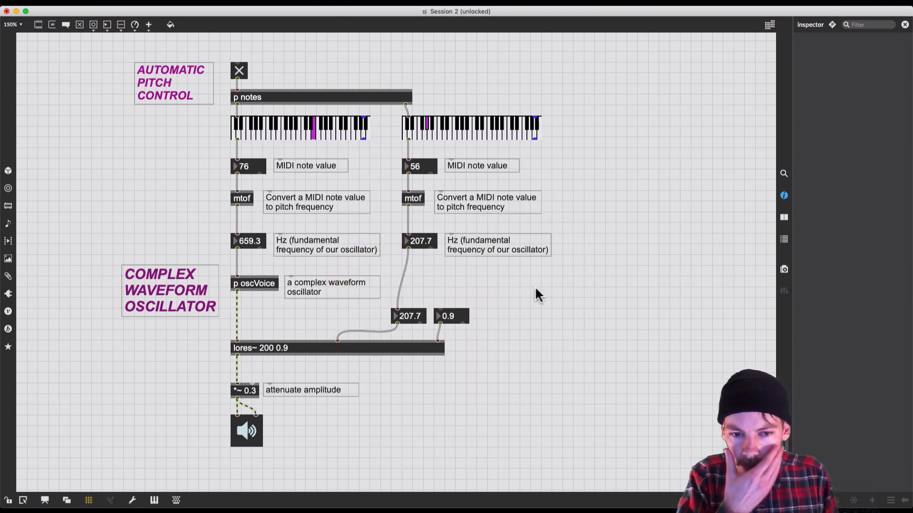
text(nlin)
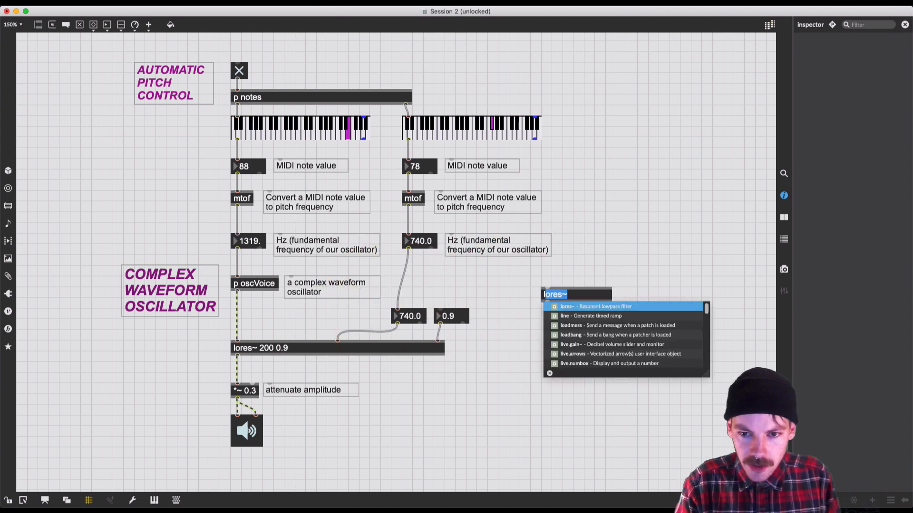
key(Right)
text(1)
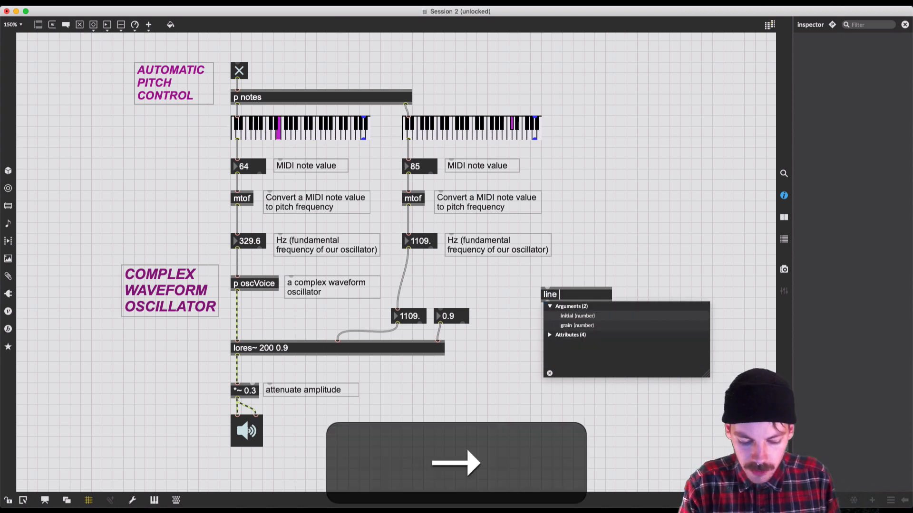
click(569, 263)
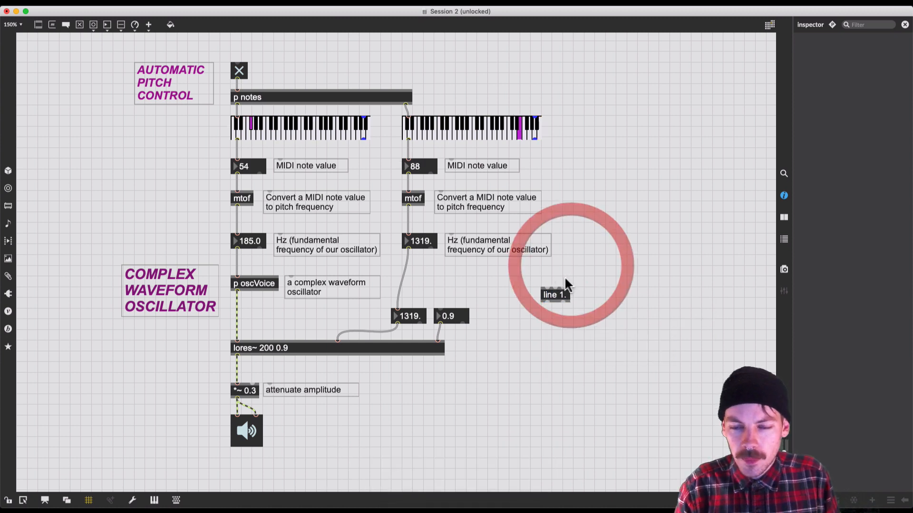
Open the help patch for the line object, examine its ramp time inlet and arguments, and close it.
key(alt)
click(554, 297)
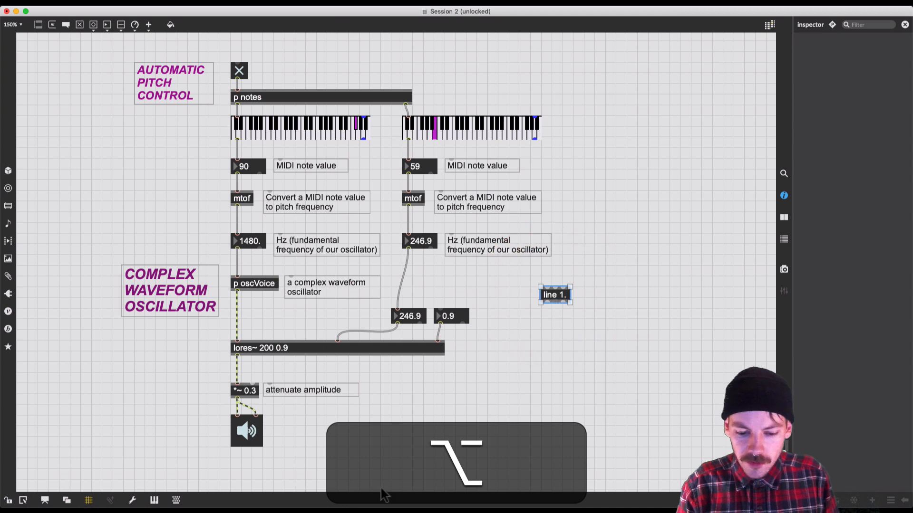
drag(460, 225, 438, 75)
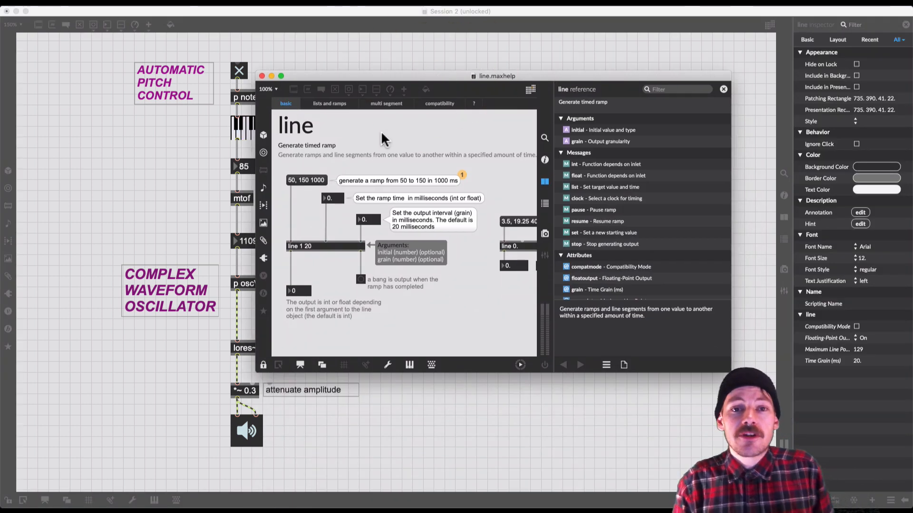
click(261, 77)
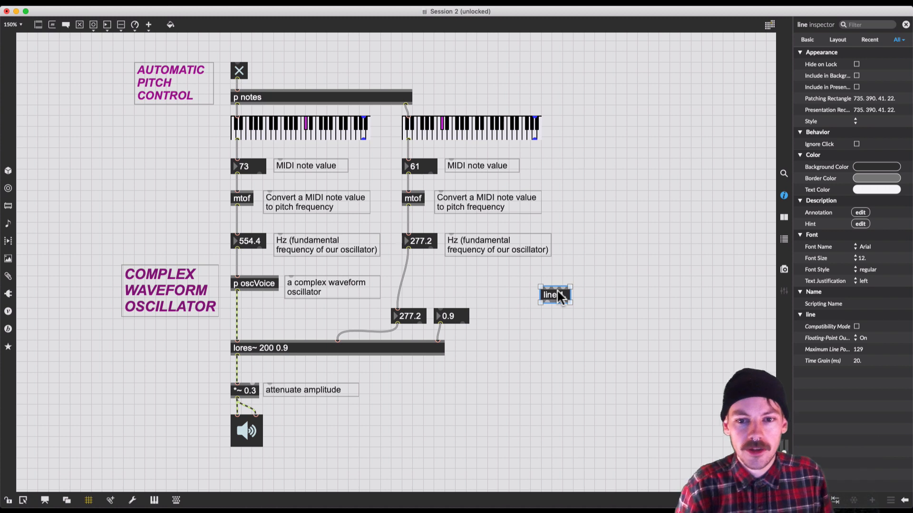
Insert the line 1. object into the connection between the duplicated Hz box and the cutoff number box.
click(469, 282)
click(400, 292)
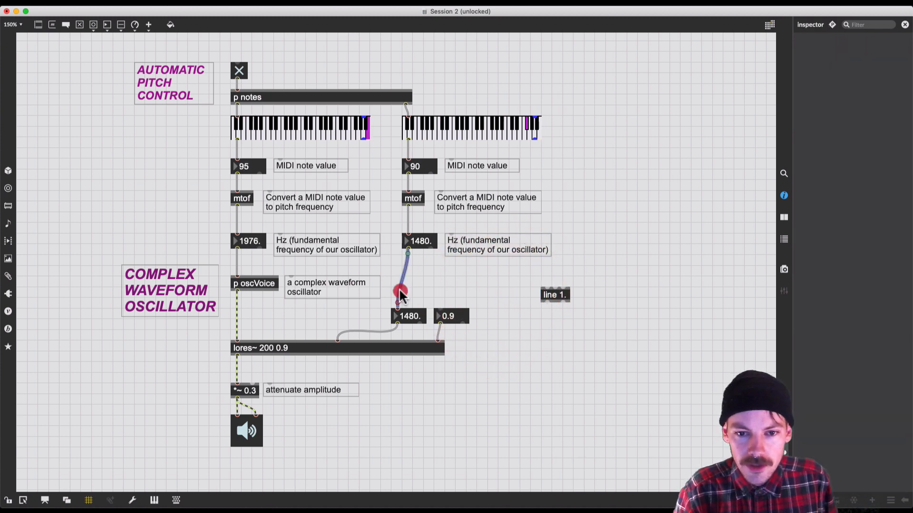
mouse_move(400, 301)
mouse_down()
mouse_move(545, 288)
mouse_move(401, 295)
mouse_move(398, 310)
mouse_up()
click(544, 296)
drag(544, 296, 402, 283)
Move the 0.9 resonance box aside, widen the cutoff number box, and lower line 1. so it aligns beneath the Hz box.
drag(469, 316, 518, 326)
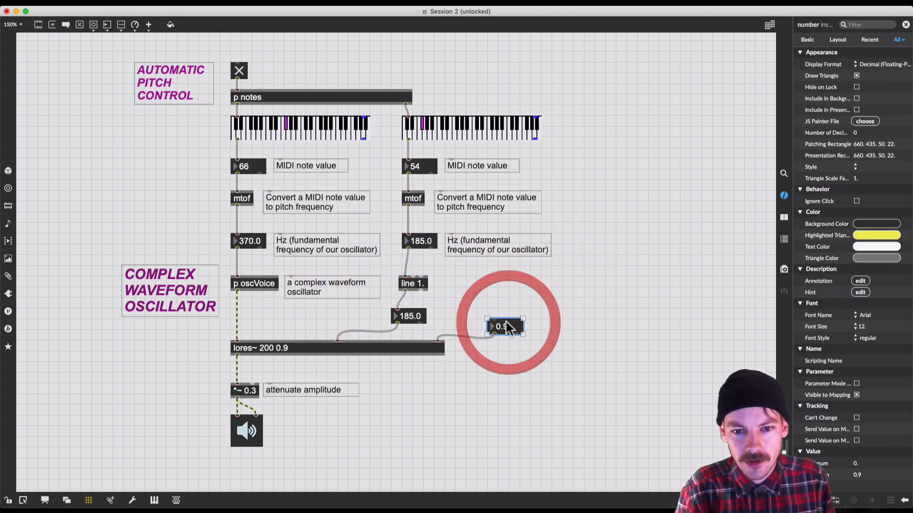
click(416, 316)
drag(435, 333, 467, 333)
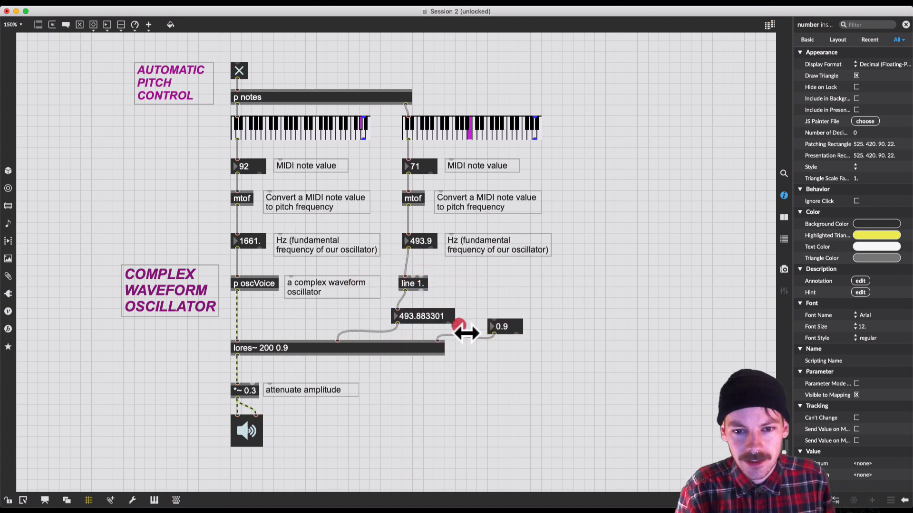
click(454, 295)
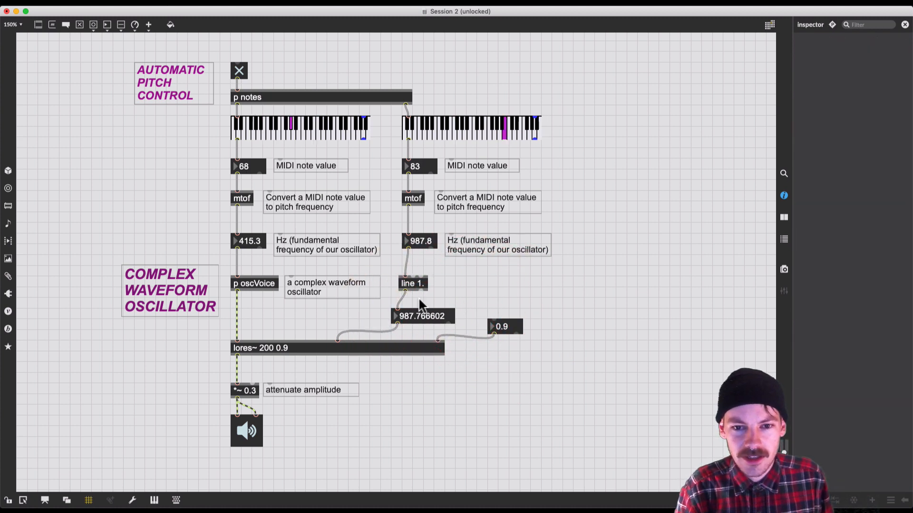
click(413, 283)
drag(415, 286, 419, 296)
click(424, 267)
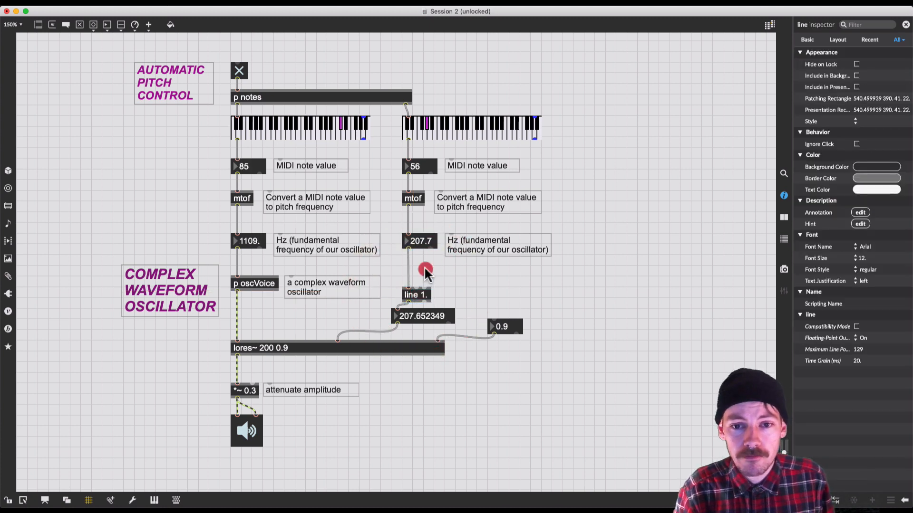
Add a message box containing 100, trigger it from the duplicated Hz box, and connect it to the middle inlet of line 1.
mouse_move(416, 288)
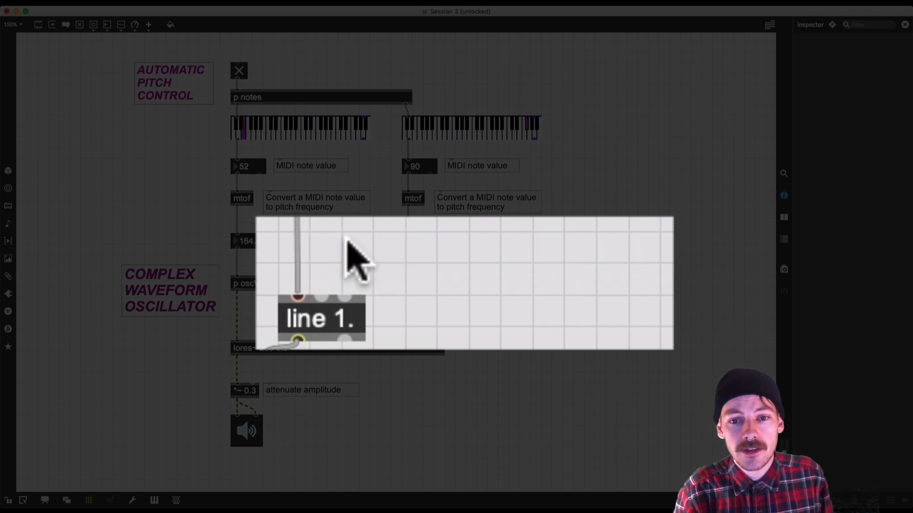
click(424, 267)
key(m)
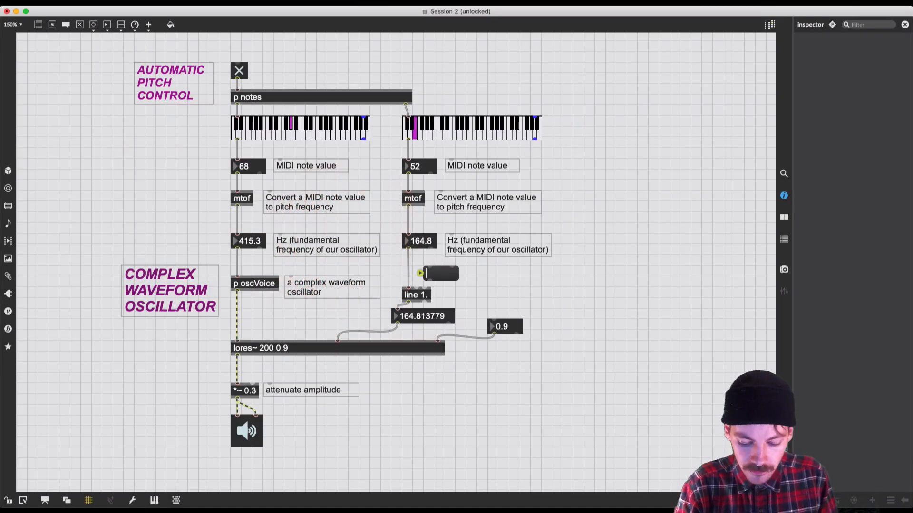
text(100)
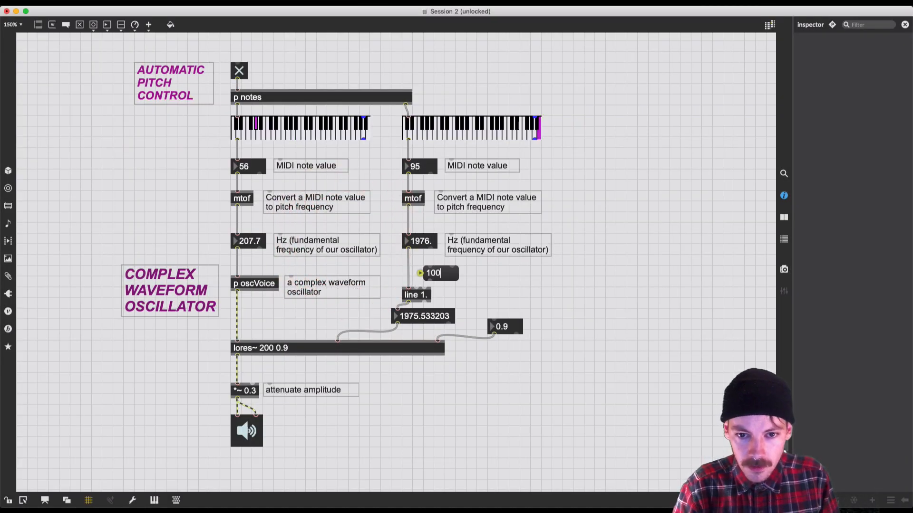
click(432, 272)
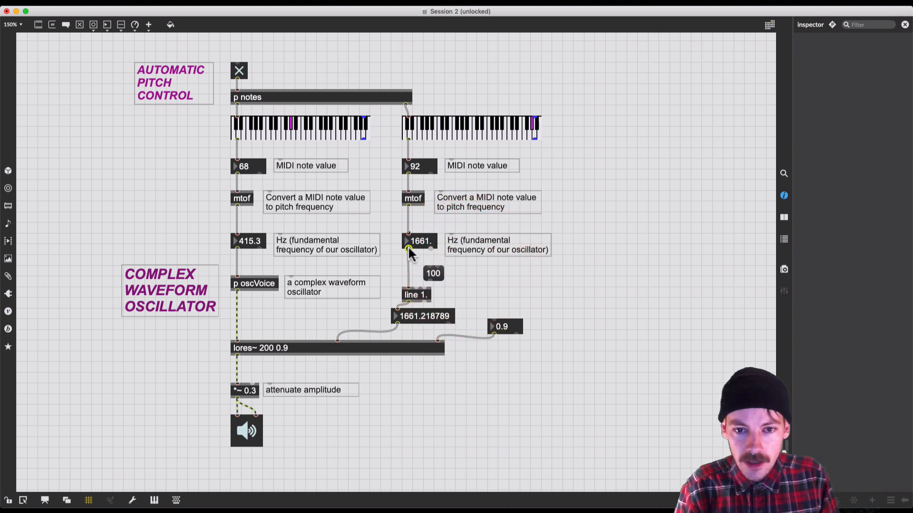
drag(408, 247, 427, 272)
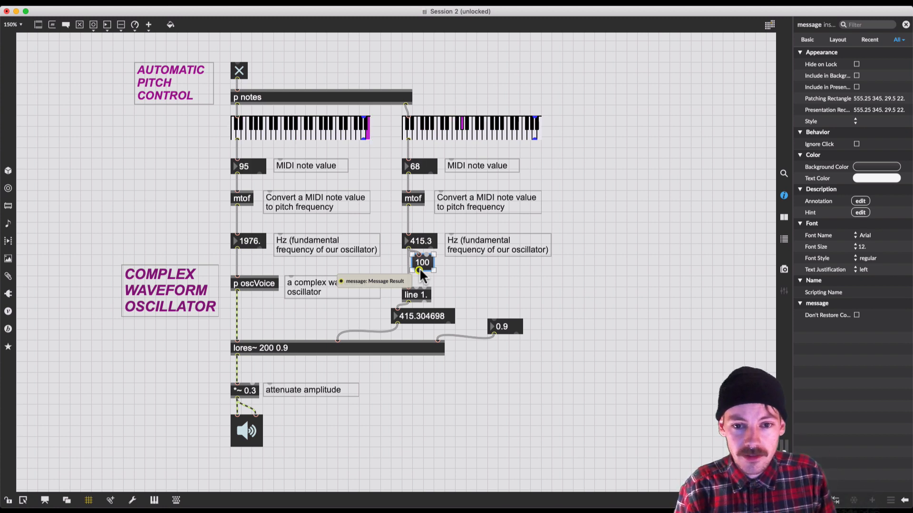
drag(420, 271, 418, 291)
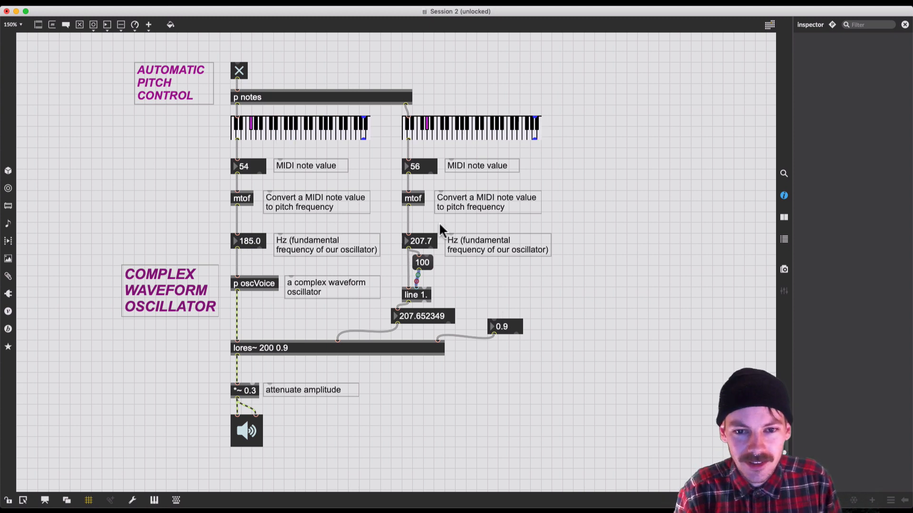
Insert a / 2. object between the duplicated mtof and its Hz box, removing the direct connection between them.
click(418, 218)
text(n)
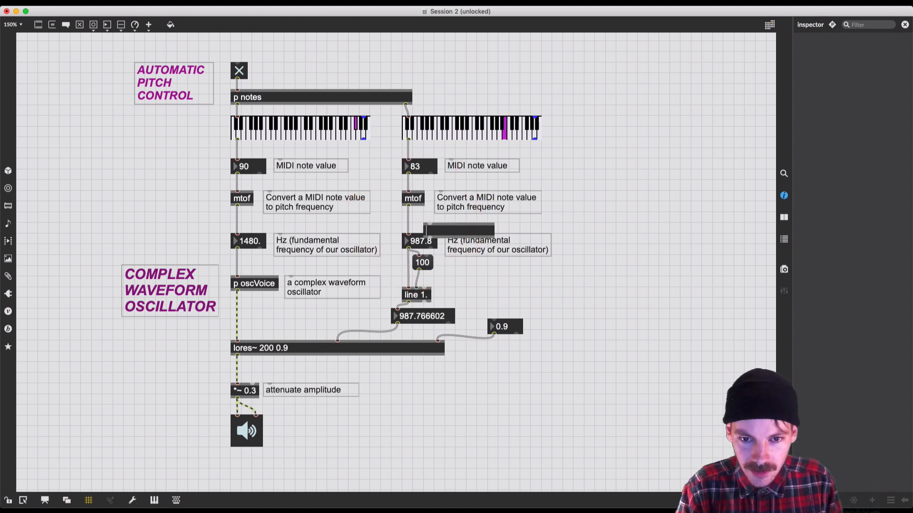
text(/ 2.)
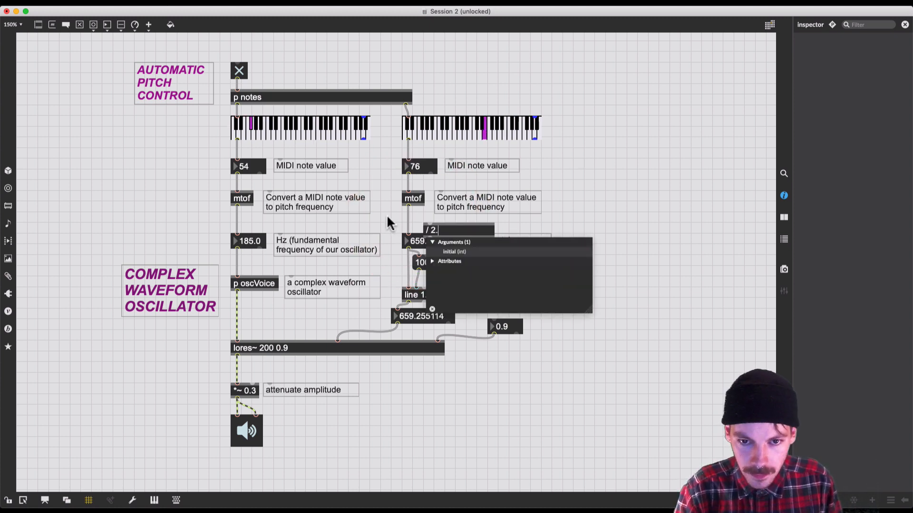
click(387, 216)
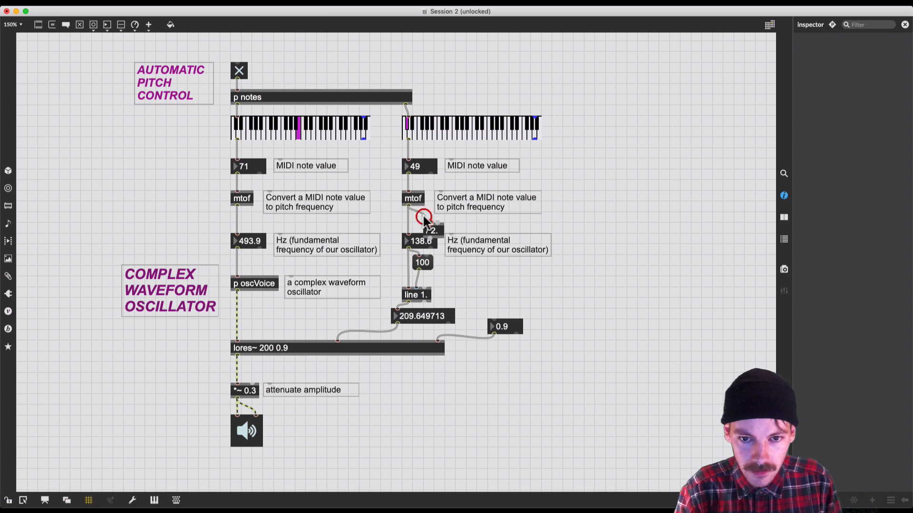
click(424, 217)
drag(433, 231, 417, 221)
click(407, 224)
key(BackSpace)
click(438, 223)
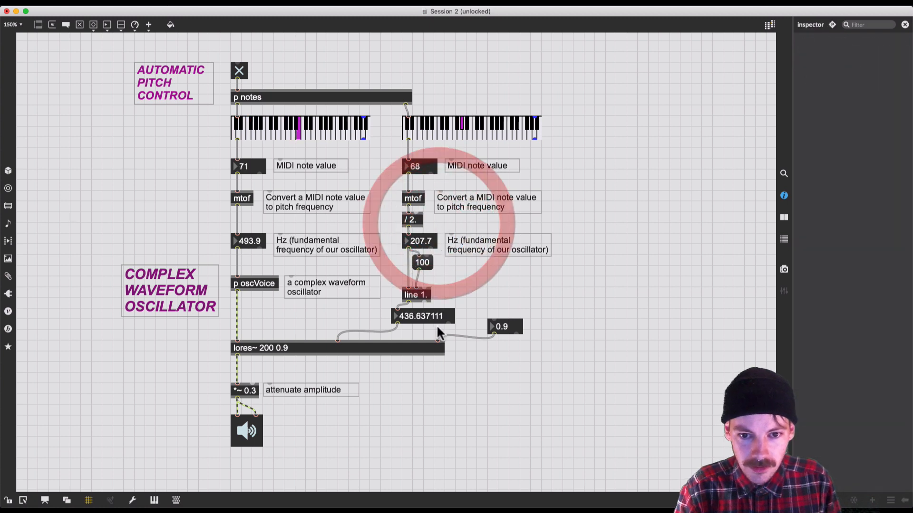
Set the ramp time message to 50 and delete the stray empty object beside line 1.
double_click(466, 289)
double_click(421, 265)
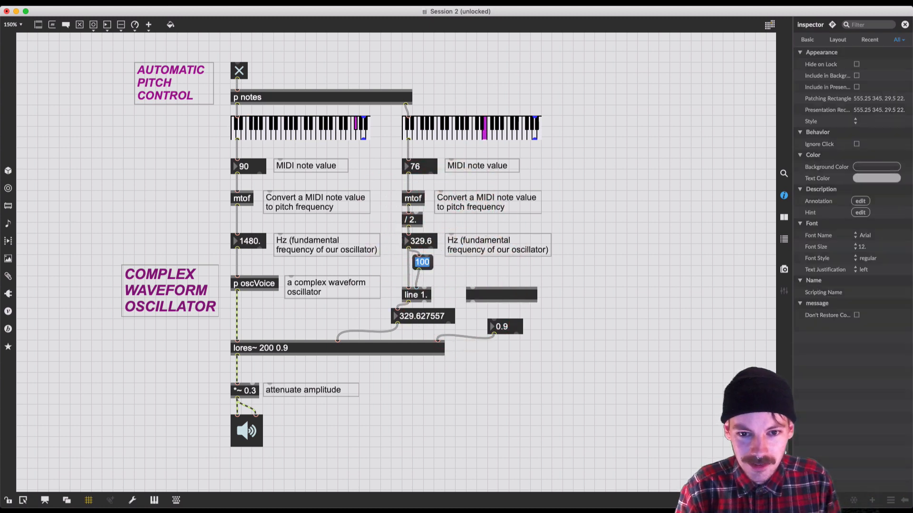
double_click(422, 265)
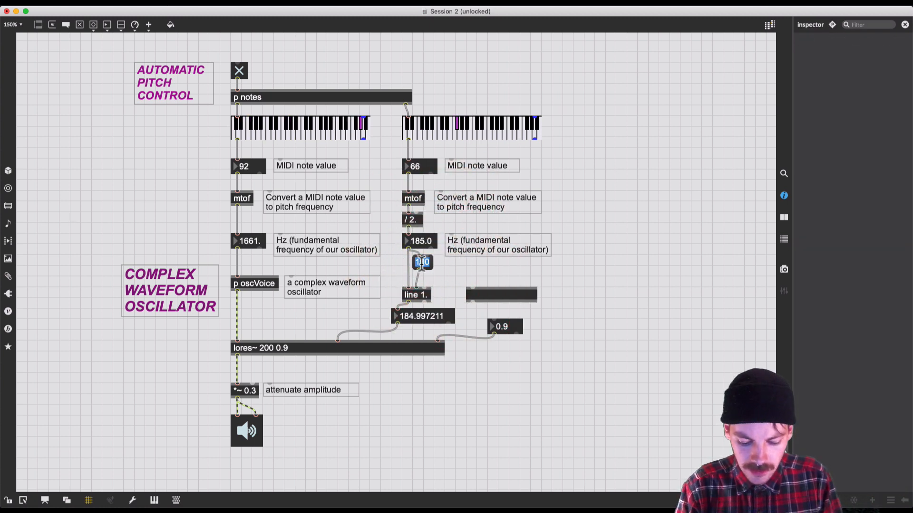
text(50)
click(447, 278)
click(475, 295)
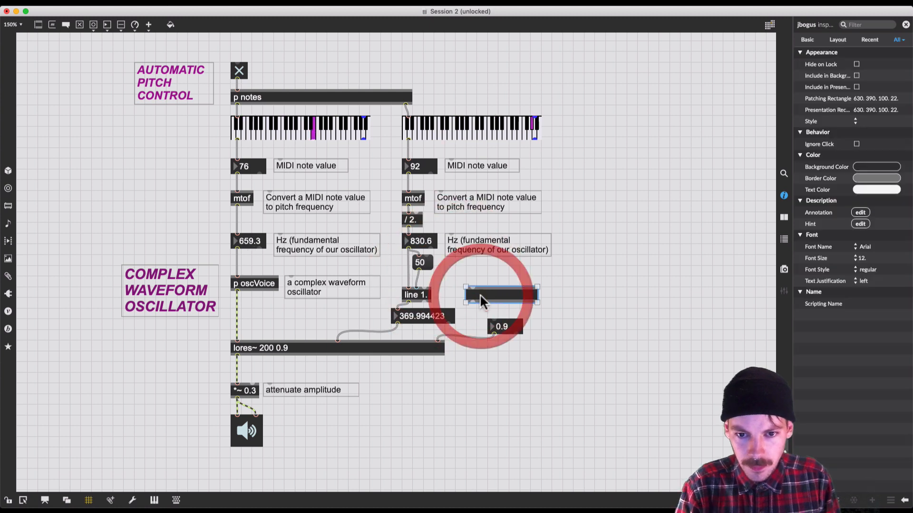
key(BackSpace)
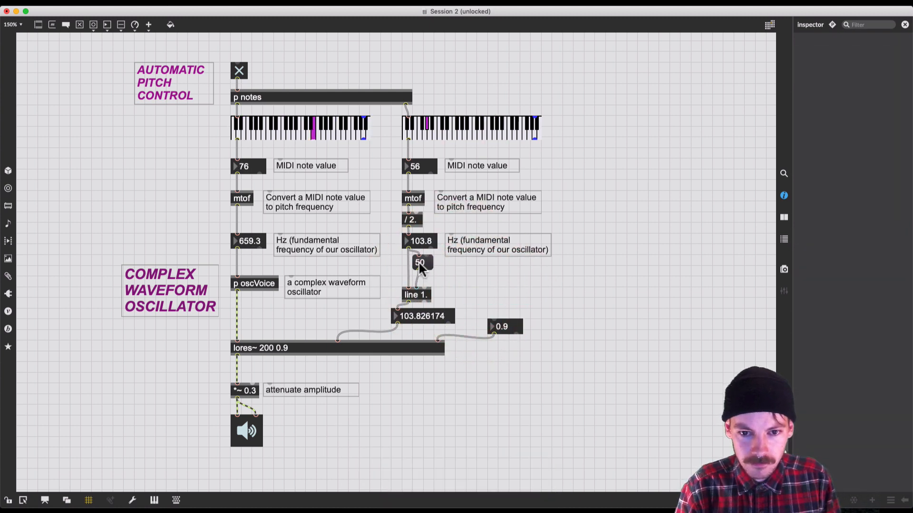
Set the ramp time message feeding line 1. to 150.
click(419, 264)
click(419, 262)
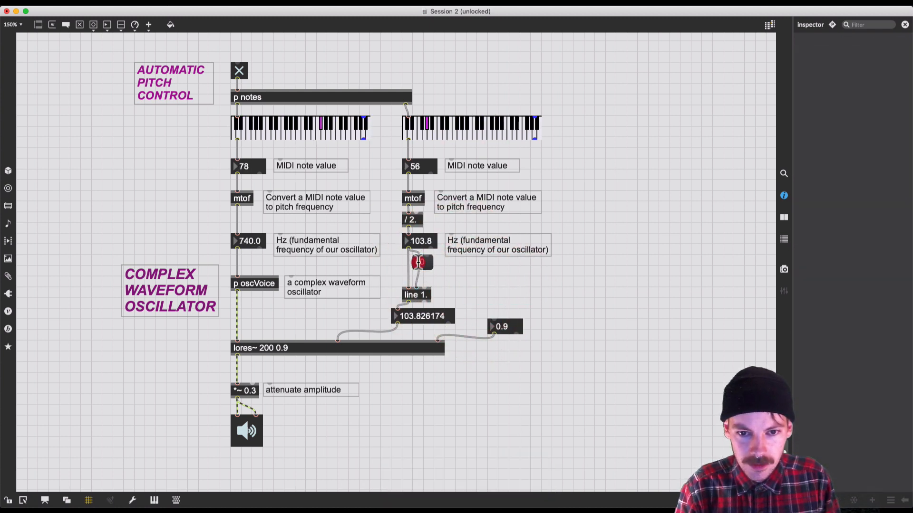
text(1)
click(452, 267)
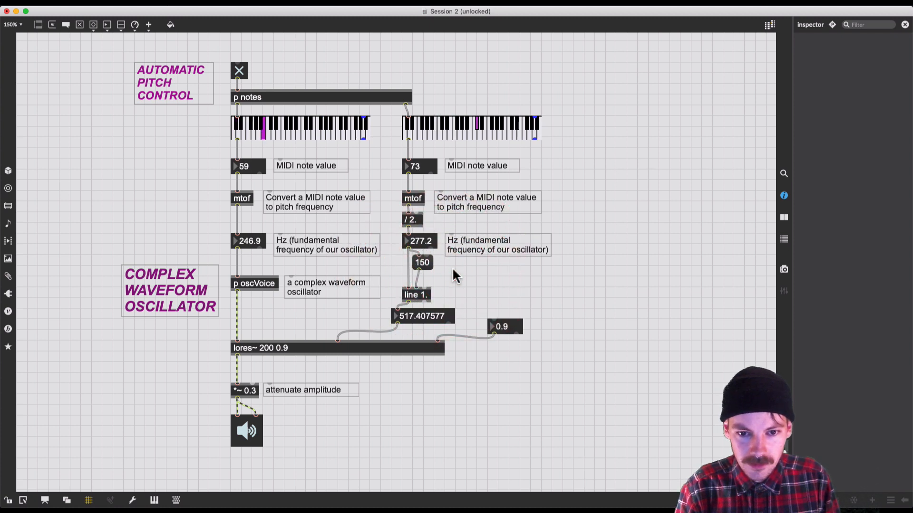
Set the ramp time message feeding line 1. to 100.
click(425, 264)
click(423, 262)
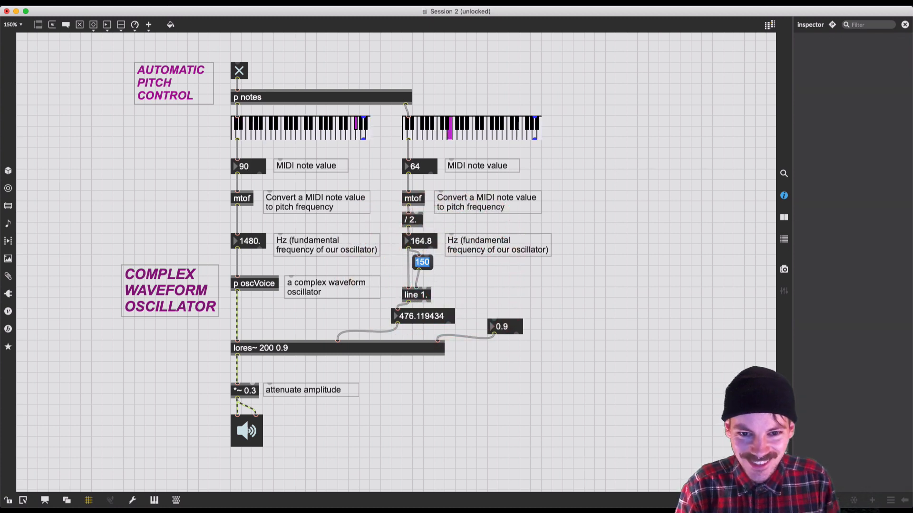
text(100)
click(468, 292)
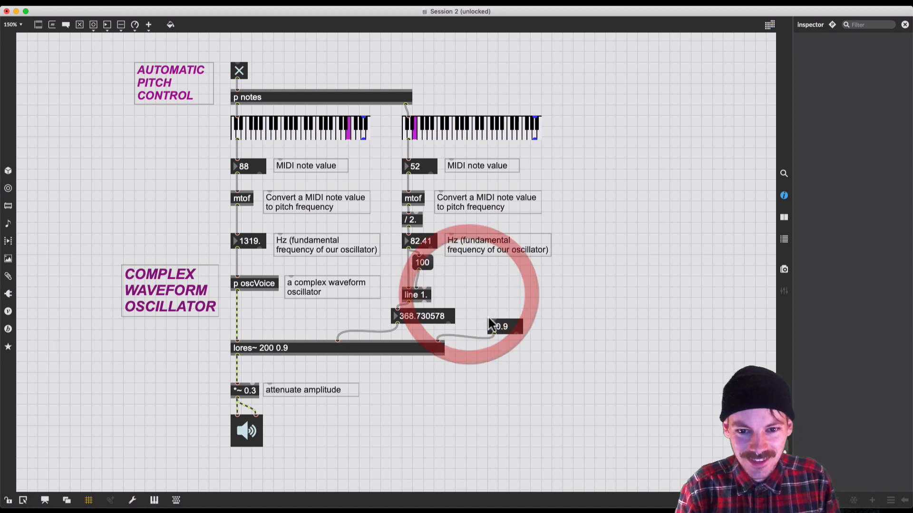
Move the 0.9 resonance number box back beside the widened cutoff number box.
click(505, 327)
drag(505, 327, 483, 318)
scroll(528, 363, right, 3)
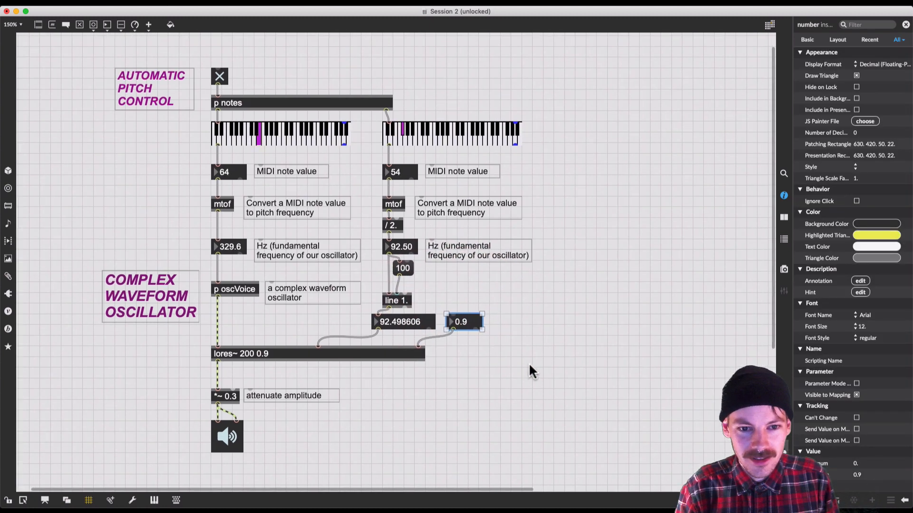
Duplicate the whole voice chain, from both keyboards down to the *~ 0.3 object and its comment, and place the copy beside the original.
scroll(529, 365, right, 2)
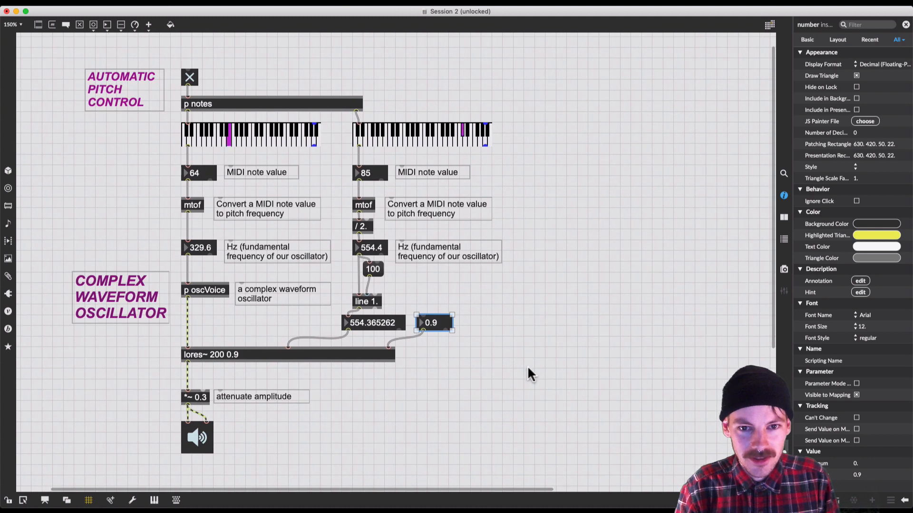
scroll(527, 366, right, 2)
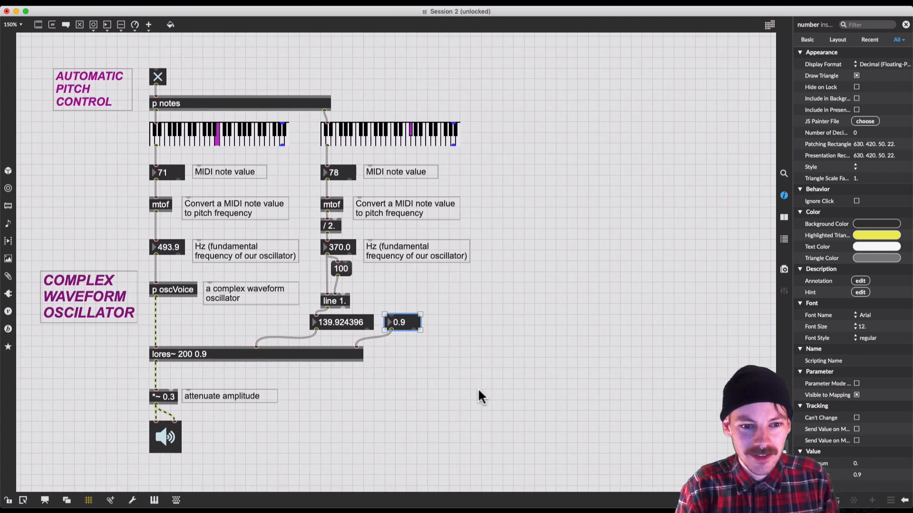
click(479, 387)
drag(478, 388, 505, 135)
click(485, 95)
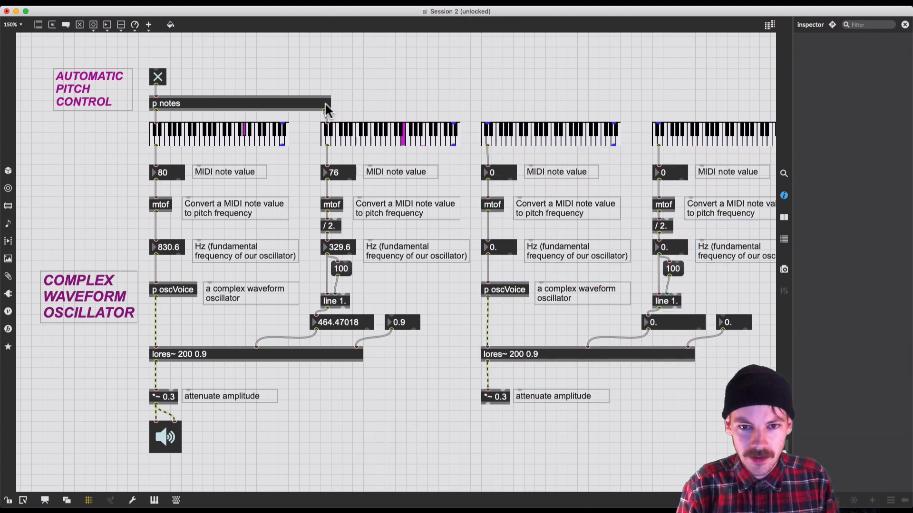
Cross-connect the p notes outlets, second to the copied oscillator keyboard and first to the copied filter keyboard, and set the copied resonance to 0.9.
drag(323, 112, 485, 119)
drag(156, 111, 660, 123)
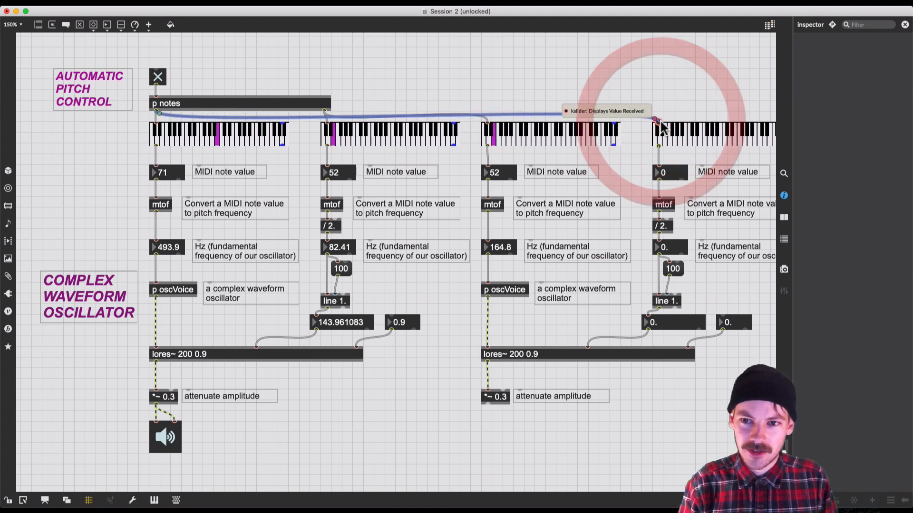
mouse_move(734, 323)
mouse_down()
mouse_move(740, 267)
mouse_move(736, 324)
mouse_up()
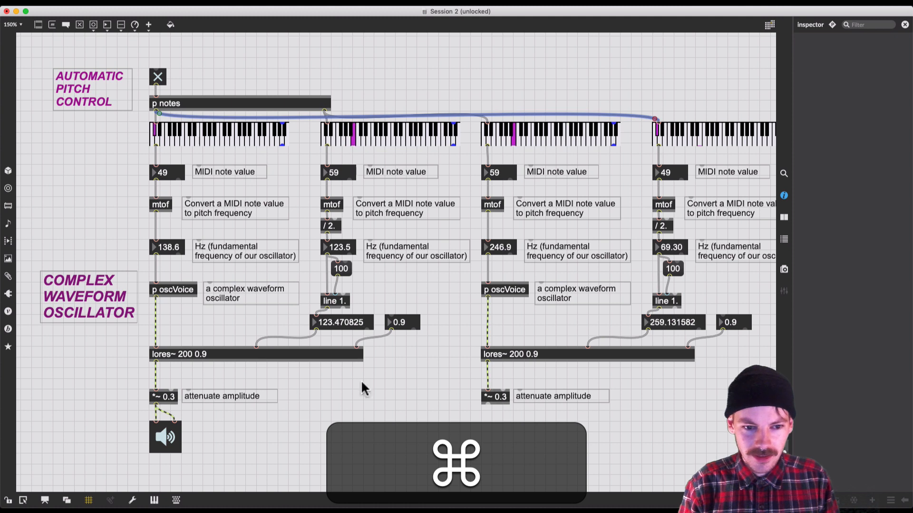
Remove the first voice's cord to the right audio input, center the audio output between the voices, and feed its right input from the copied *~ 0.3.
click(166, 415)
key(BackSpace)
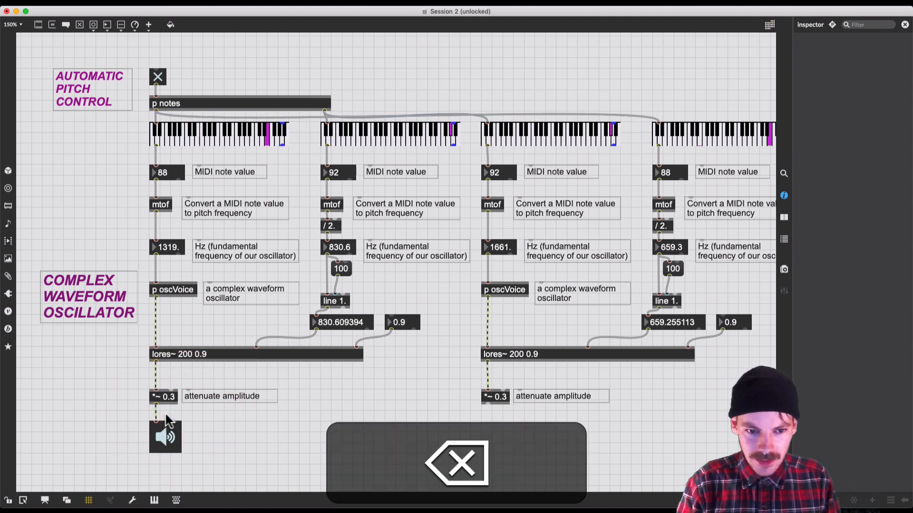
drag(488, 407, 369, 442)
click(377, 410)
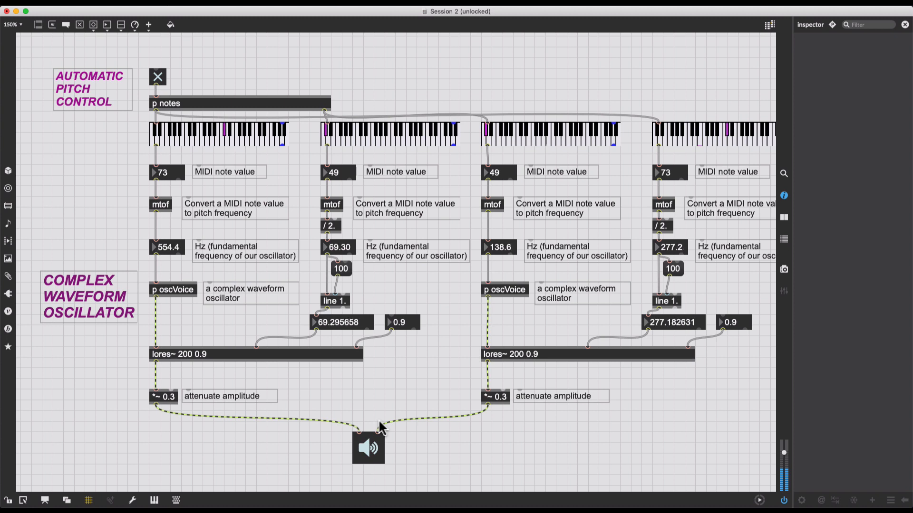
Change the division object in the copied voice's filter cutoff chain to / 1.
click(664, 226)
click(665, 225)
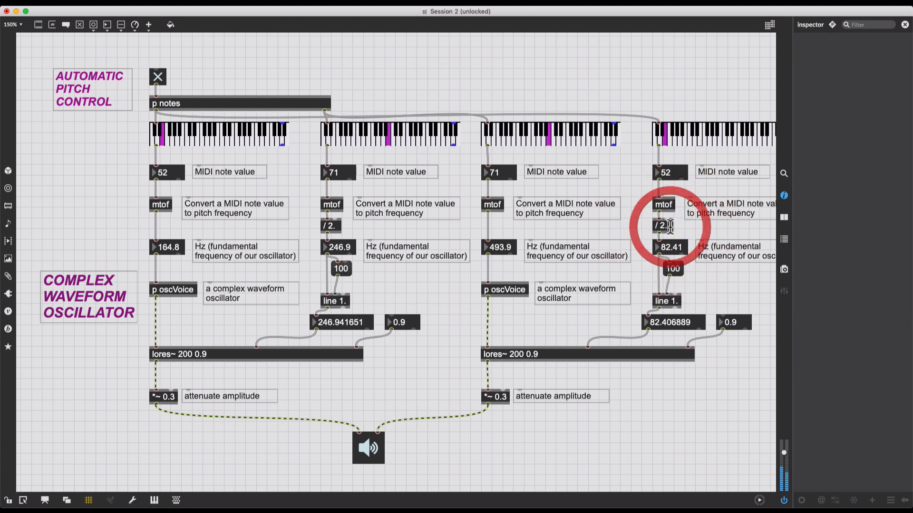
key(BackSpace)
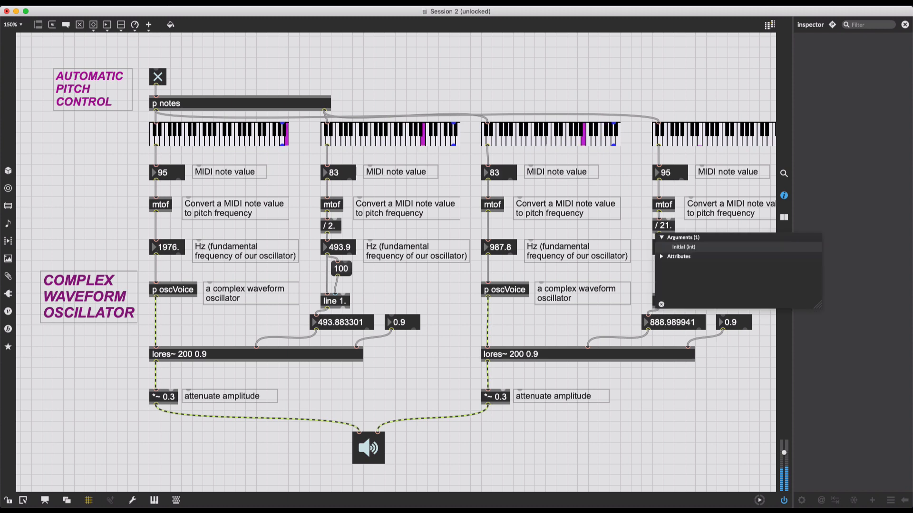
key(BackSpace)
text(1.)
key(Return)
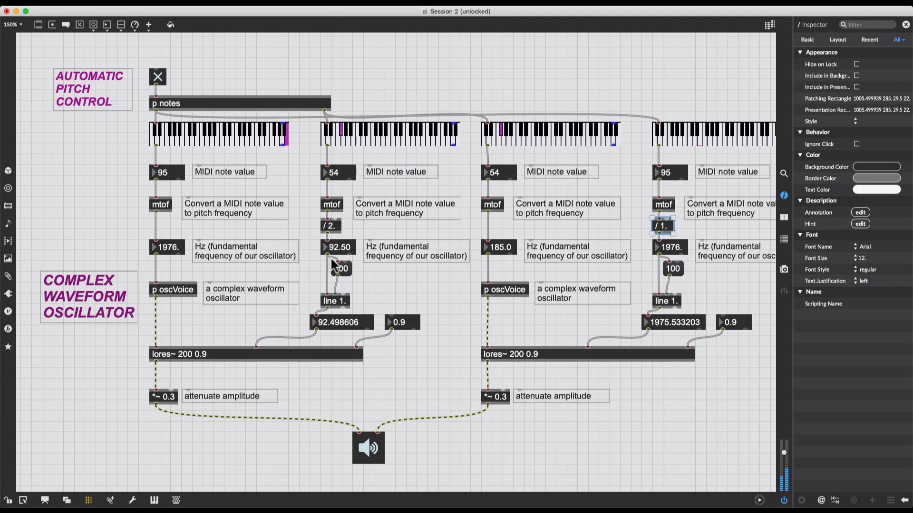
Change the division object in the original voice's filter cutoff chain to / 1.
double_click(332, 227)
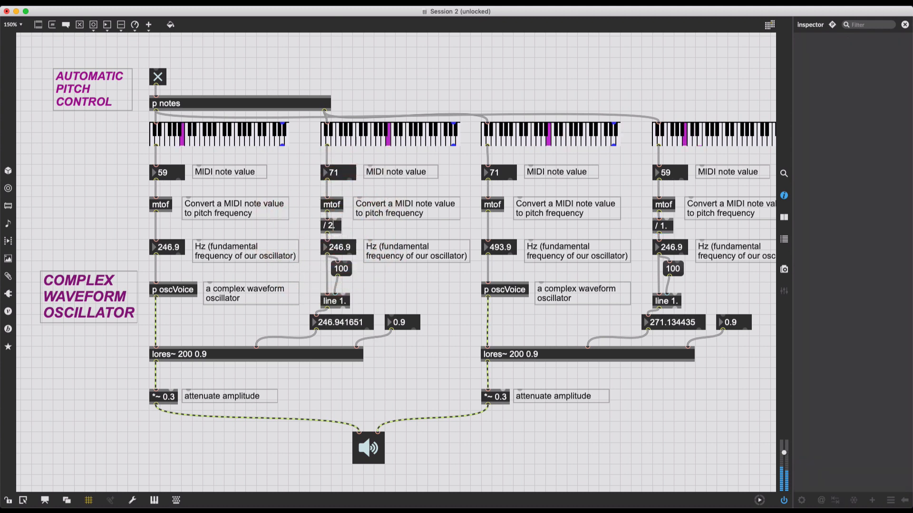
key(BackSpace)
text(1)
click(387, 226)
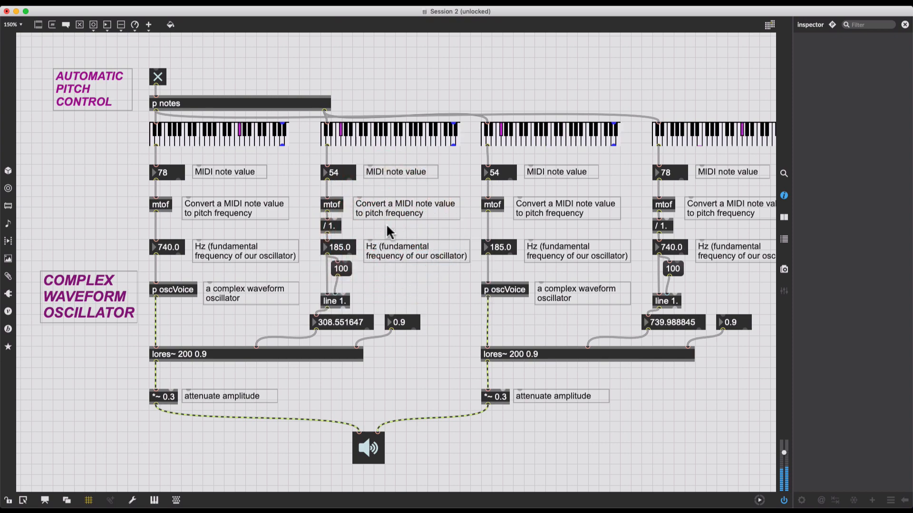